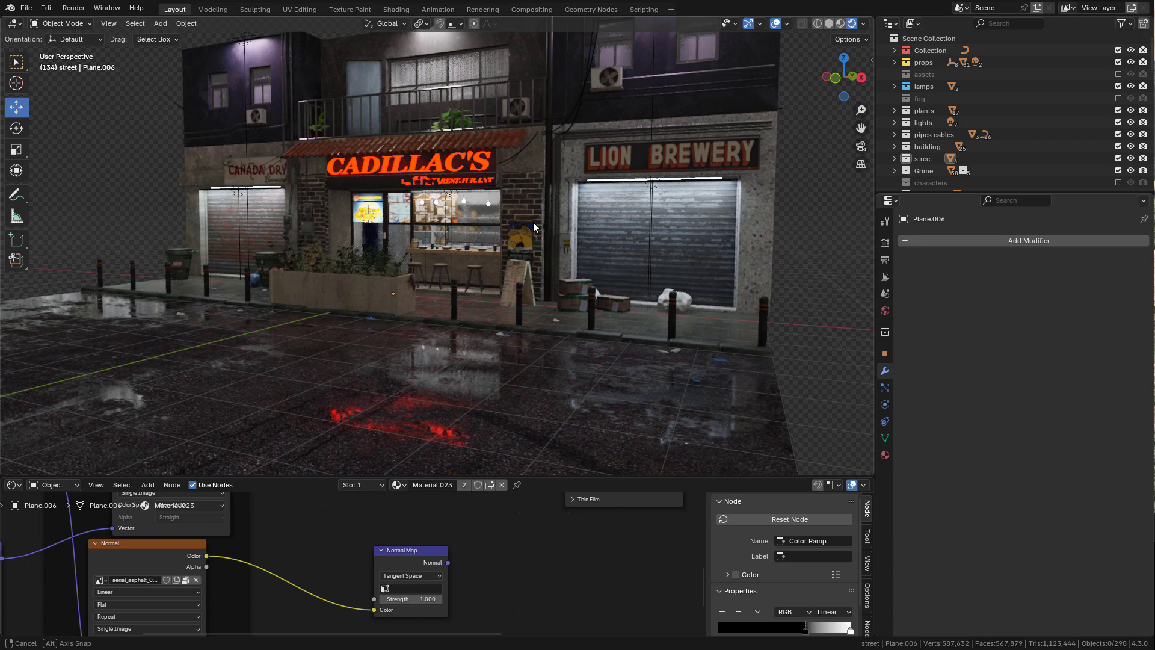
Include the fog collection in the view layer of the street scene
click(1118, 98)
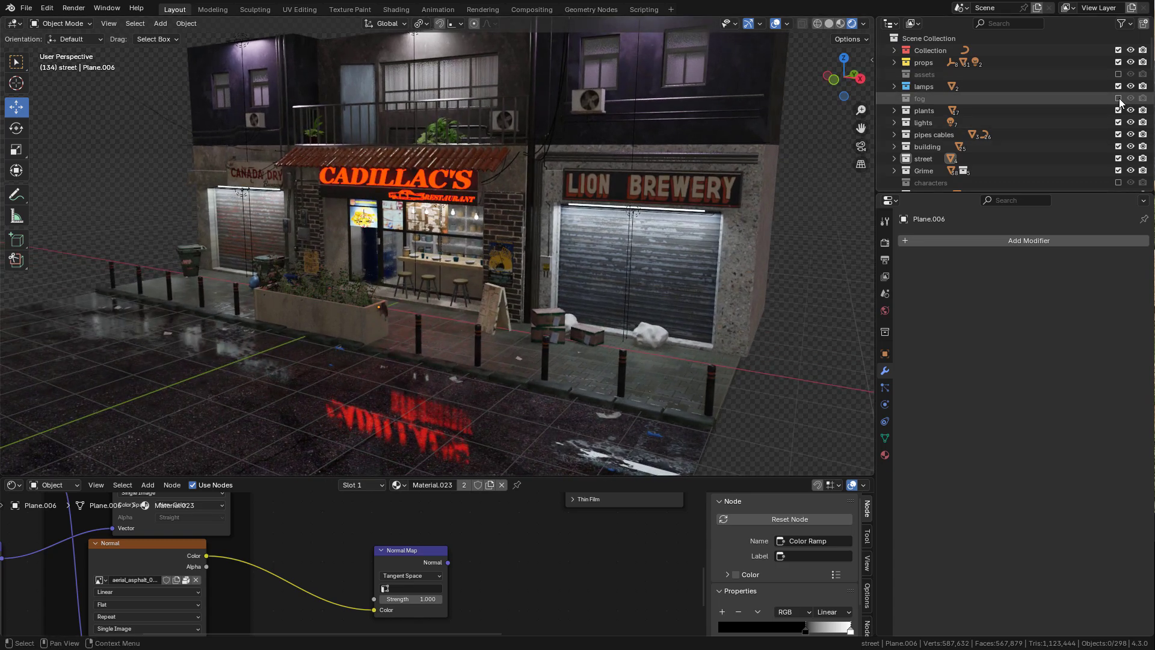
scroll(561, 224, up, 3)
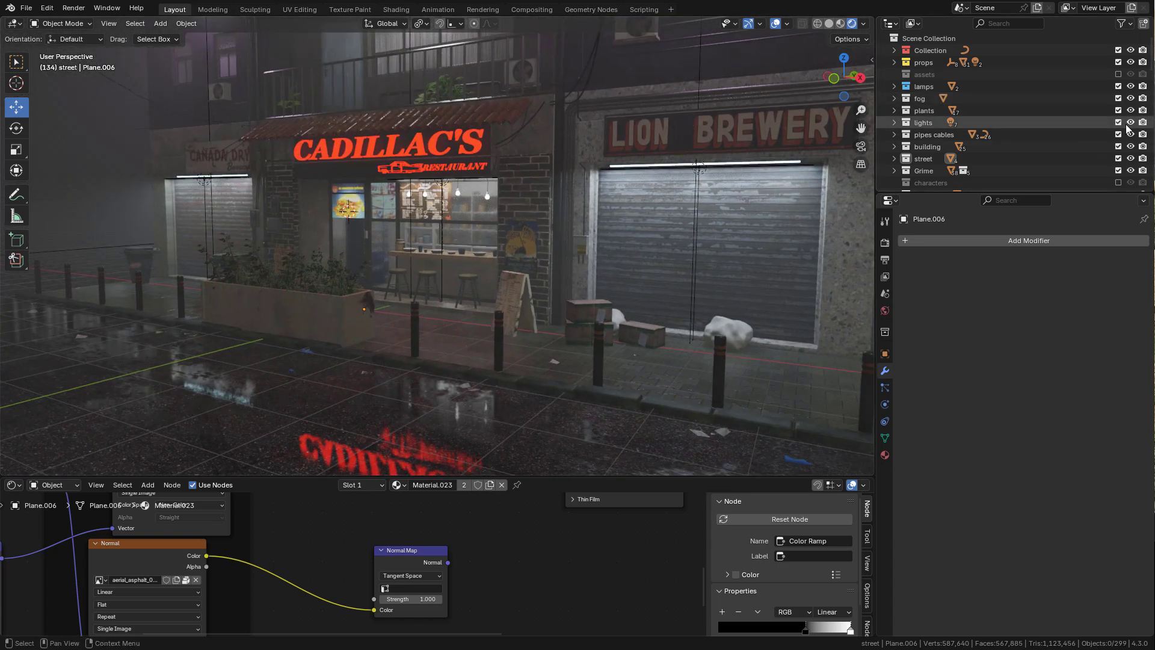
Inspect the street scene's geometry in solid shading from several angles and return the viewport to rendered shading
click(777, 24)
middle_drag(529, 135, 551, 180)
scroll(619, 167, down, 2)
middle_drag(473, 225, 536, 253)
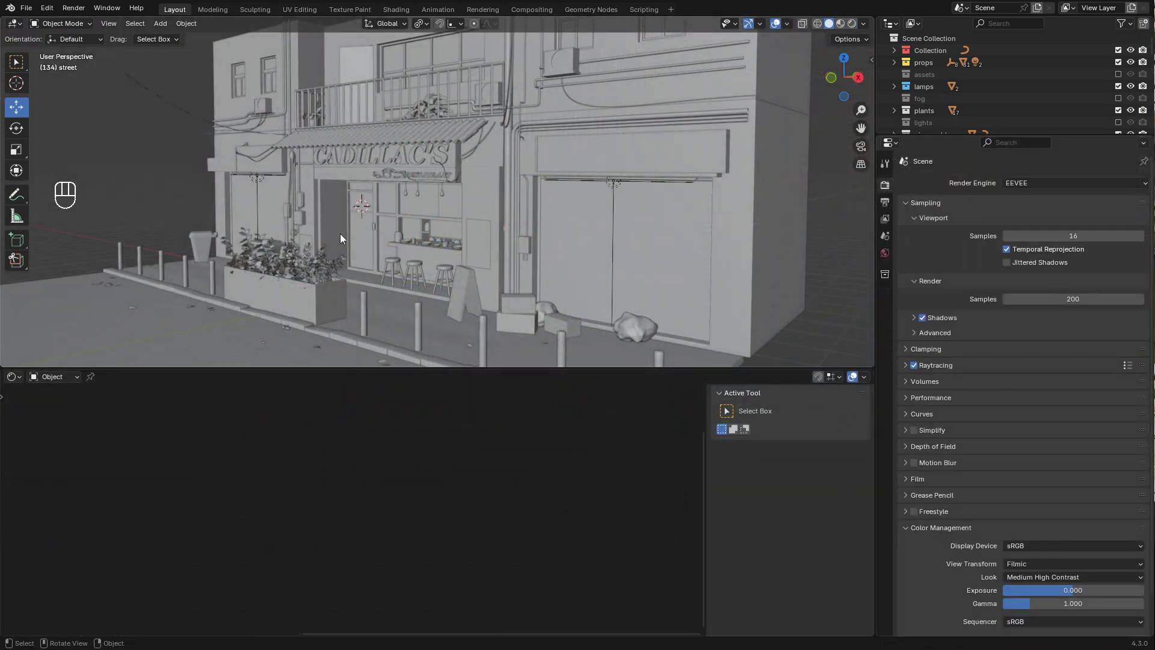
middle_drag(340, 233, 536, 226)
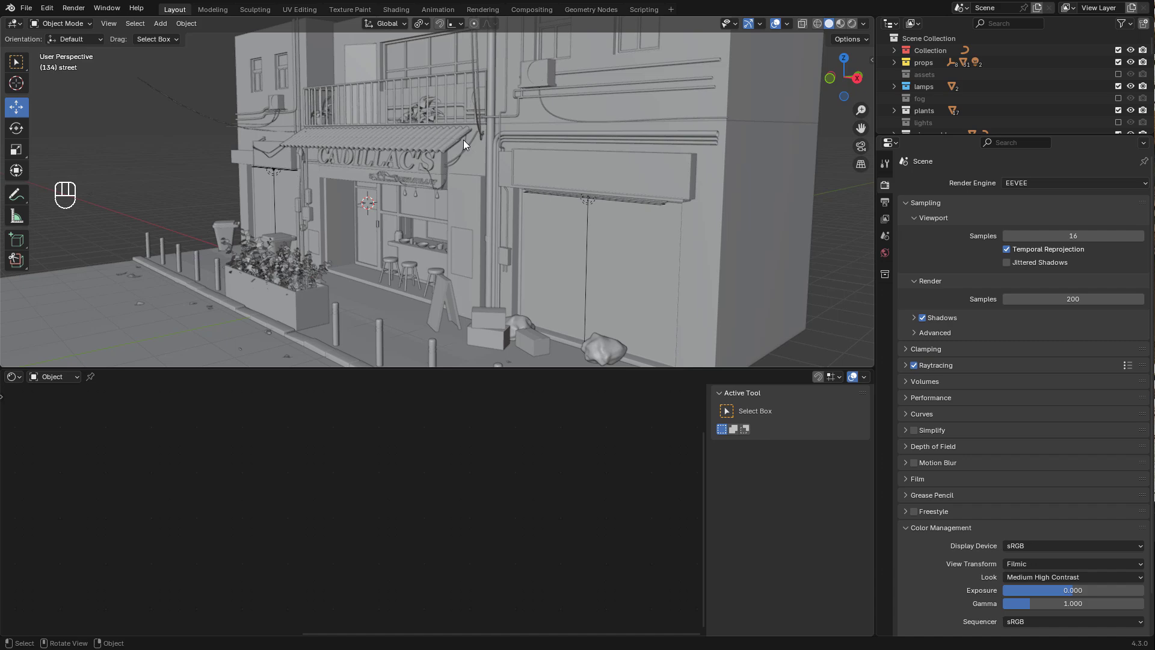
click(855, 26)
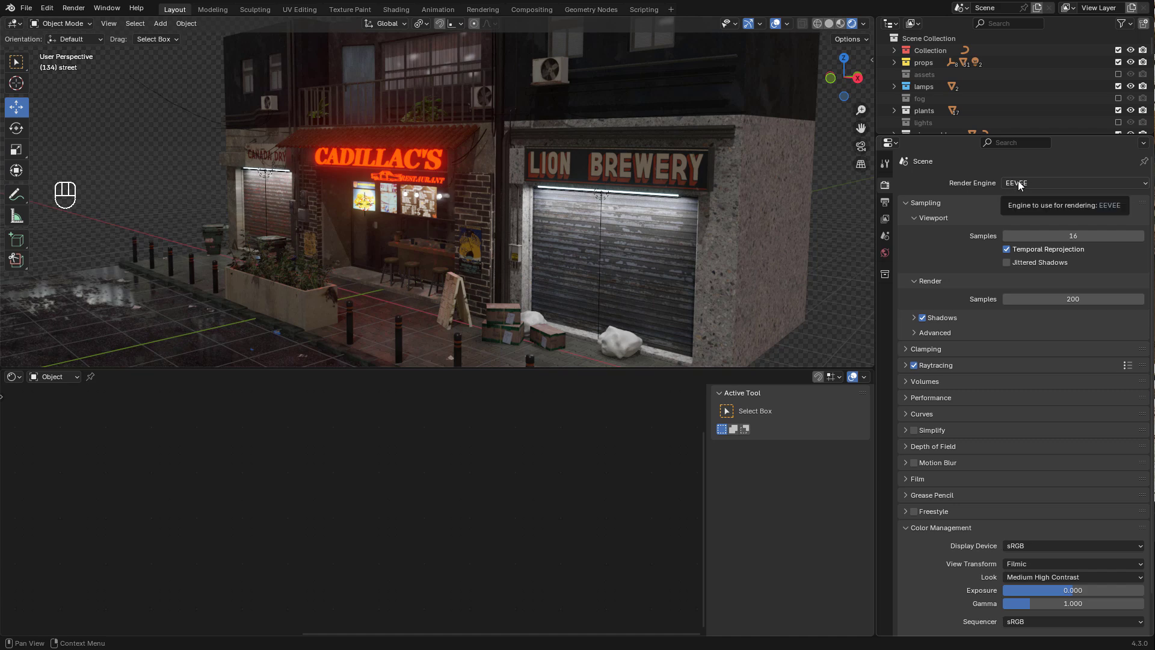
Compare the EEVEE render with shadows and raytracing each disabled and re-enabled in turn
click(923, 319)
click(922, 318)
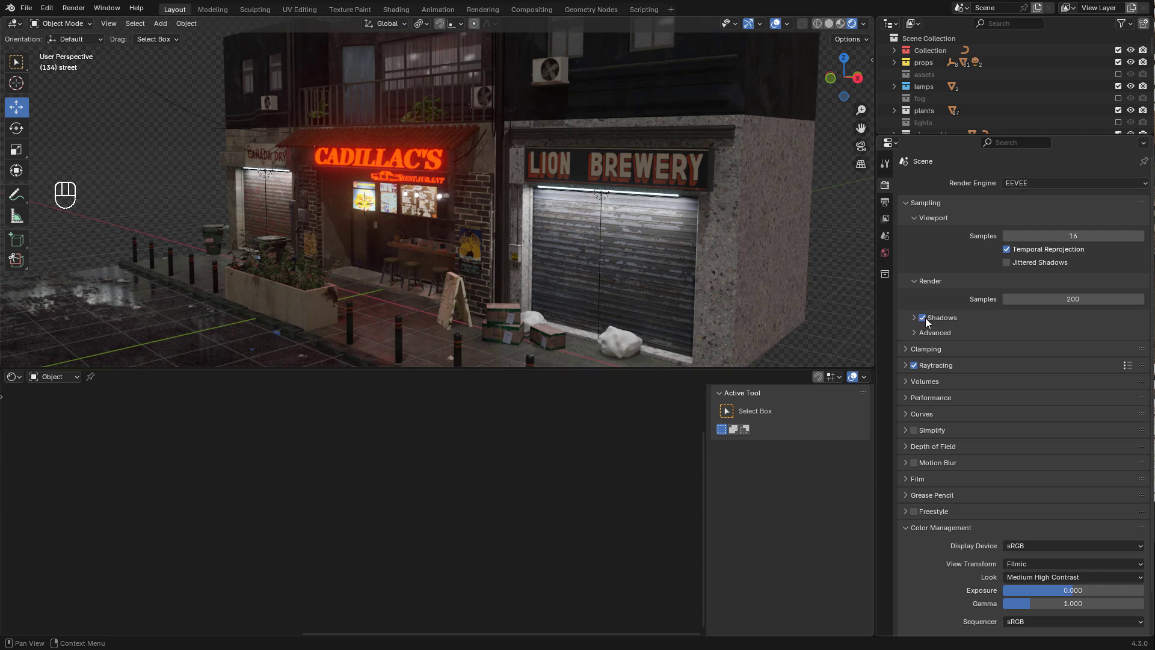
click(915, 365)
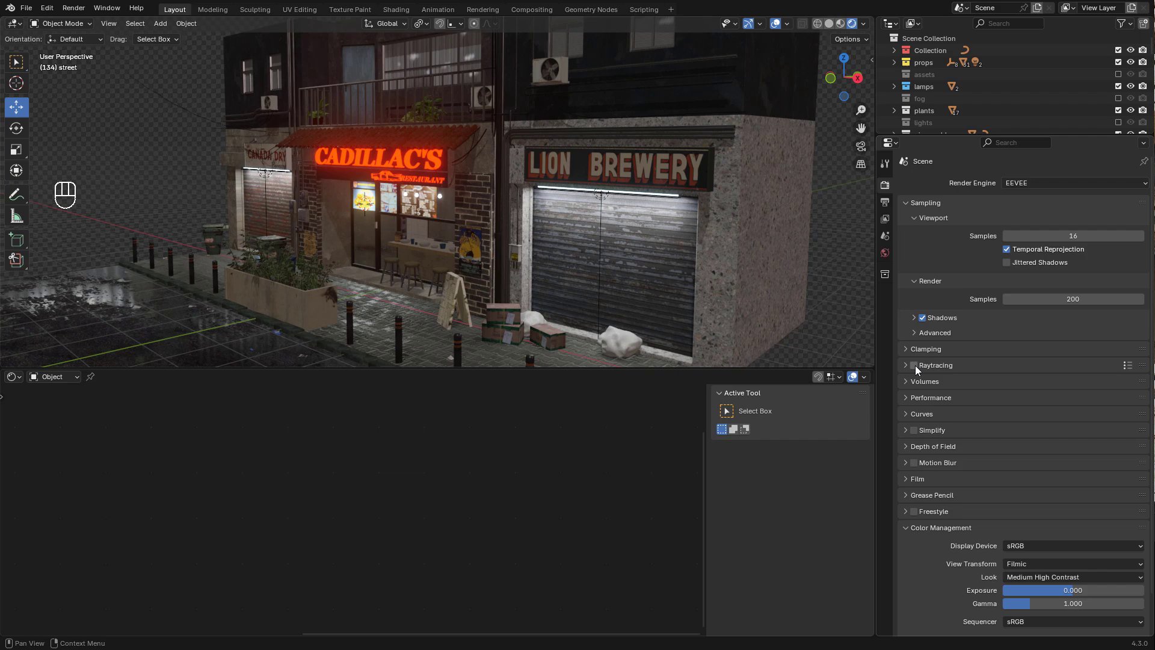
click(914, 365)
Compare the wet street's reflections with raytracing off and on
scroll(486, 244, down, 3)
scroll(503, 252, up, 3)
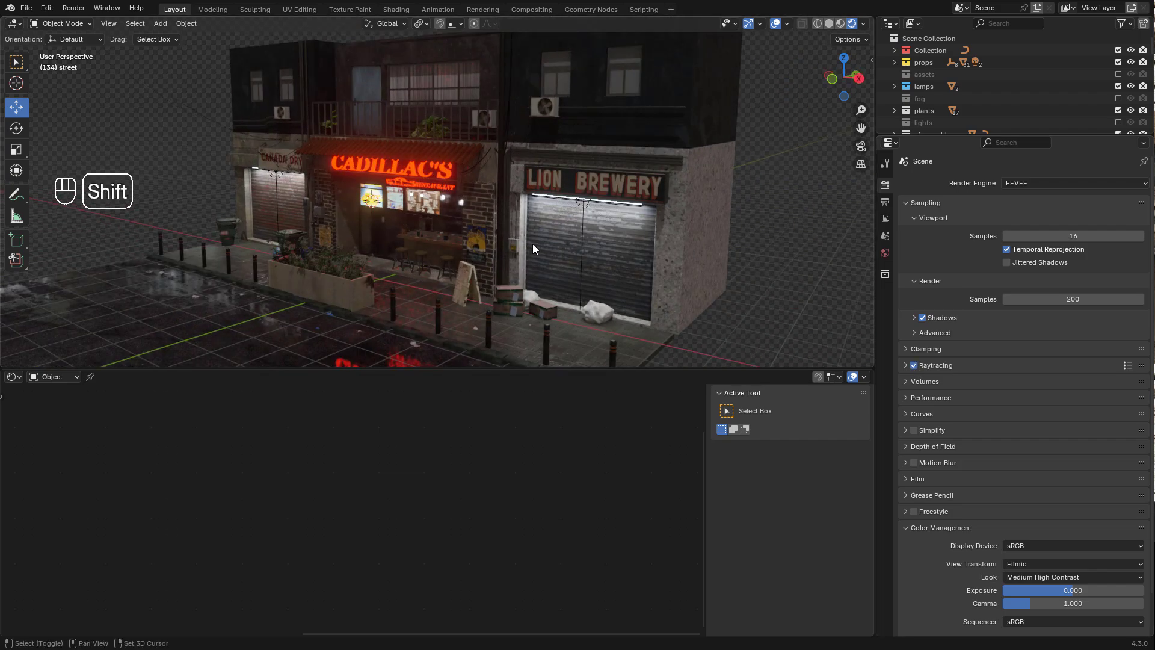
shift+middle_drag(532, 248, 562, 191)
click(914, 367)
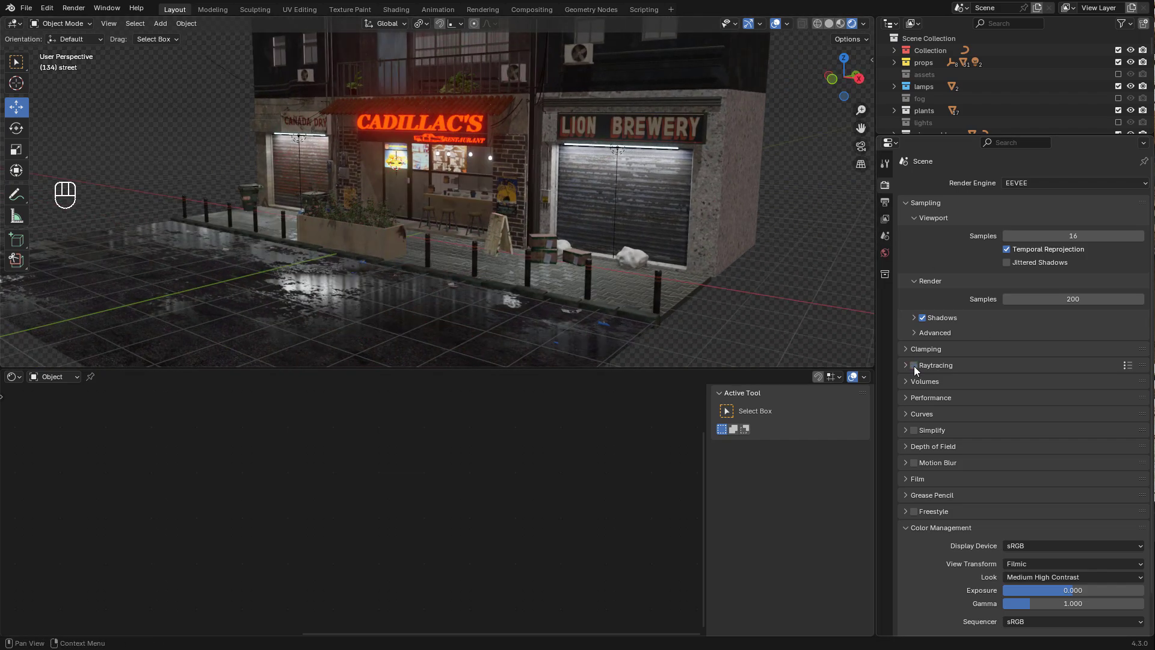
click(914, 366)
Examine the Cadillac's sign and Lion Brewery shutter up close with raytracing off and on
middle_drag(434, 214, 482, 207)
scroll(447, 211, up, 4)
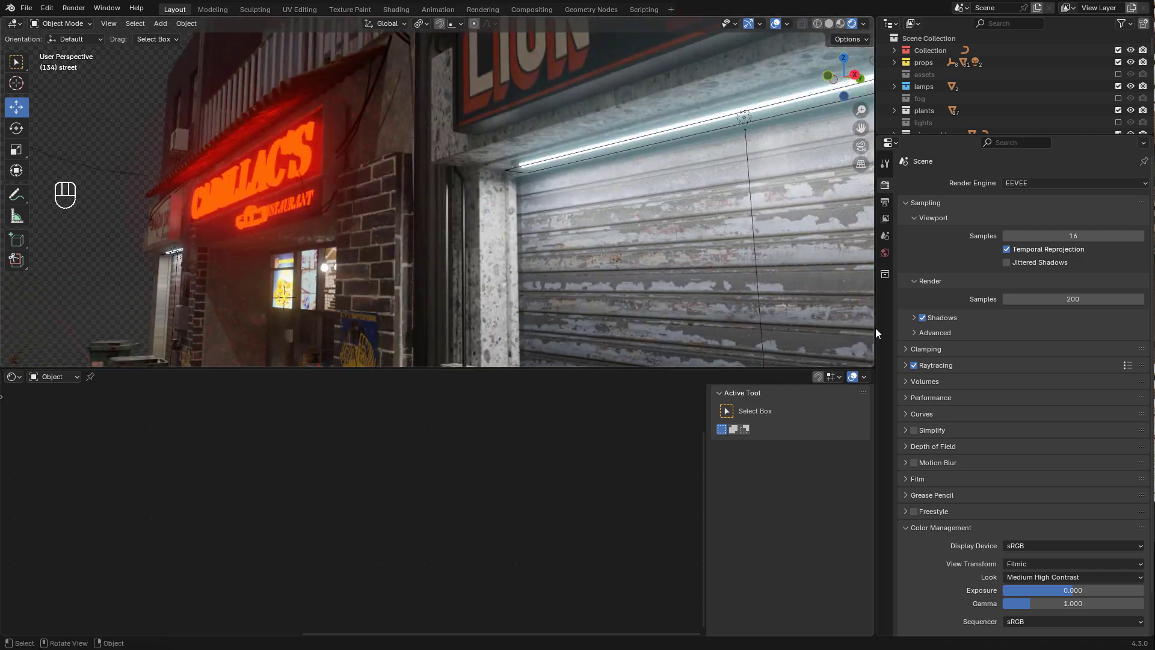
click(914, 366)
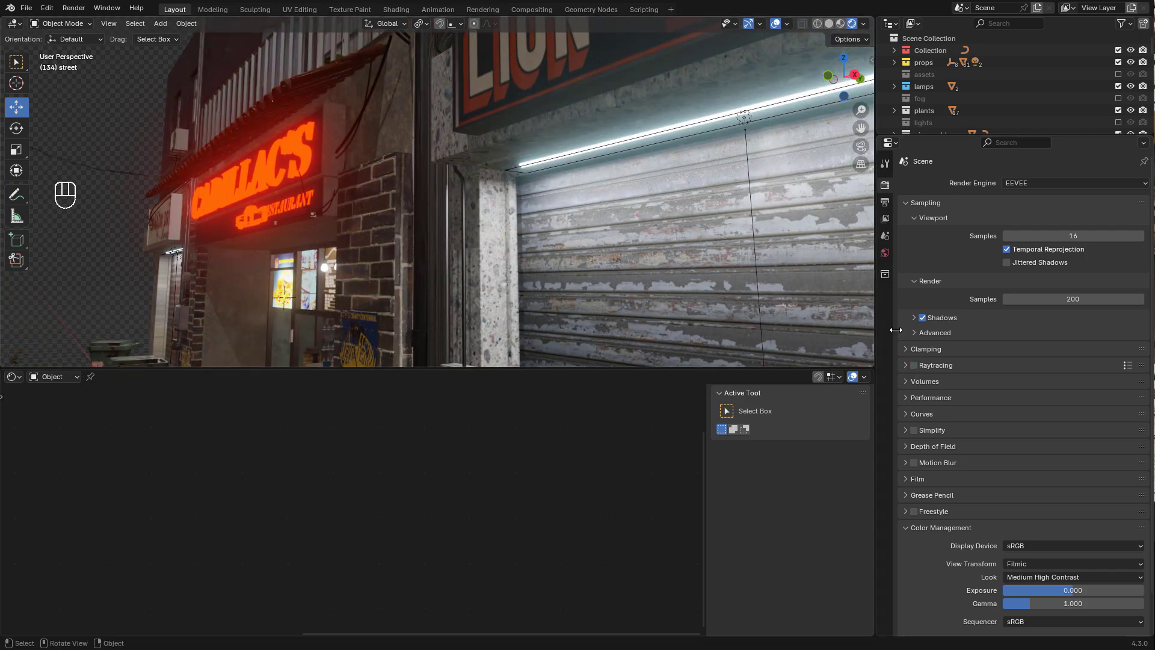
click(914, 365)
middle_drag(459, 194, 479, 198)
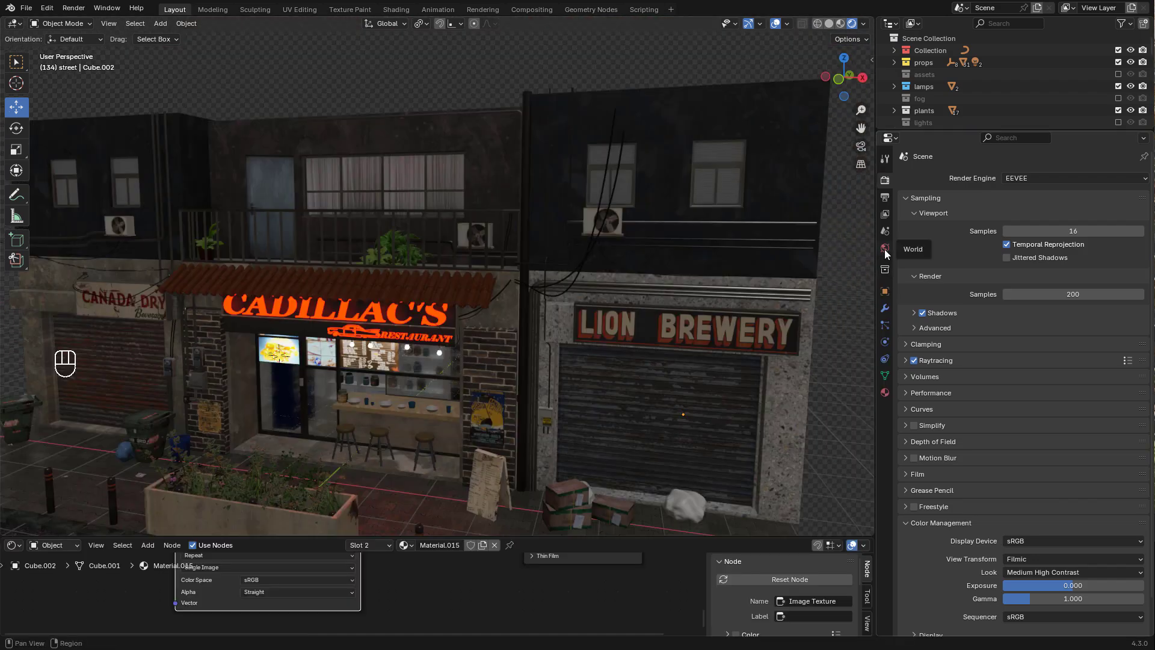
Unlink the World.001 world from the scene and create a new world in its place
click(884, 248)
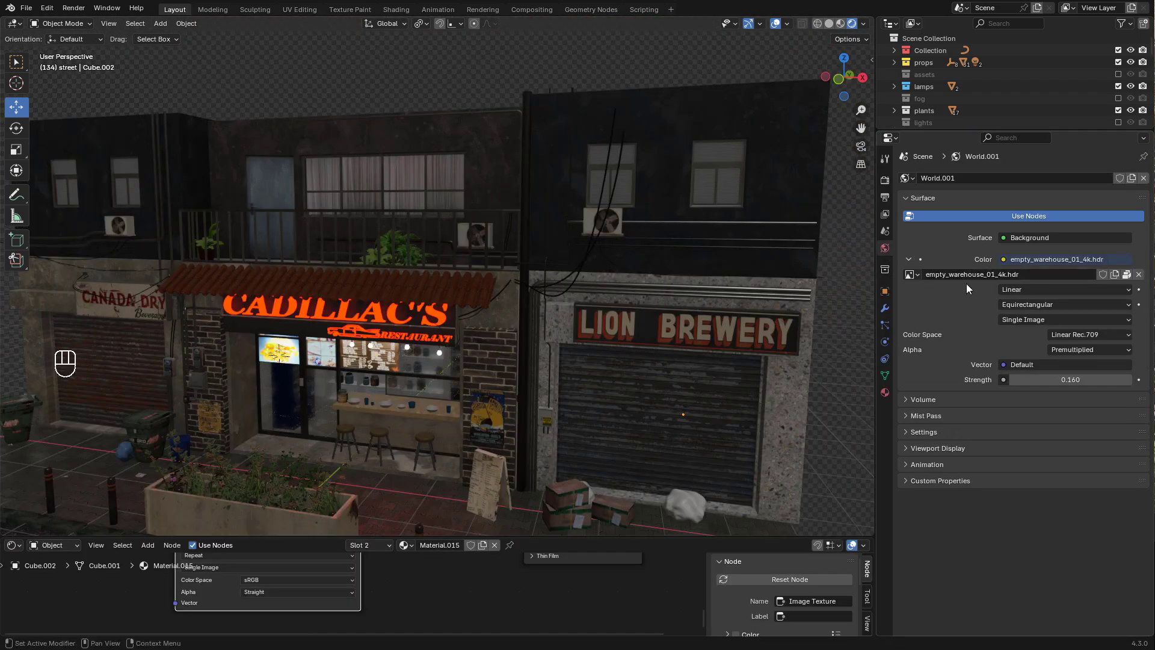
middle_drag(452, 276, 507, 264)
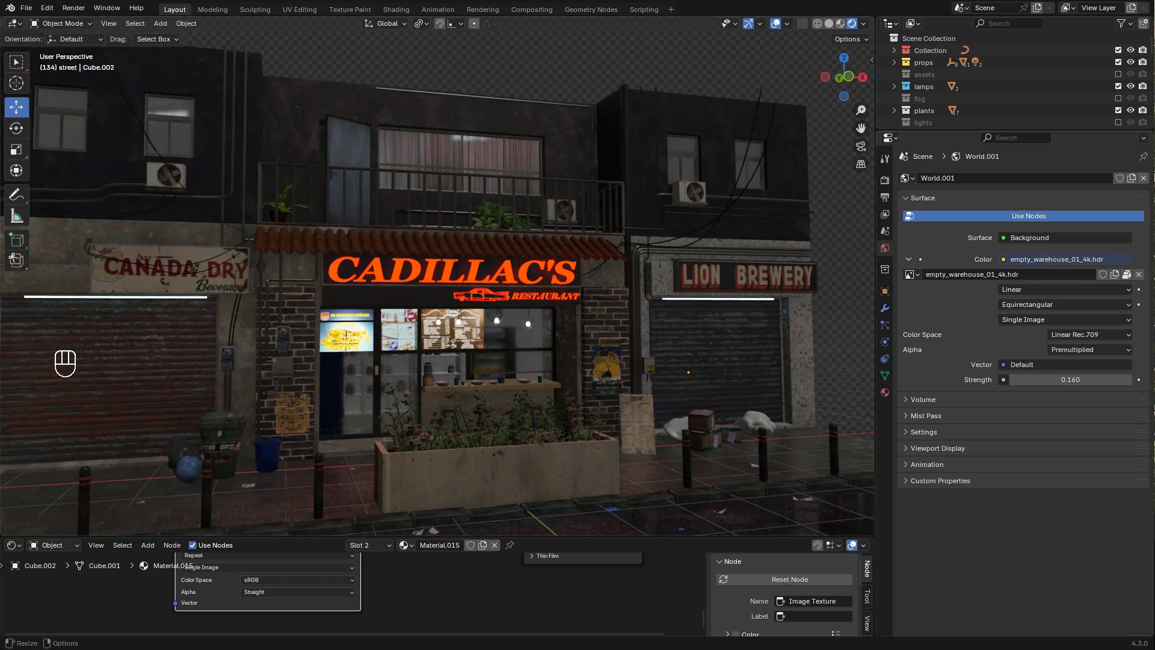
click(1143, 178)
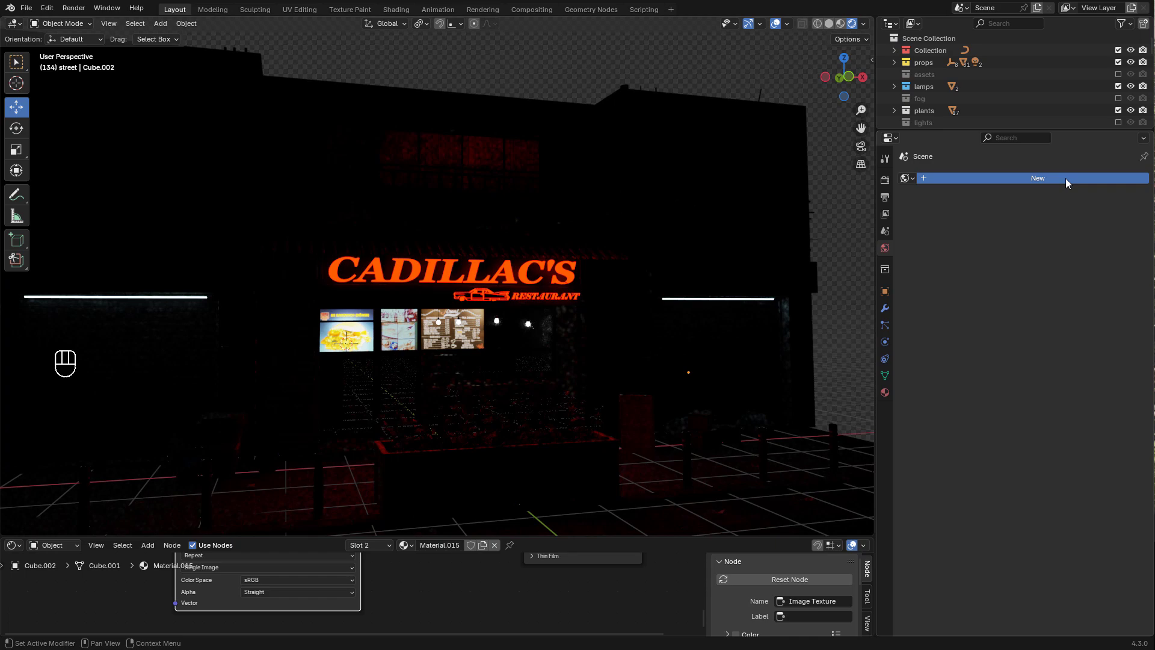
click(1066, 178)
Give the world colour an Environment Texture using empty_warehouse_01_4k.hdr and set the background strength to 0.160
click(1003, 259)
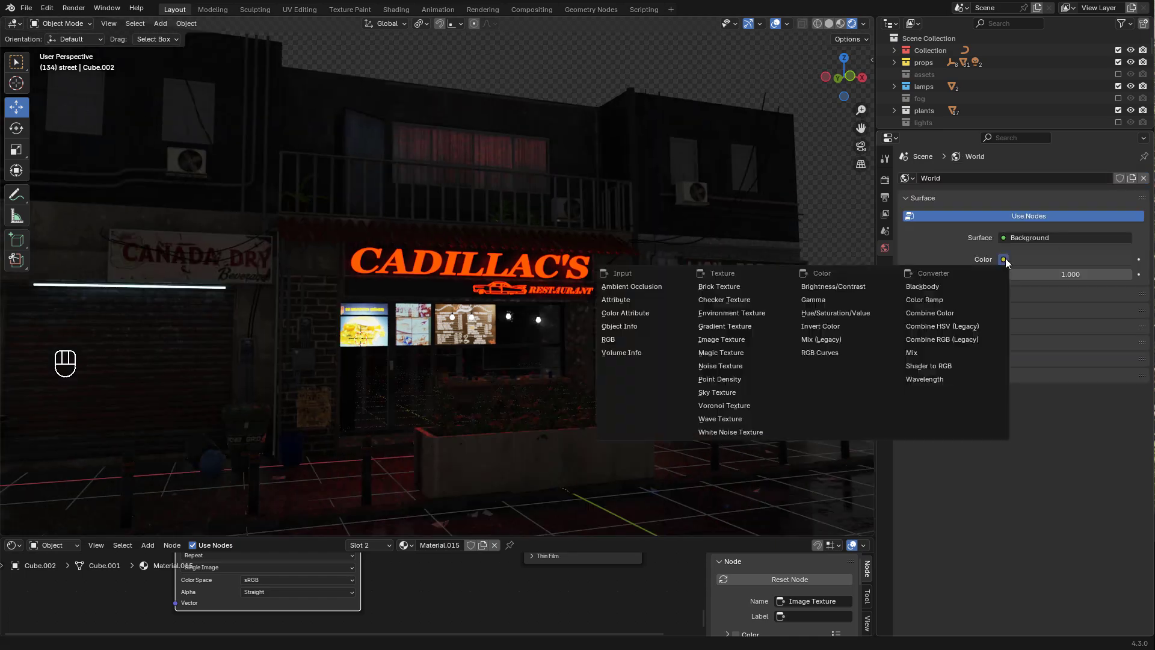
click(751, 313)
click(1080, 273)
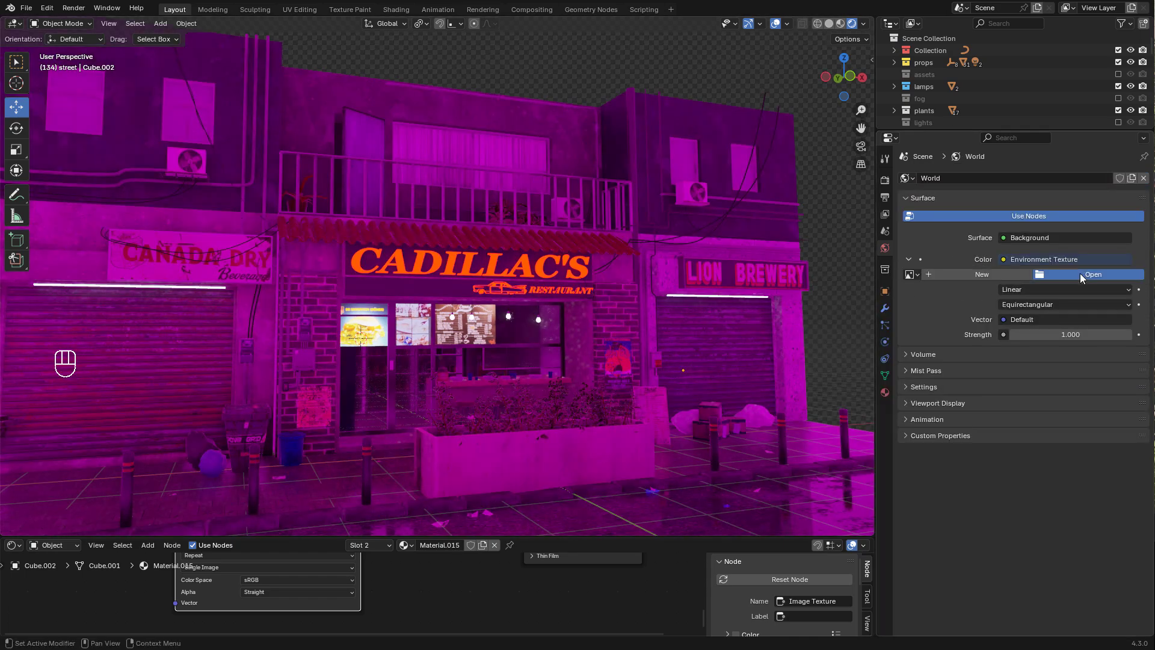
scroll(708, 298, down, 3)
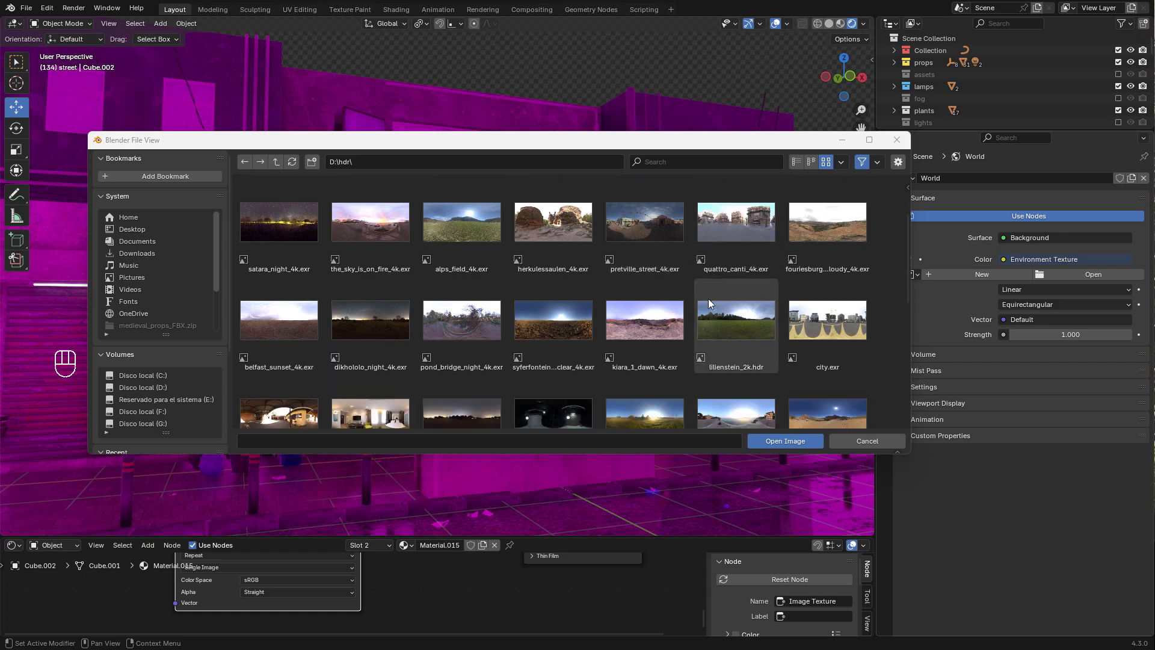
scroll(708, 298, down, 5)
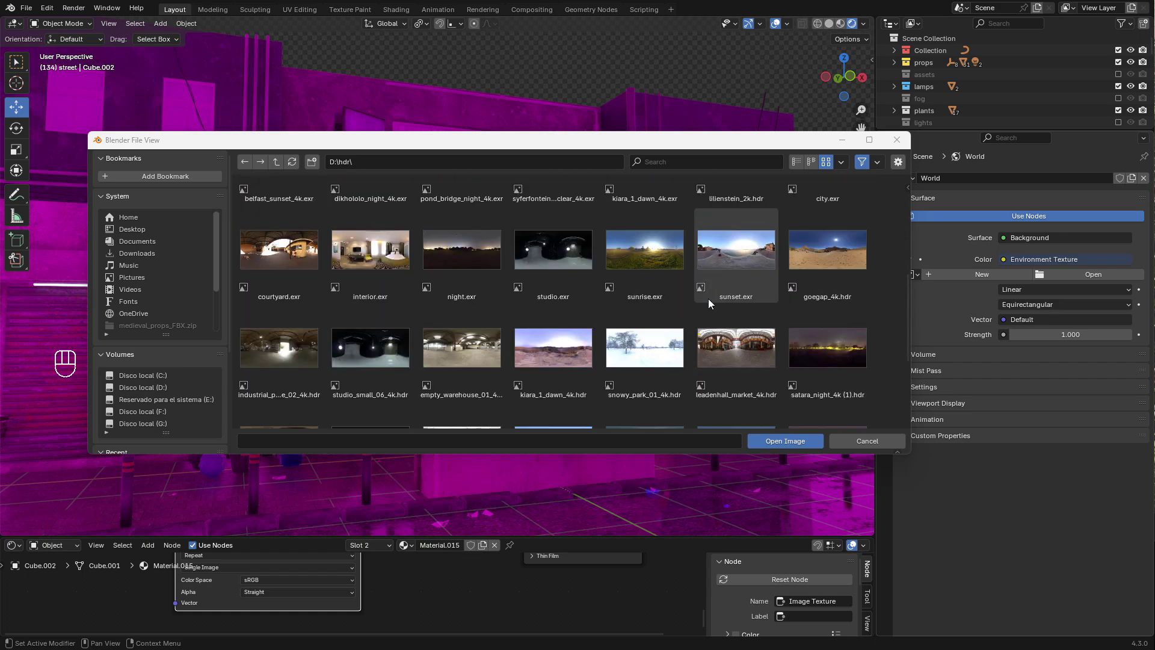
double_click(481, 346)
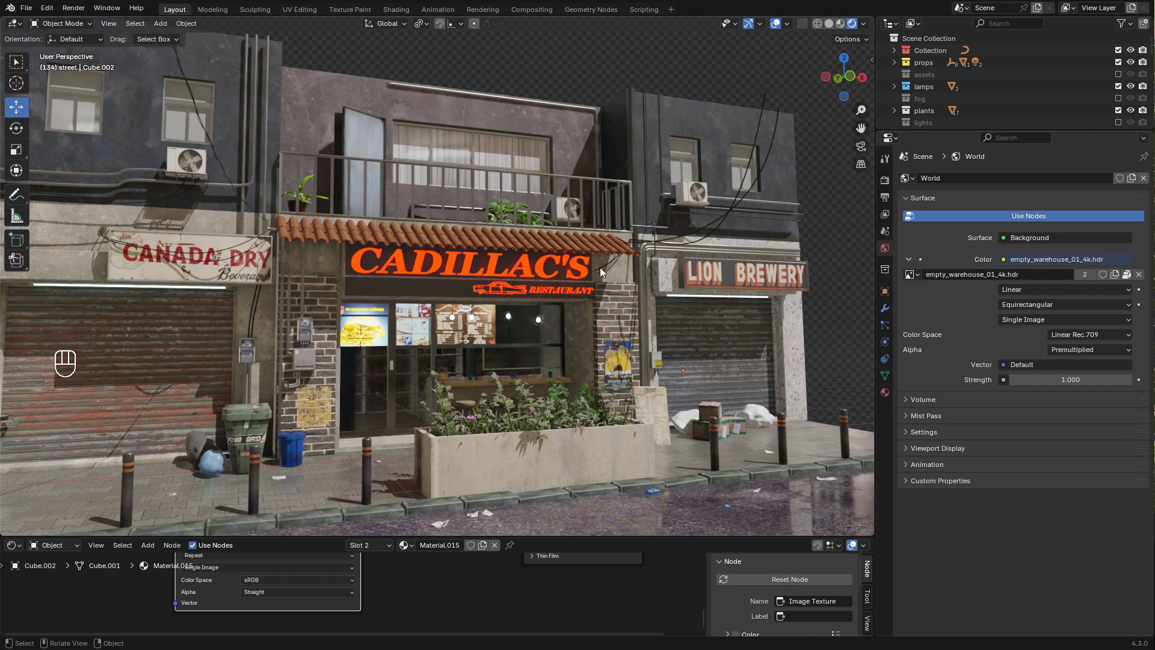
click(1068, 380)
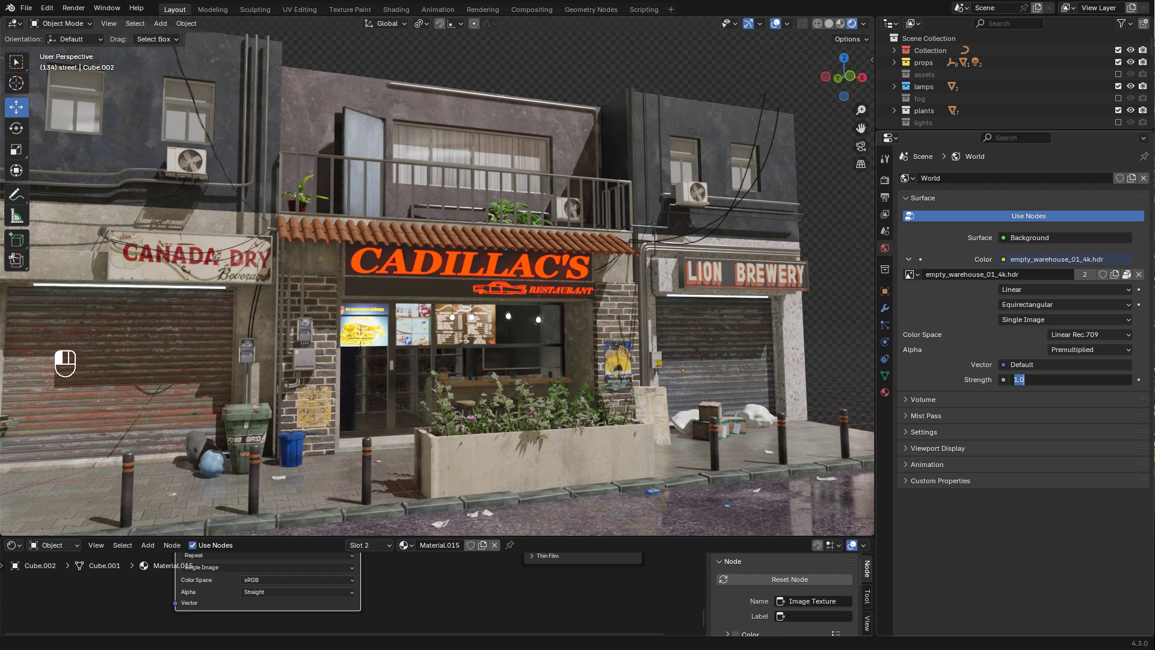
key(Return)
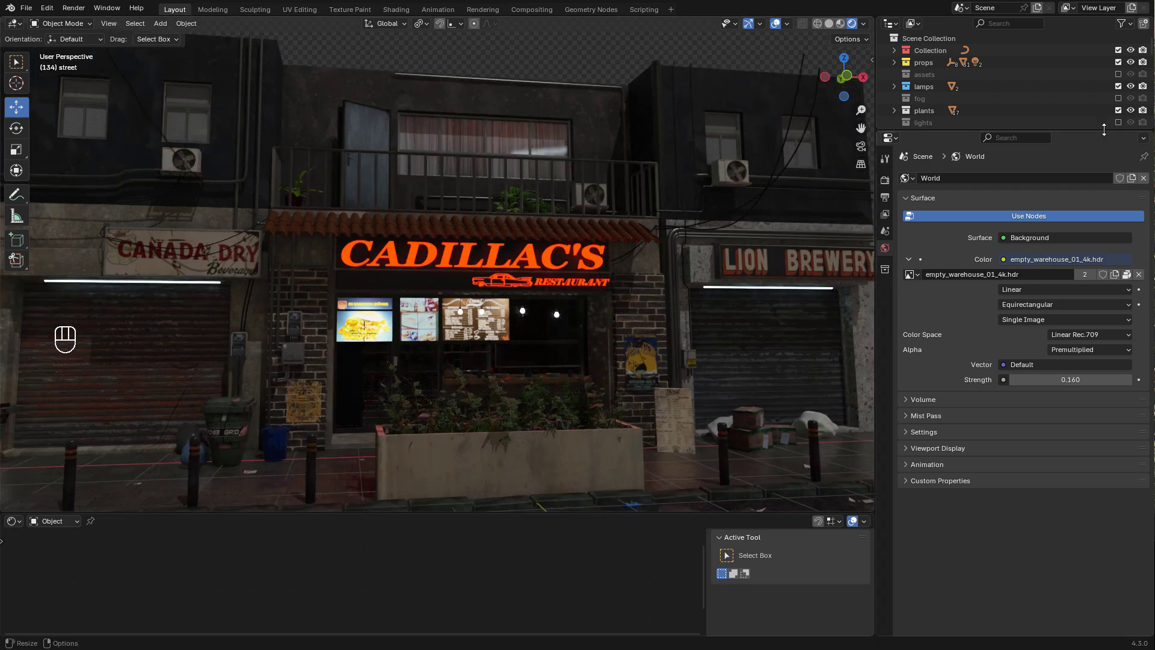
Include the lights collection in the view layer and select the area light above the upper windows over Lion Brewery
click(1118, 122)
middle_drag(678, 236, 600, 290)
click(688, 103)
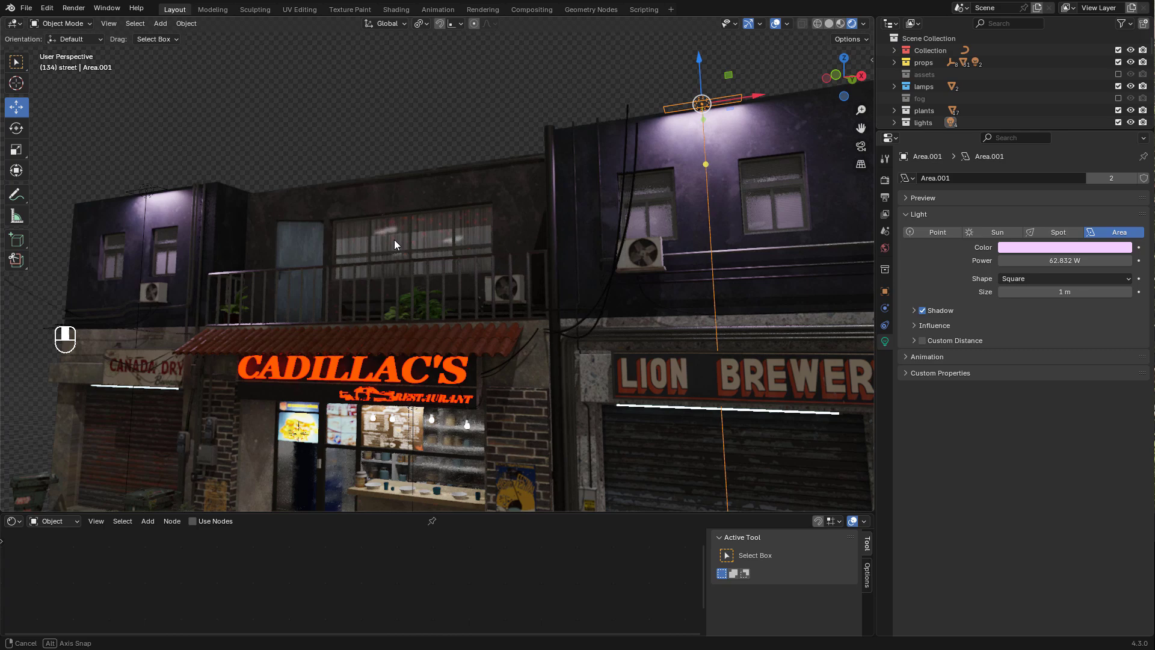
Add a new area light to the scene
middle_drag(395, 240, 401, 218)
key(shift+a)
mouse_move(401, 216)
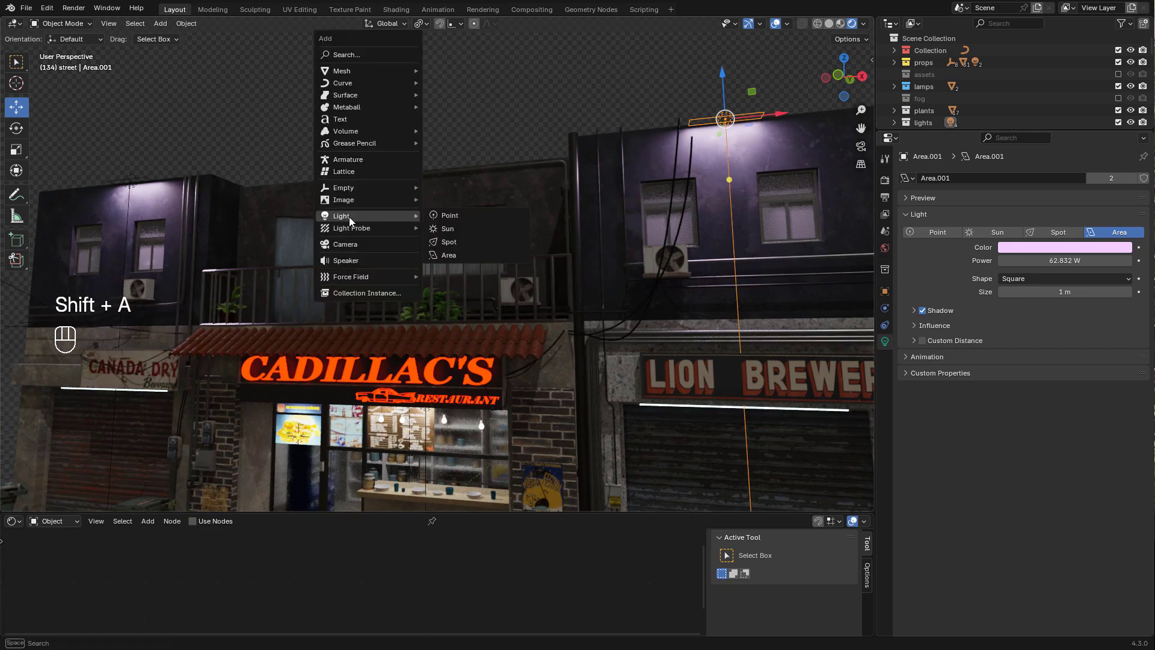
click(448, 255)
middle_drag(456, 265, 384, 327)
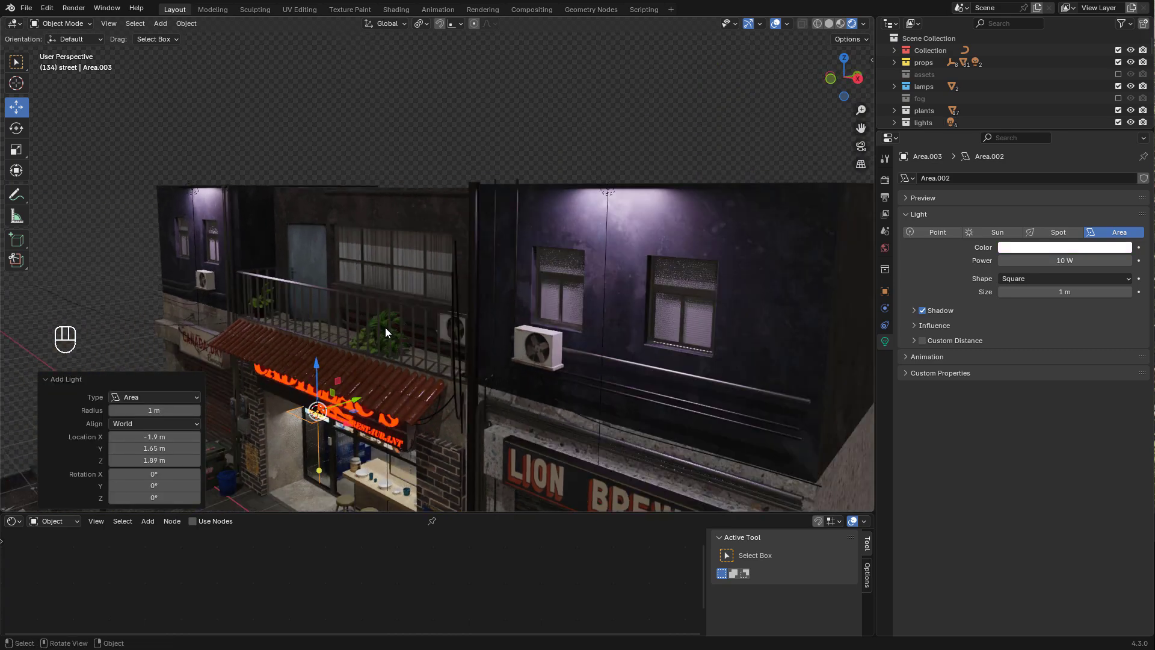
Move the new area light up and along X and Y so it hangs above the balcony window over Cadillac's
key(g)
key(z)
drag(316, 223, 315, 152)
middle_drag(319, 158, 338, 207)
drag(342, 222, 448, 242)
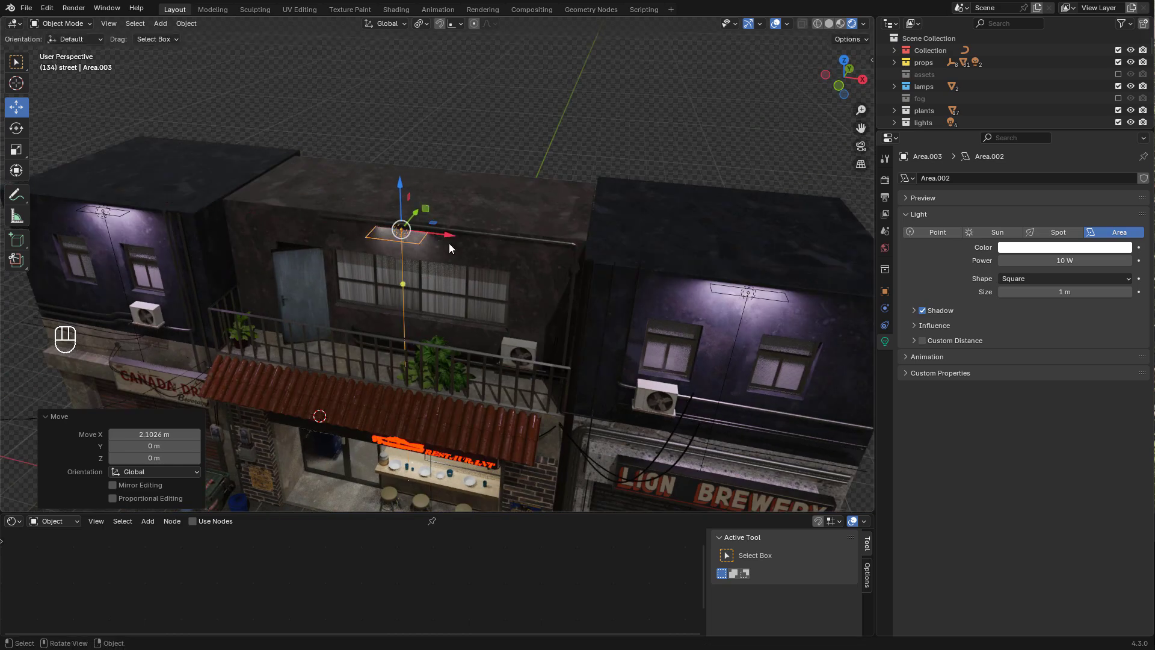
middle_drag(449, 243, 407, 193)
drag(406, 198, 392, 195)
middle_drag(392, 196, 466, 211)
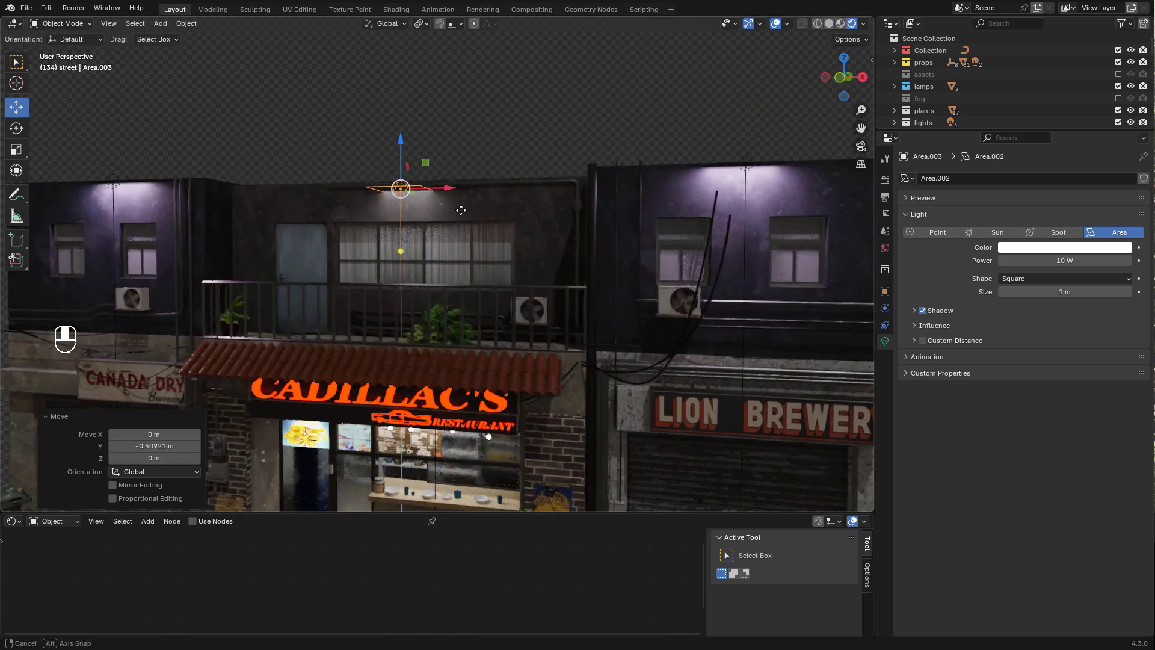
Set the new area light's power to 27.1 W
scroll(466, 211, up, 4)
mouse_move(1058, 260)
mouse_down()
mouse_move(1088, 260)
mouse_move(1073, 260)
mouse_up()
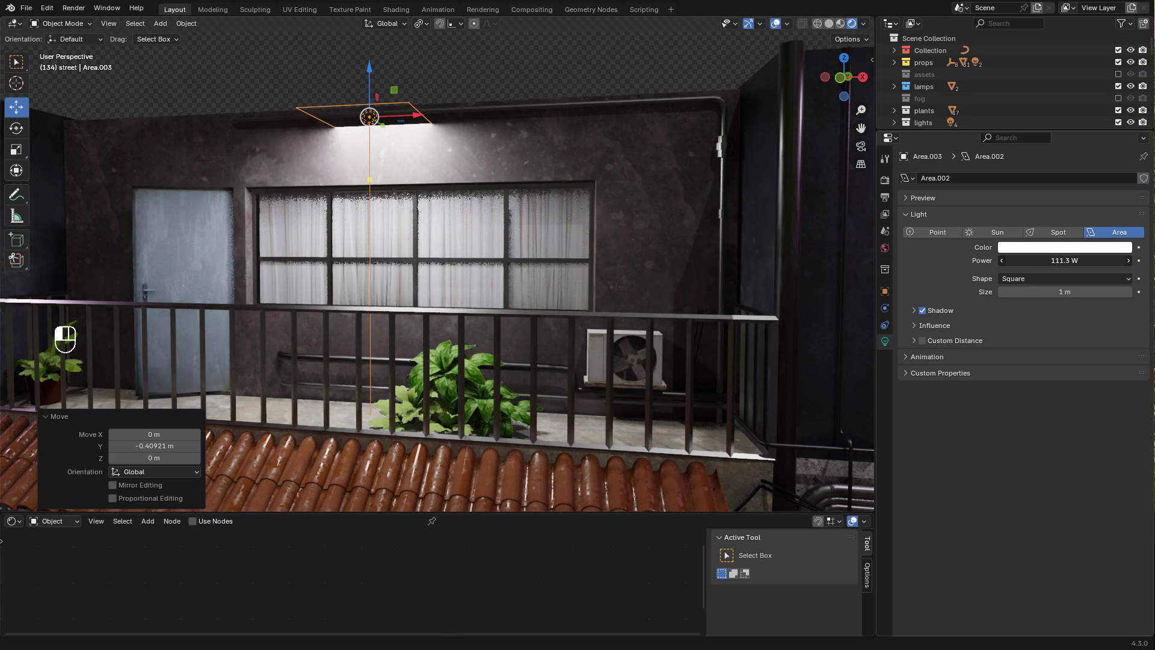
right_click(1064, 261)
scroll(422, 198, down, 5)
mouse_move(493, 206)
middle_down()
mouse_move(525, 210)
mouse_move(499, 212)
middle_up()
drag(1065, 259, 1101, 292)
right_click(1062, 292)
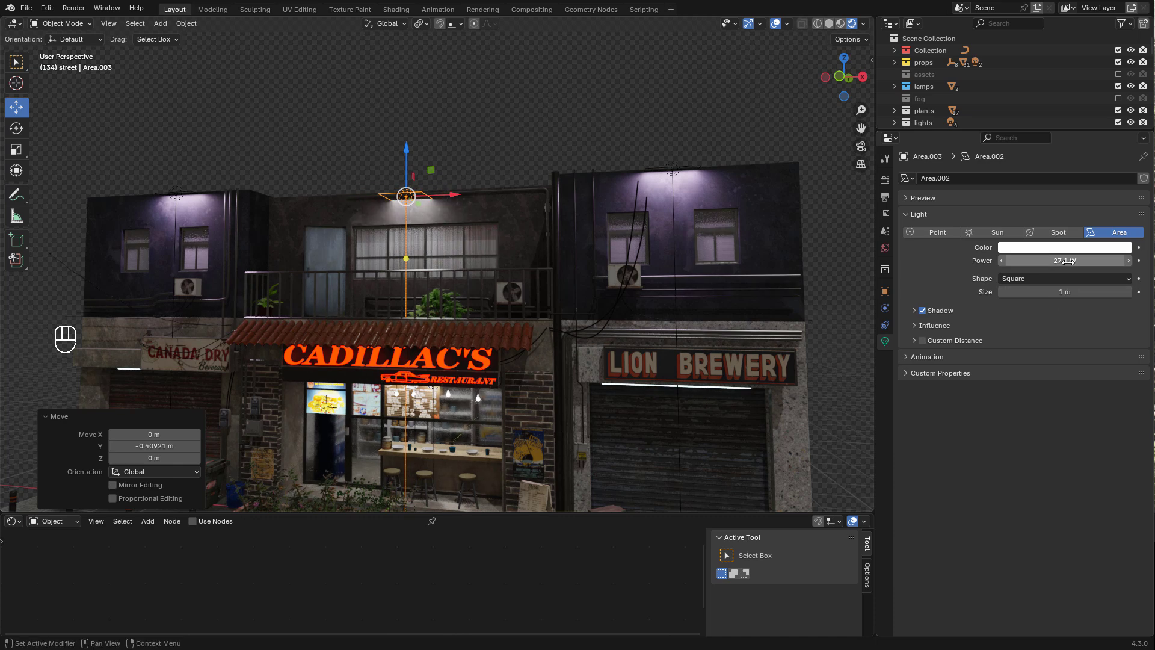
click(1059, 248)
drag(1066, 110, 1089, 104)
right_click(1088, 104)
middle_drag(481, 193, 490, 182)
key(x)
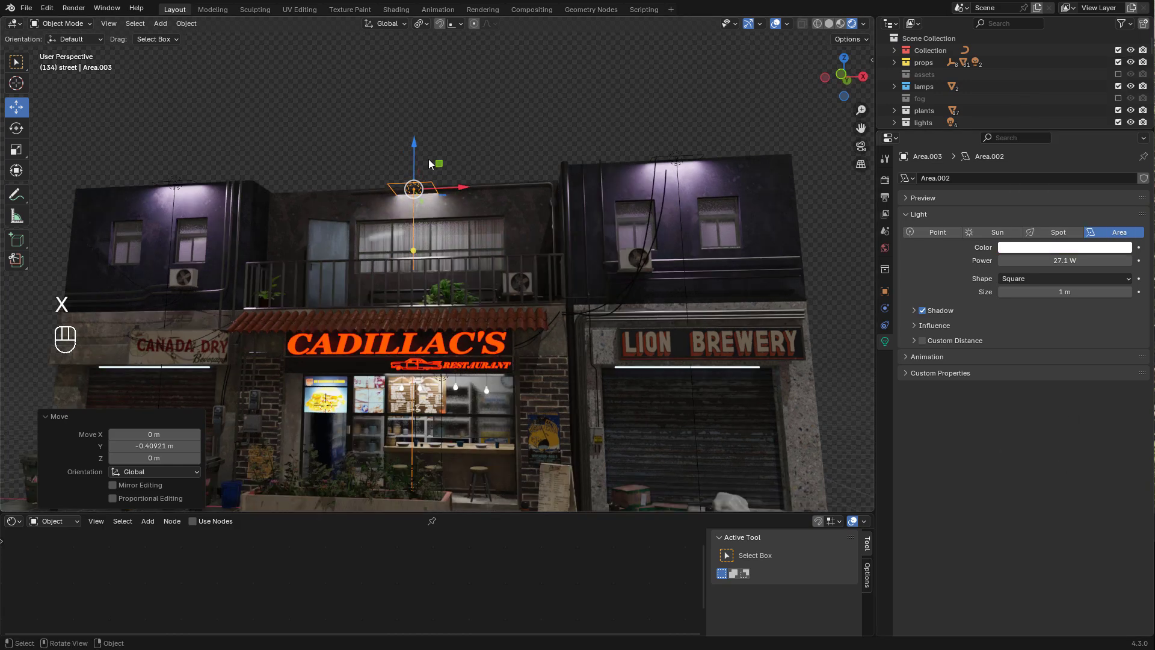
Move the area light down and across to the fluorescent tube above the Lion Brewery shutter
drag(413, 142, 415, 326)
drag(459, 372, 730, 401)
middle_drag(729, 402, 632, 313)
scroll(631, 313, up, 4)
drag(518, 232, 457, 210)
middle_drag(457, 210, 489, 193)
drag(490, 192, 552, 209)
Stretch the area light along X by a factor of 2.984 and shift it about -0.2 m along X to centre it on the tube
key(s)
key(x)
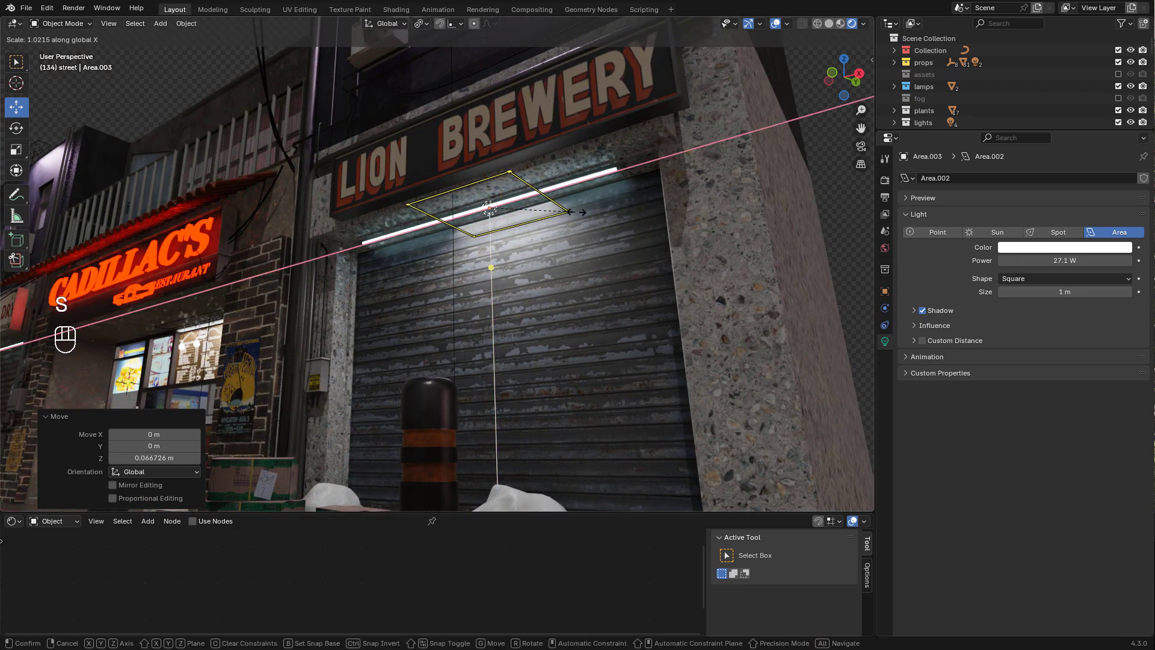
click(564, 208)
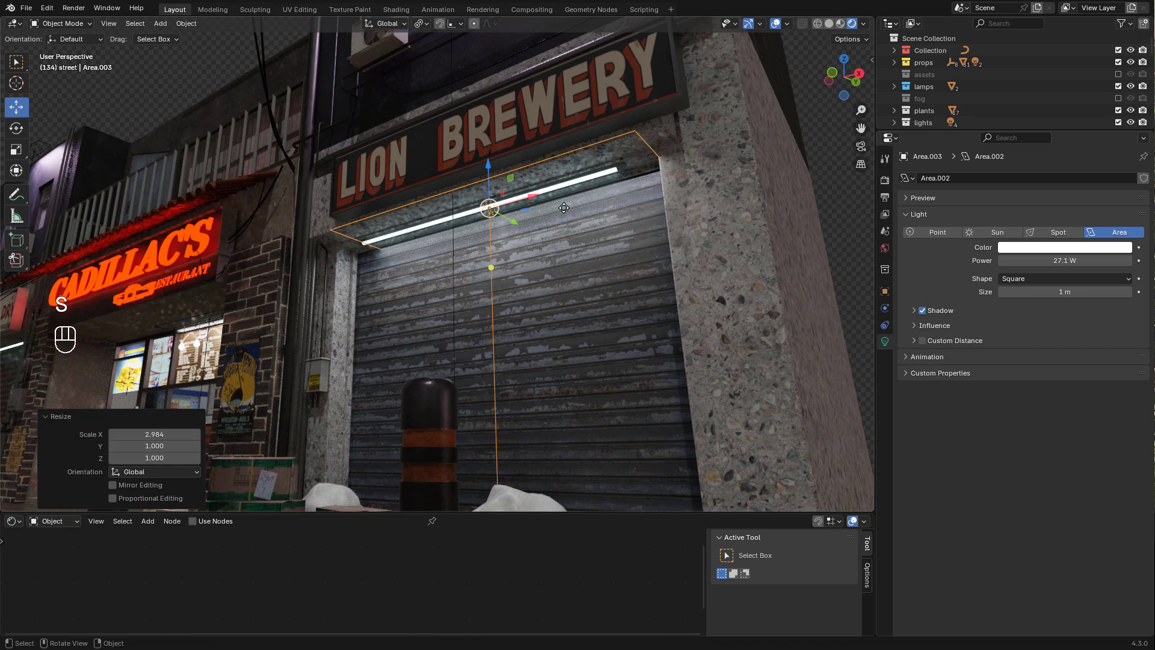
drag(530, 193, 510, 199)
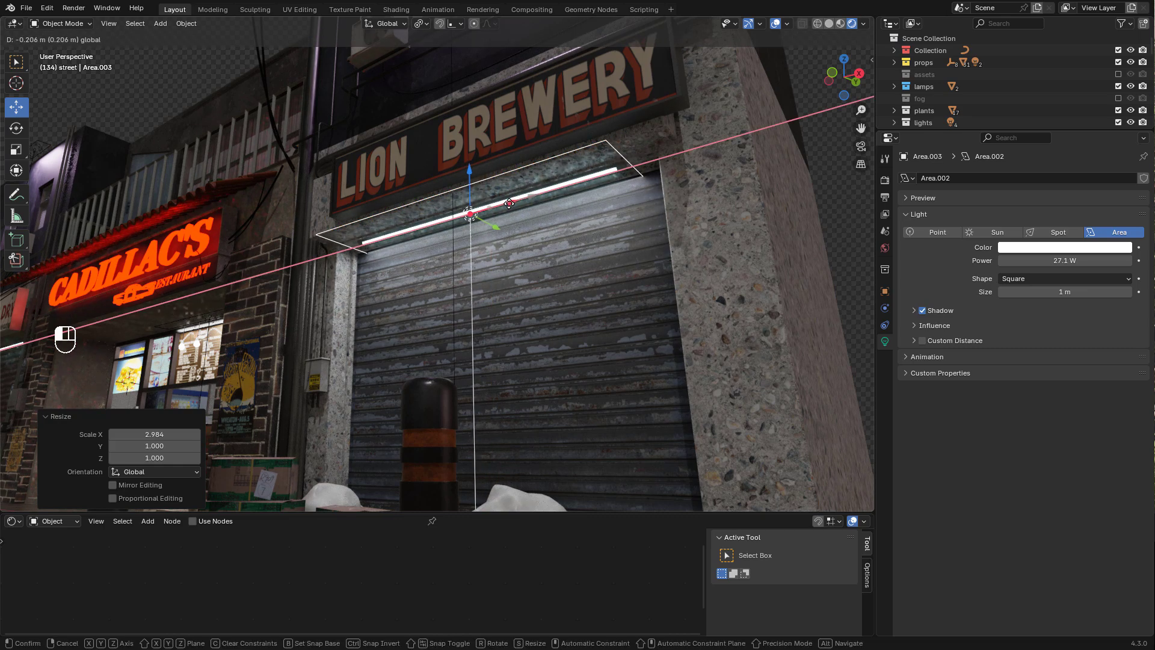
Scale the area light uniformly by 0.925 and narrow it along Y to 0.178 to match the tube's shape
key(s)
click(604, 220)
key(s)
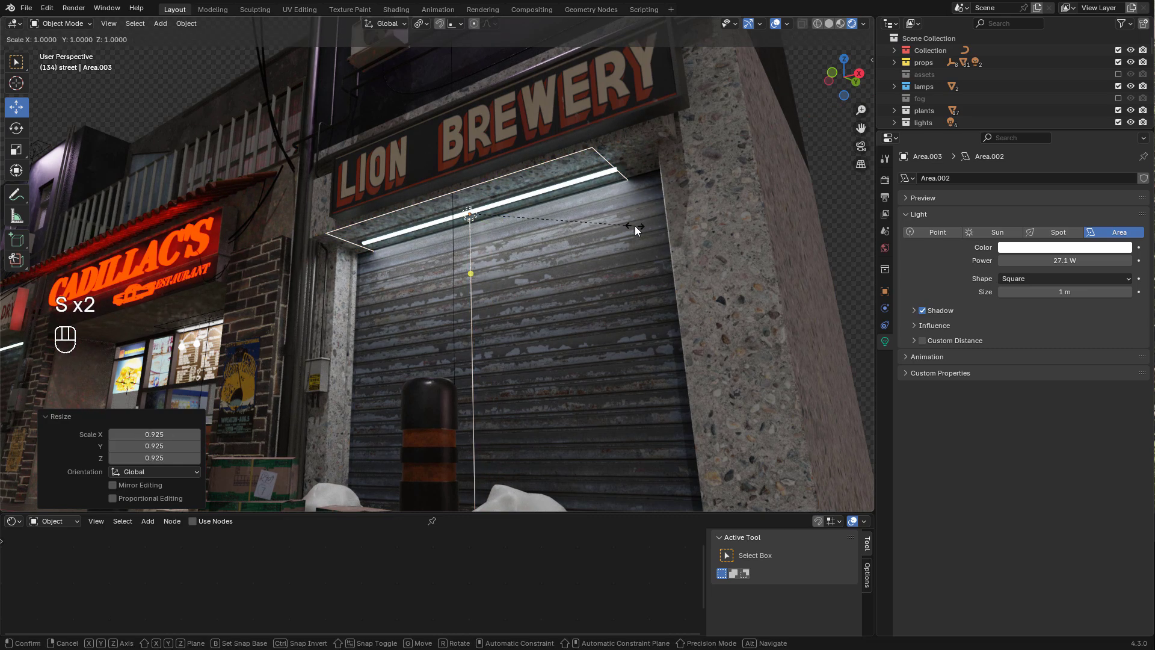
key(y)
click(467, 187)
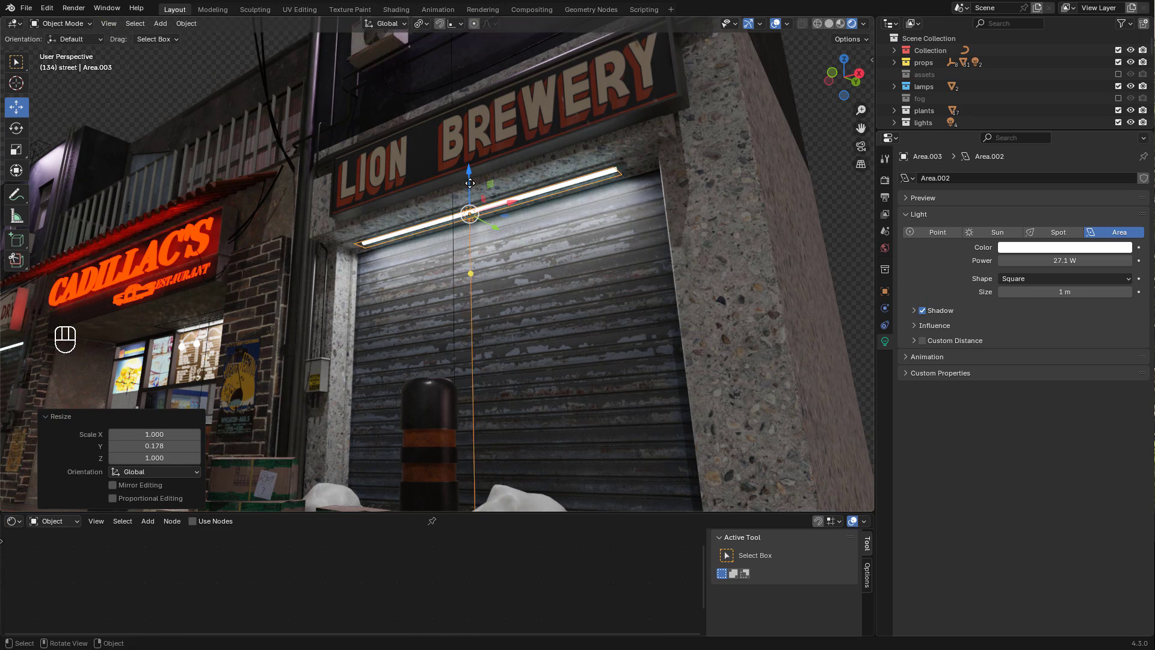
Lower the Lion Brewery area light by about 0.006 m along Z and set its power to 25.39 W
key(g)
key(z)
click(468, 187)
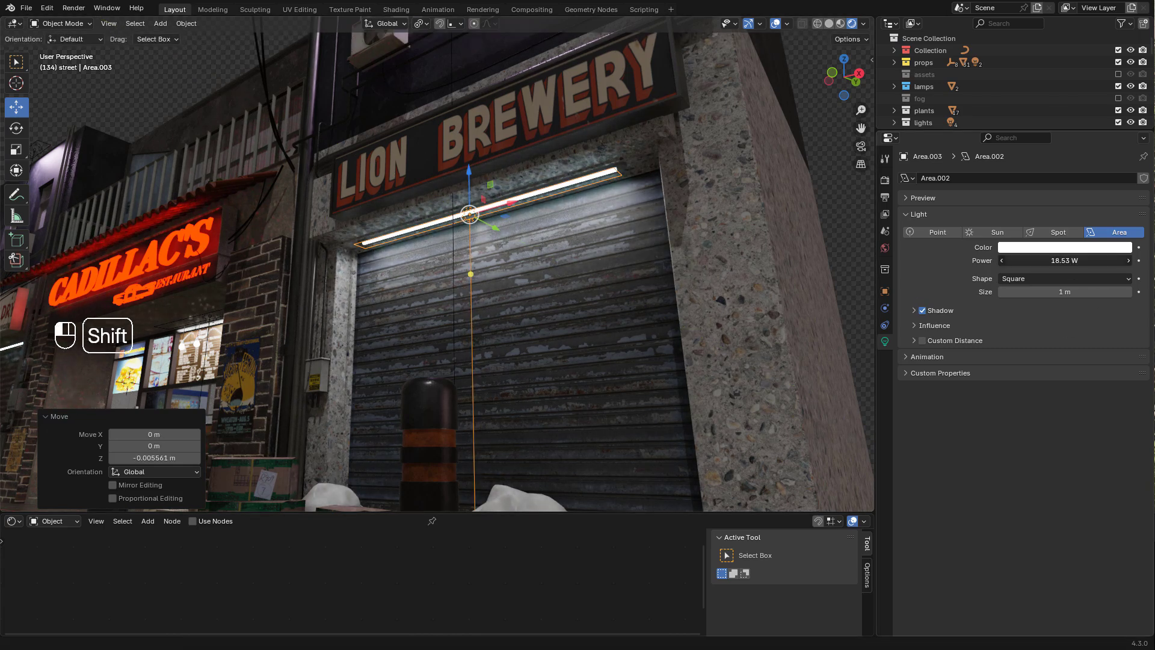
shift+drag(1074, 260, 729, 248)
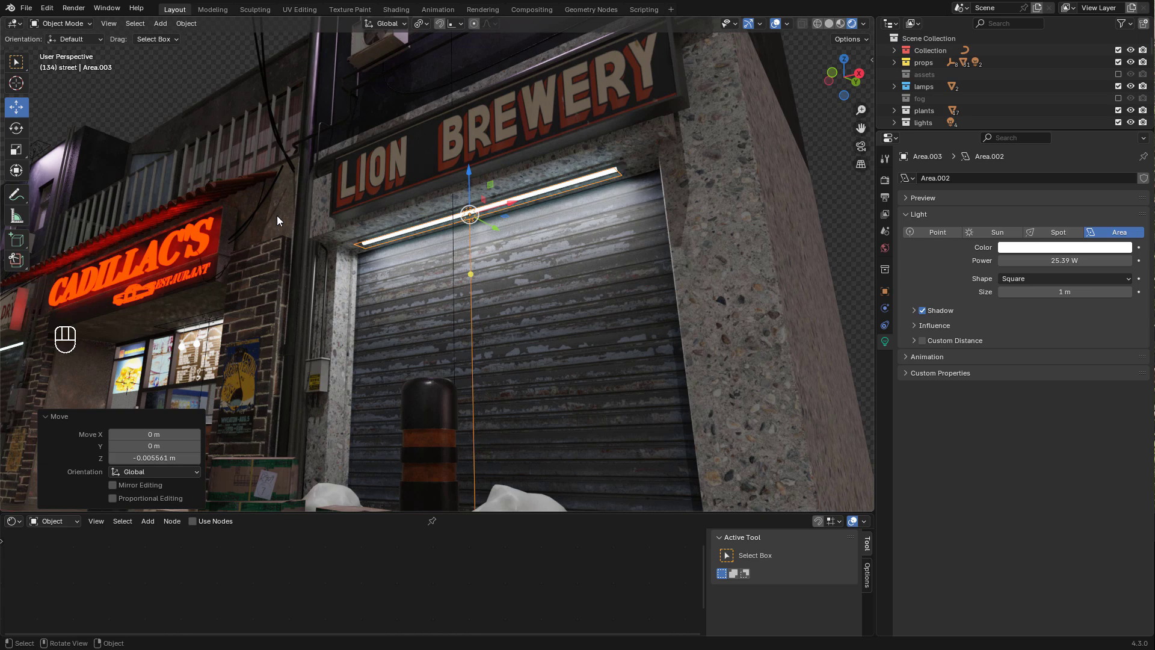
Add a spot light, position it above the Cadillac's balcony facade, and lower it about 0.59 m along Z
middle_drag(276, 215, 436, 247)
key(shift+a)
mouse_move(364, 191)
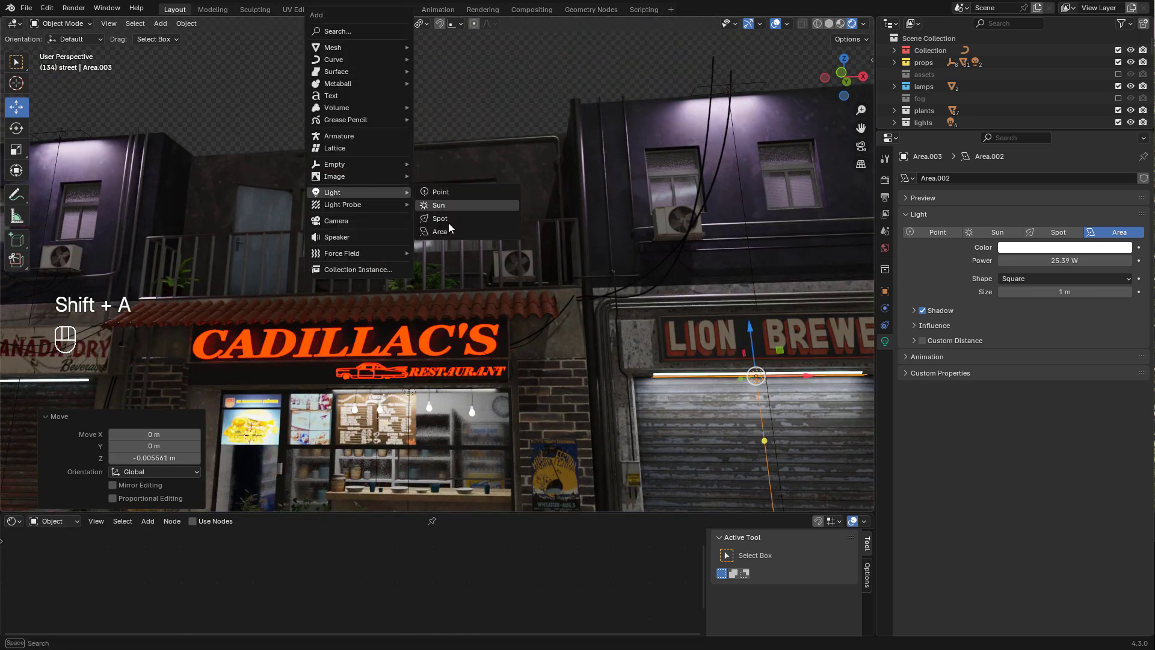
click(445, 223)
drag(251, 388, 291, 78)
drag(328, 122, 422, 124)
middle_drag(422, 132, 498, 208)
key(g)
key(z)
click(588, 210)
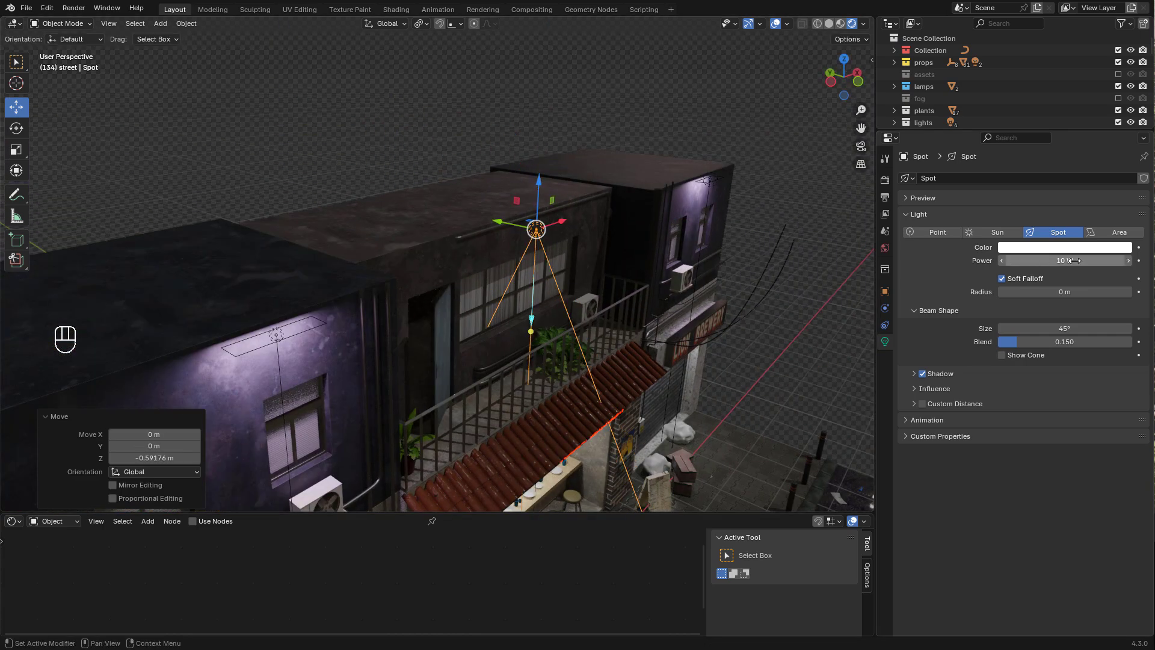
Set the spot light's power to 335.4 W and radius to 0.42 m, shift it 0.246 m along Y, and adjust its beam size
drag(1064, 261, 1130, 260)
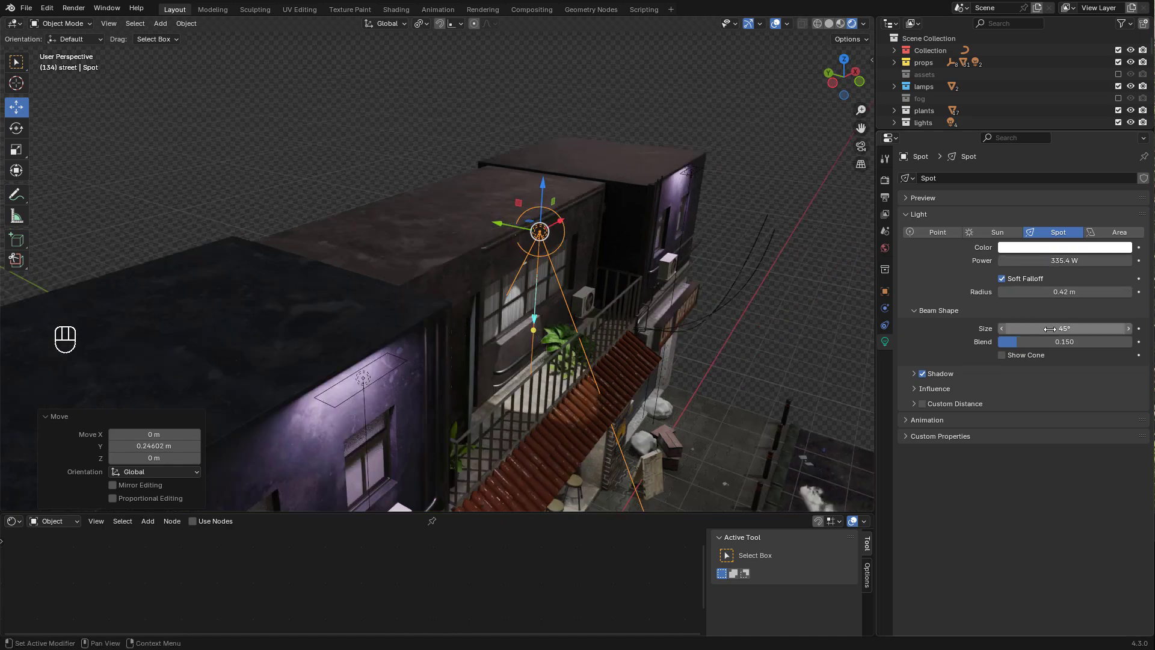
drag(1064, 328, 1130, 341)
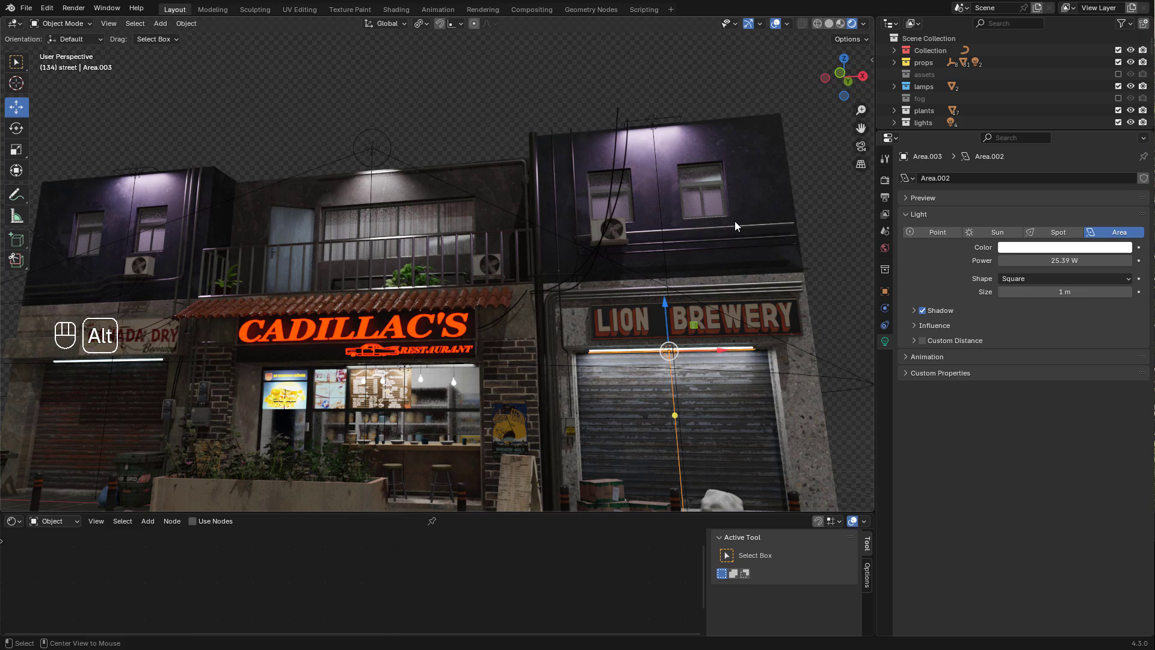
Make a linked duplicate of the Lion Brewery area light and move it to the fluorescent tube above the Canada Dry shutter
key(alt+d)
right_click(739, 359)
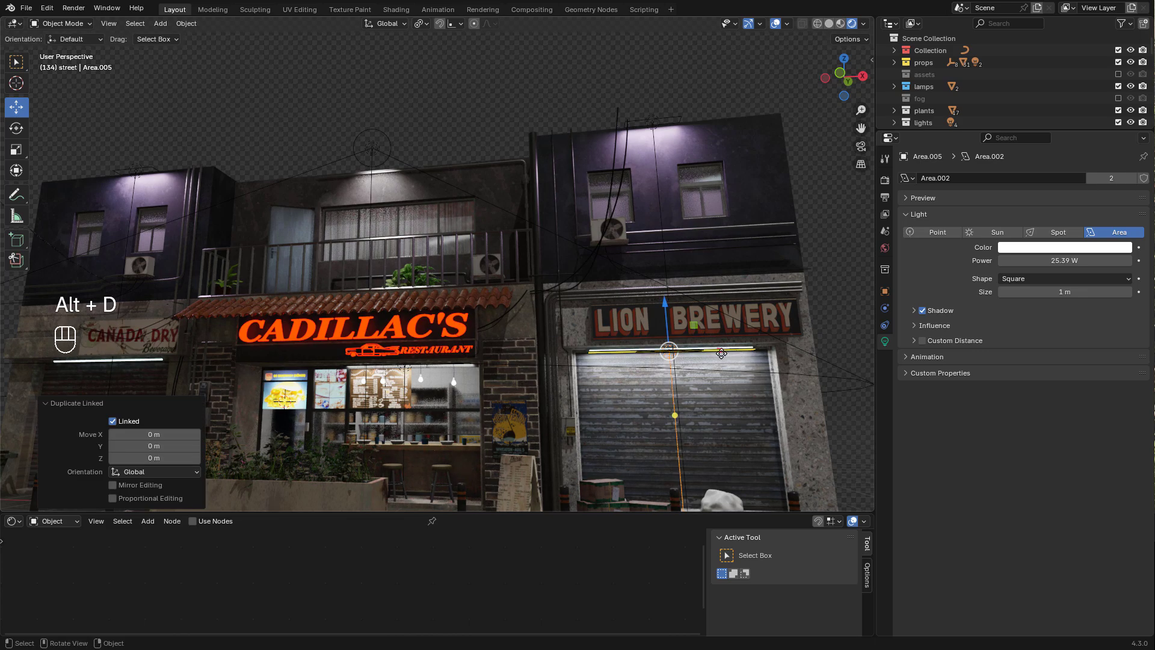
middle_drag(726, 343, 776, 289)
scroll(775, 288, up, 4)
drag(798, 269, 259, 355)
middle_drag(258, 354, 385, 421)
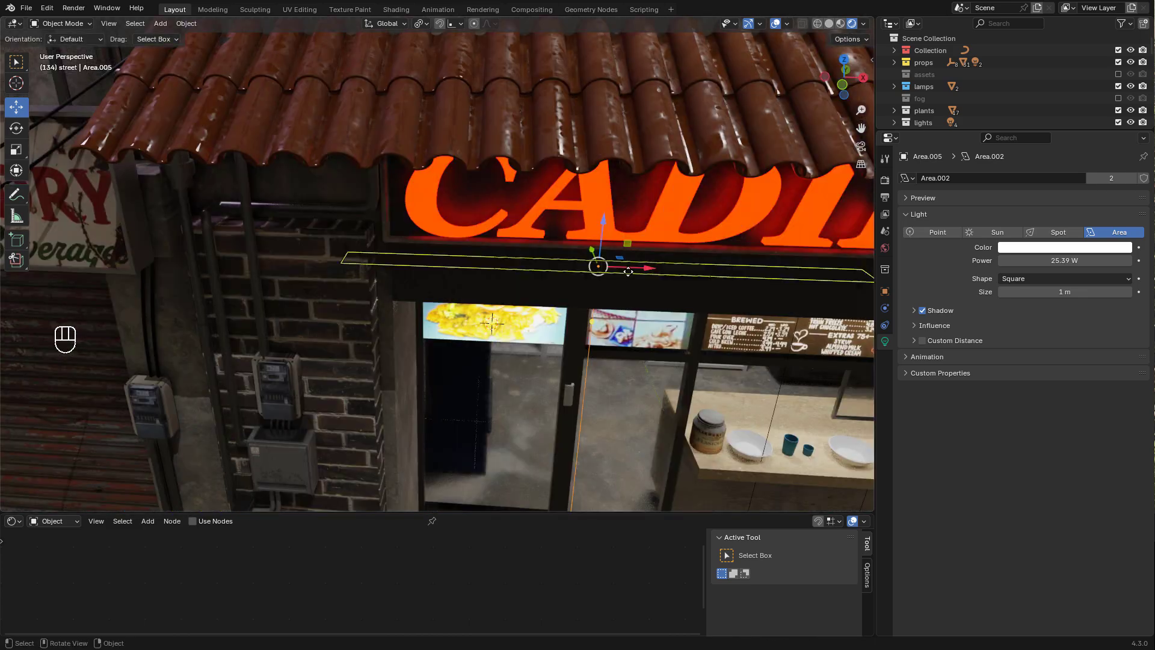
drag(648, 268, 195, 276)
shift+middle_drag(195, 276, 602, 274)
drag(728, 249, 462, 243)
middle_drag(460, 241, 449, 187)
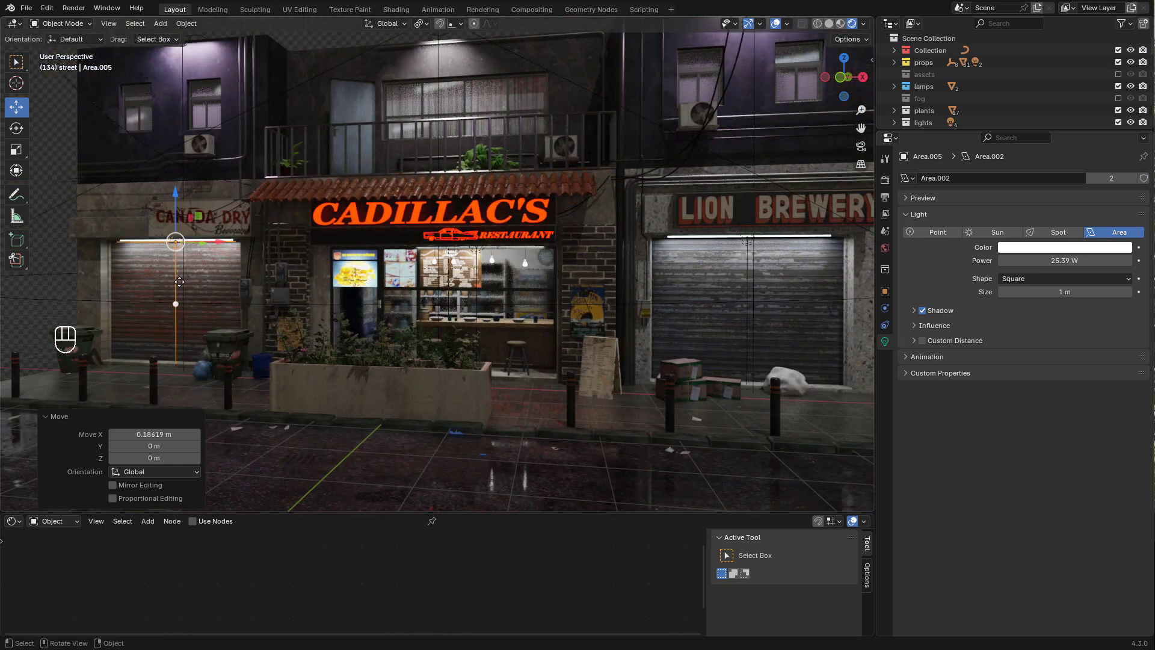
Fine-tune the linked shutter lights' colour close to white and set their power to 43.39 W
click(1045, 247)
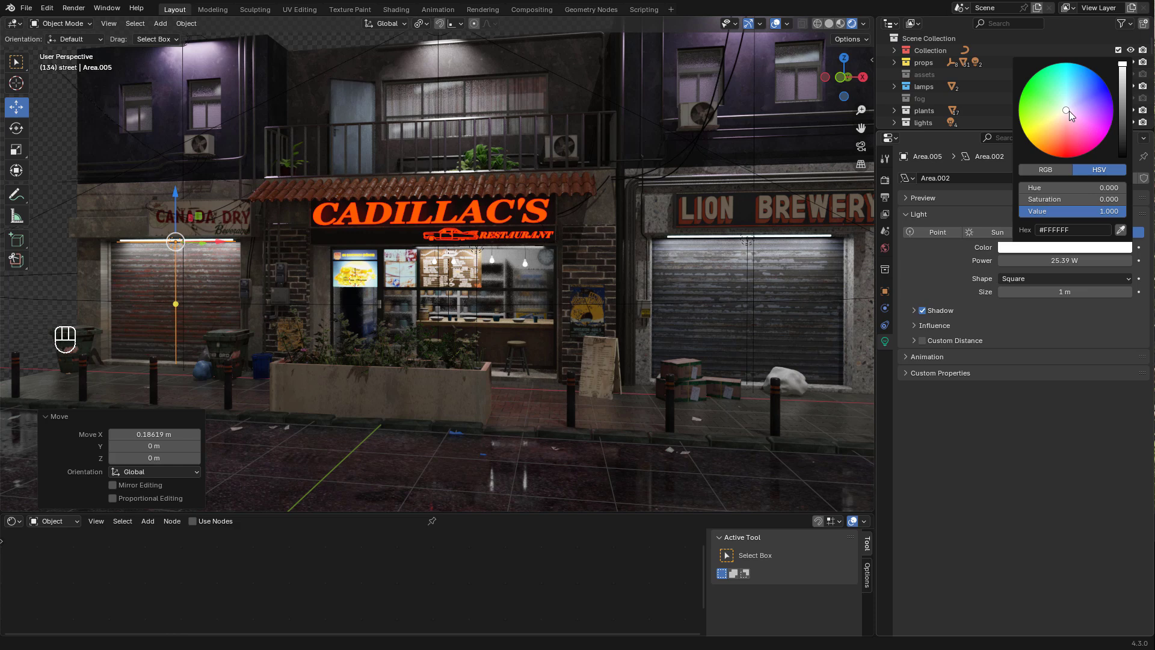
mouse_move(1069, 112)
mouse_down()
mouse_move(1051, 139)
mouse_move(1066, 111)
mouse_up()
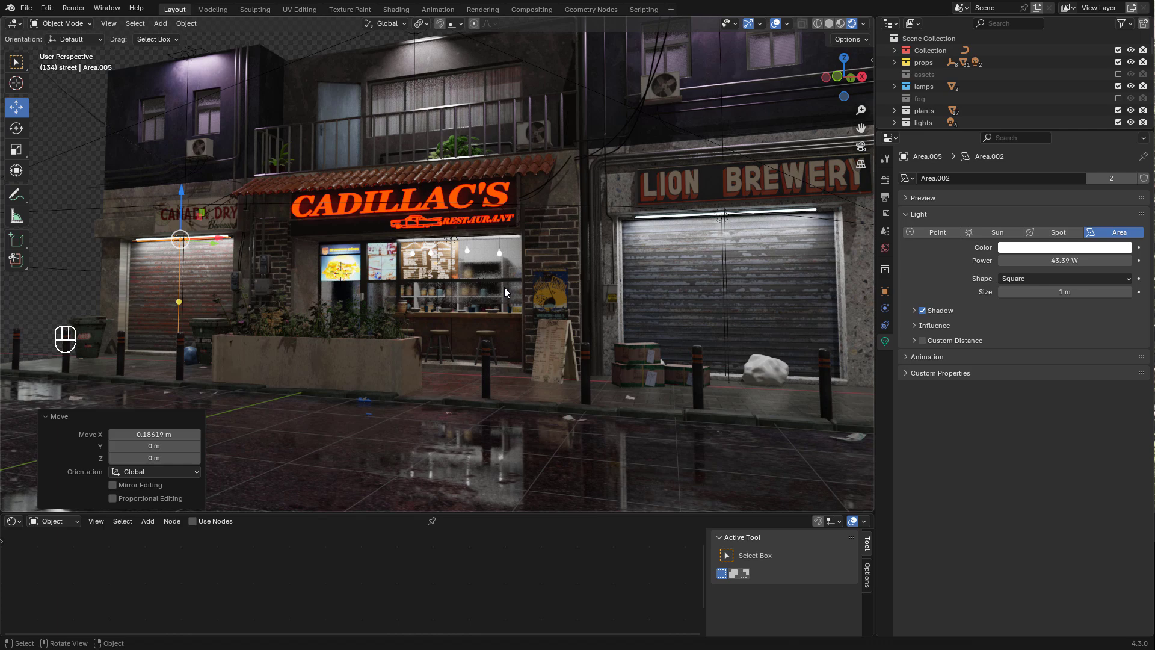
Select the Cadillac's shop window panes and show their glass material in the Shader Editor
scroll(504, 287, up, 5)
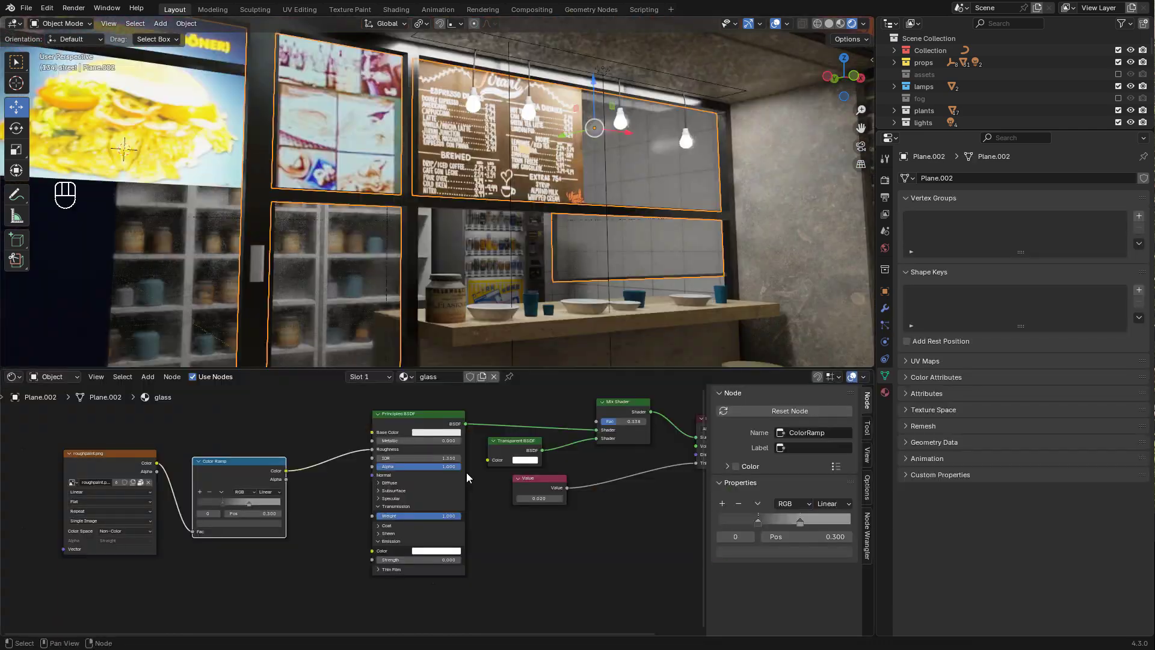
click(13, 377)
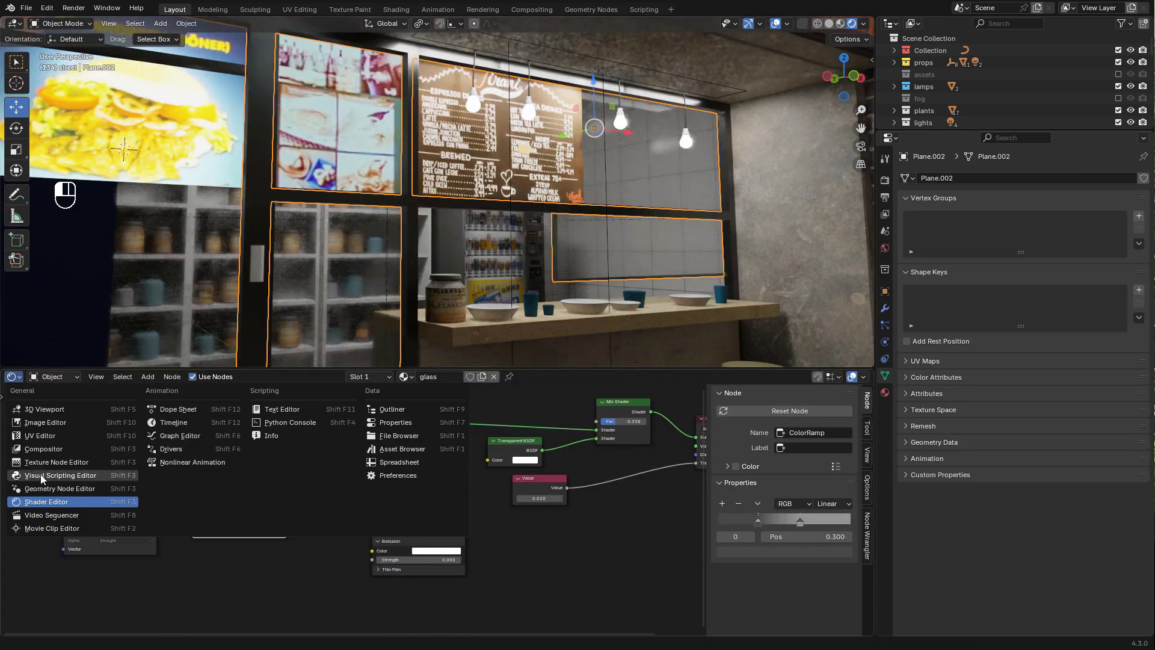
click(47, 503)
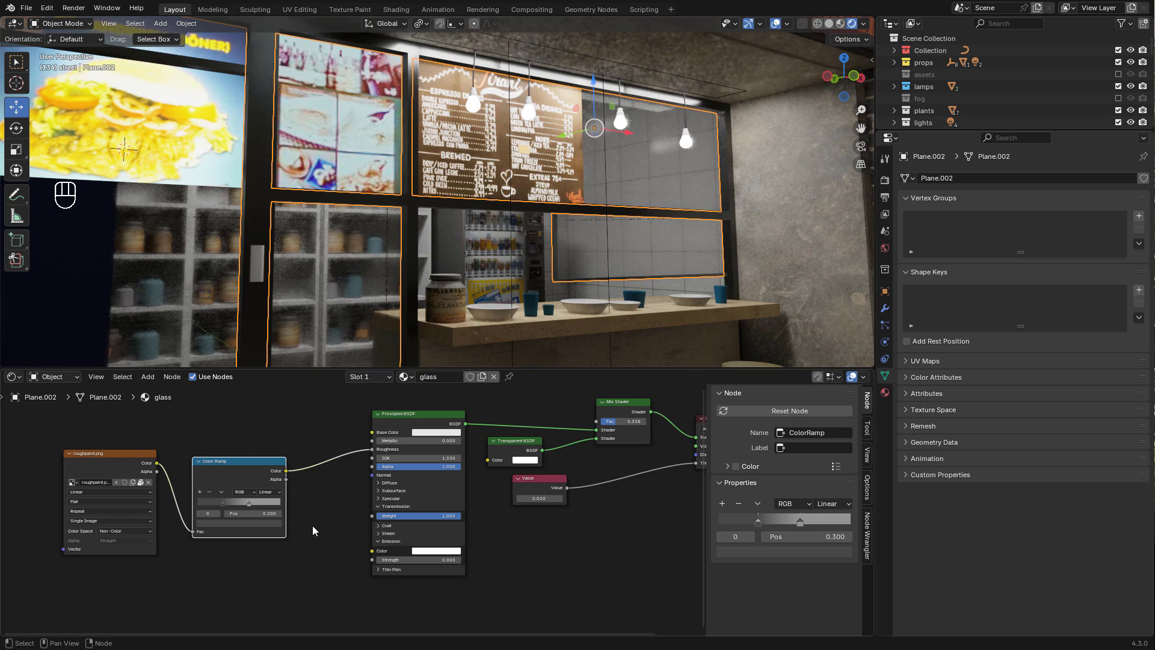
Cut the links into the Material Output and spread out the glass material's nodes
middle_drag(312, 525, 257, 563)
drag(362, 454, 360, 522)
ctrl+right_drag(637, 469, 621, 512)
drag(560, 441, 552, 509)
drag(460, 480, 448, 501)
middle_drag(361, 447, 379, 464)
drag(388, 537, 380, 423)
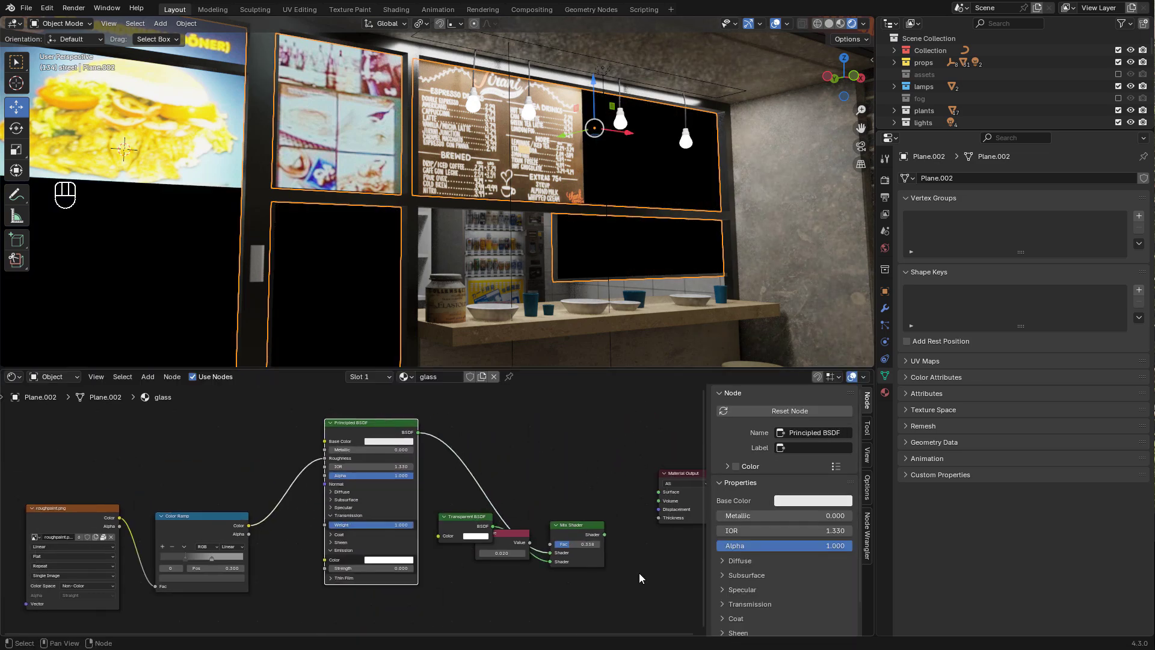
Detach the Principled BSDF from the Mix Shader and Color Ramp, and connect it directly to the Material Output's Surface
drag(549, 552, 539, 462)
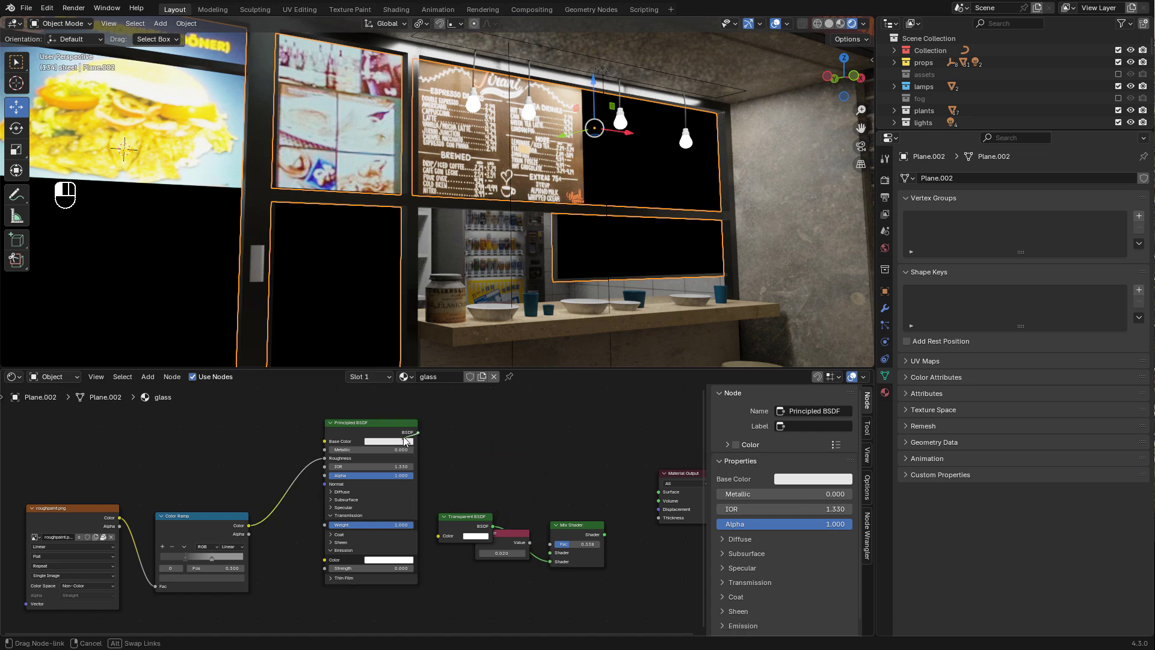
drag(404, 440, 446, 417)
drag(324, 462, 658, 497)
Set the glass Principled BSDF's base colour to pure white and its IOR to 1.5
scroll(361, 472, up, 3)
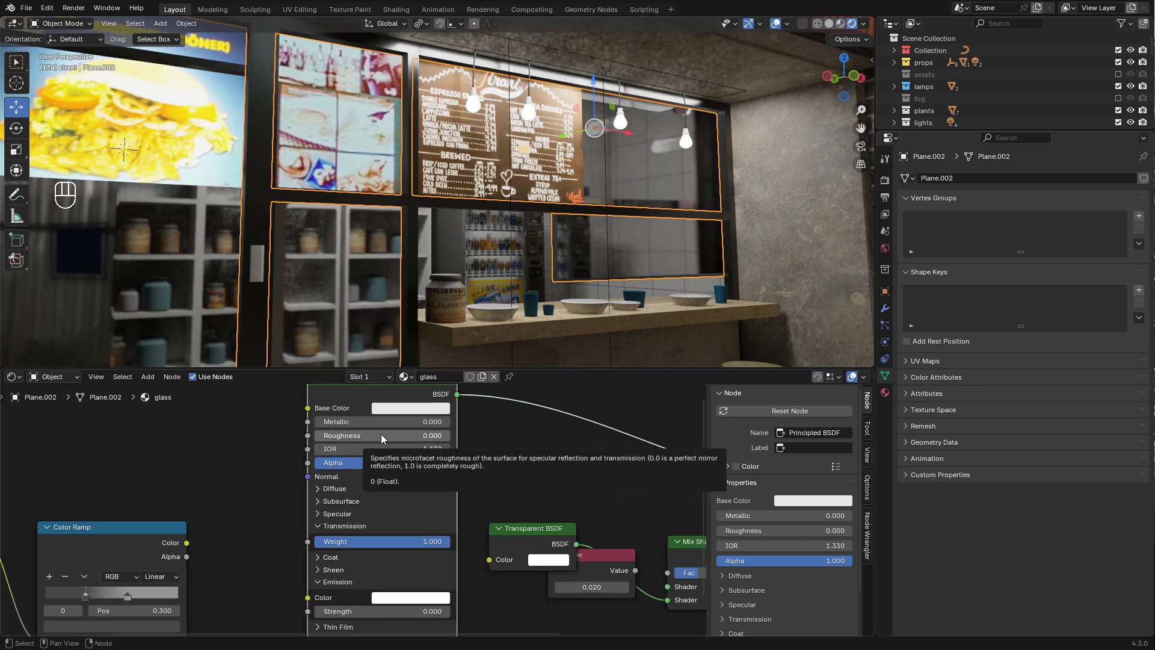
click(404, 407)
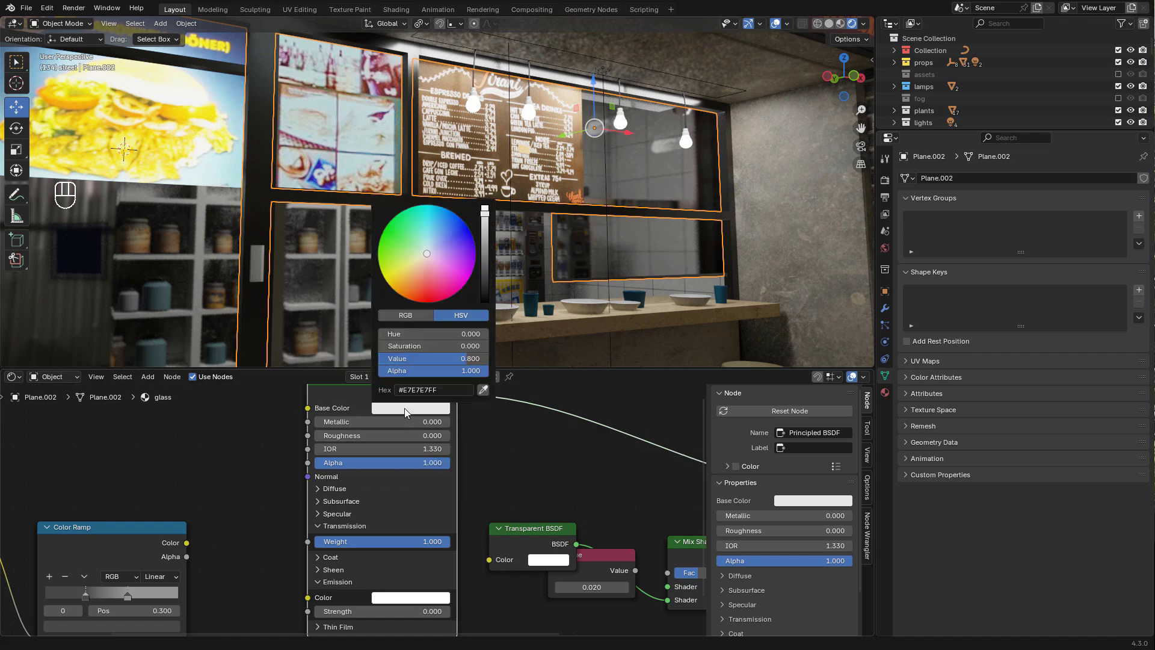
drag(486, 225, 485, 206)
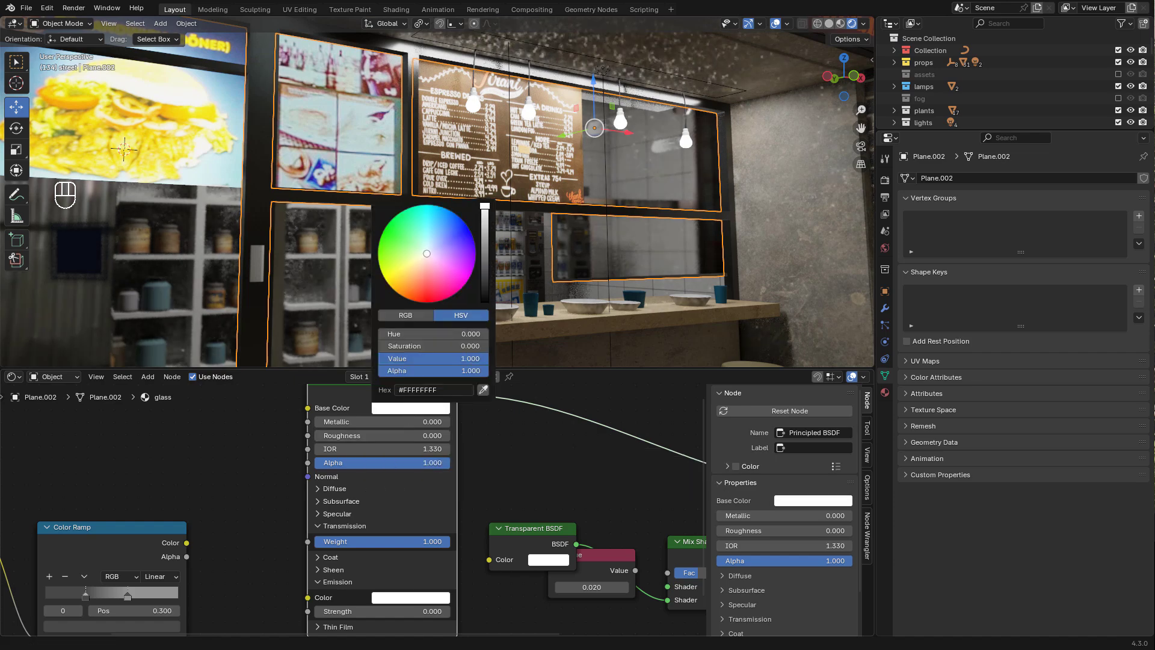
click(350, 449)
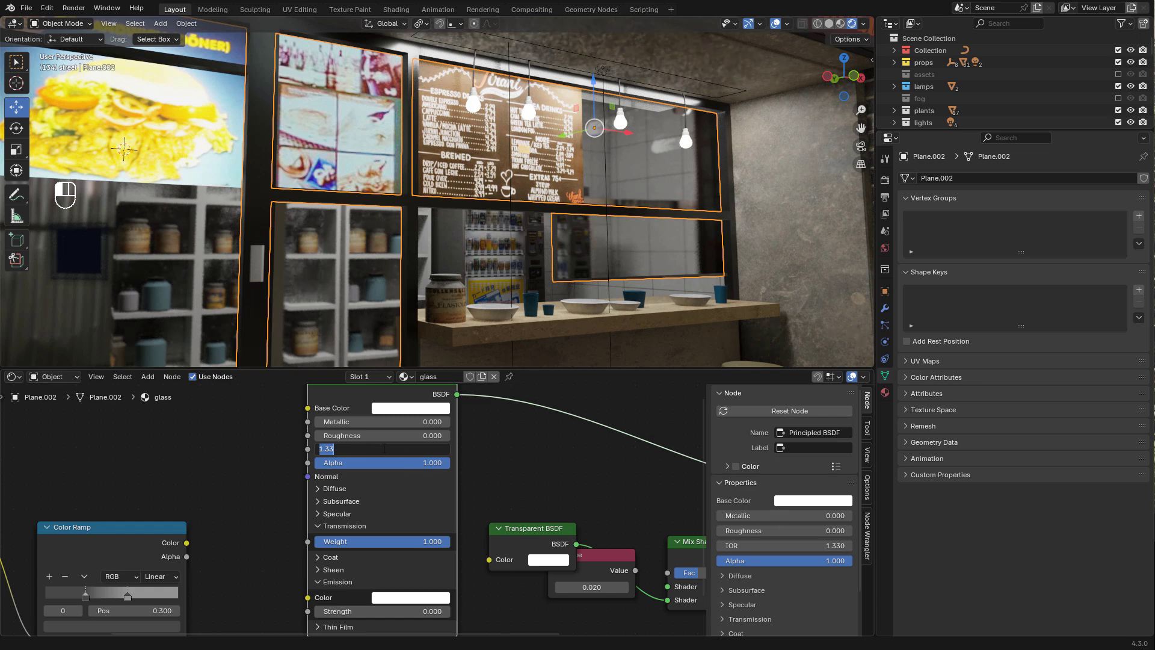
text(1.5)
key(Return)
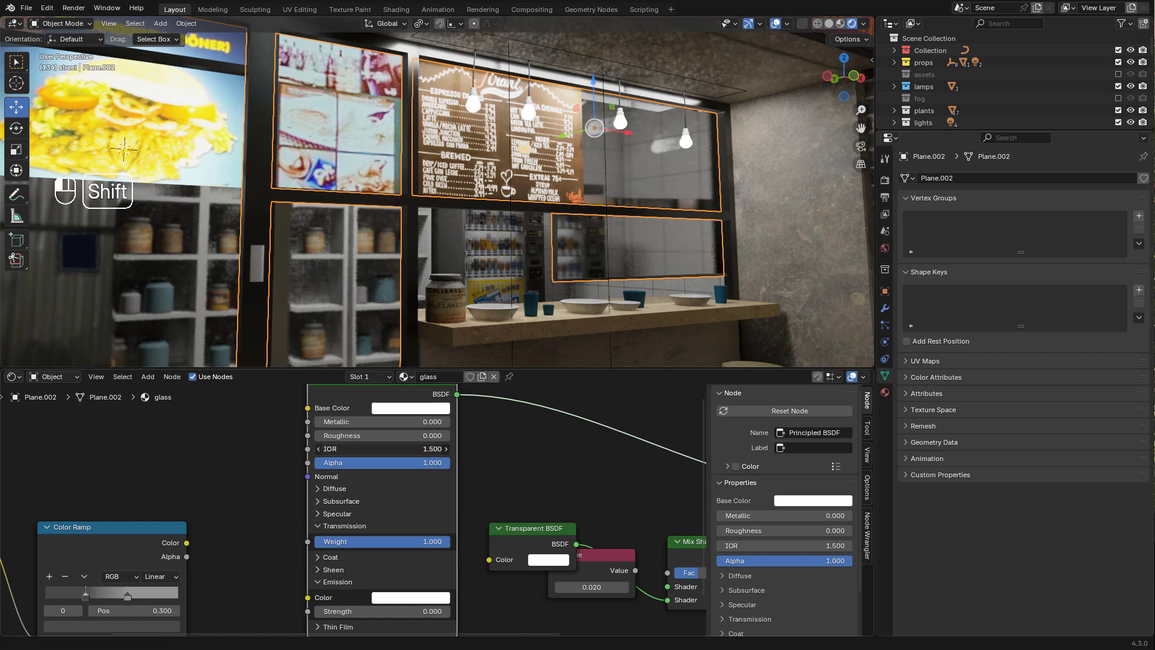
middle_drag(414, 490, 423, 470)
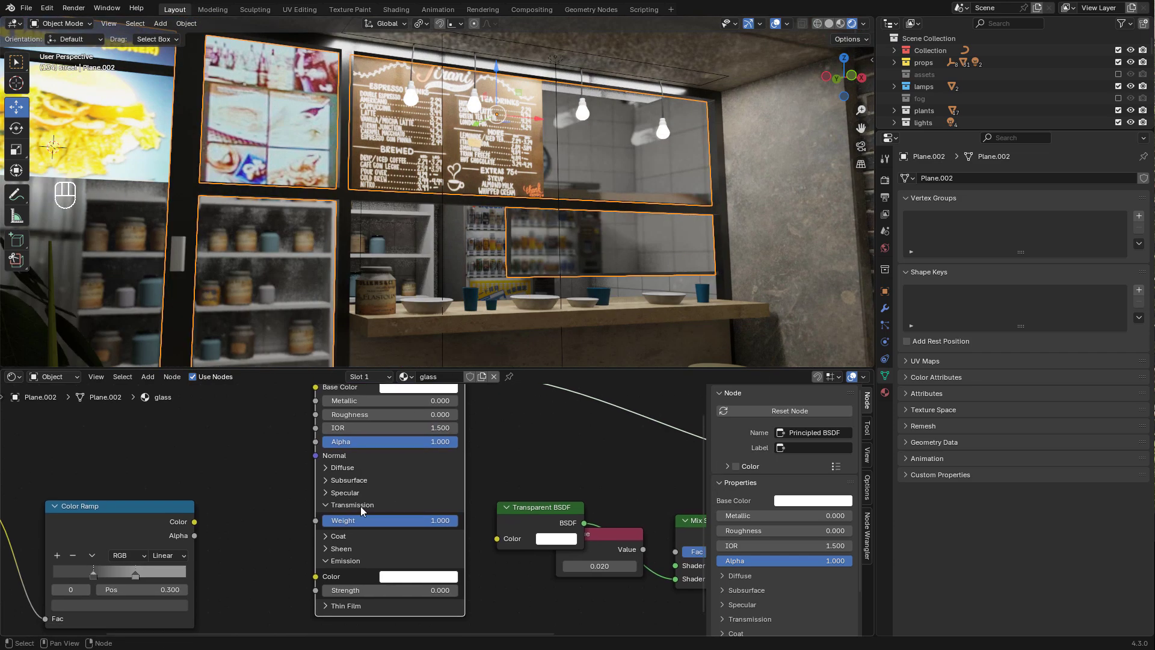
click(359, 506)
click(359, 506)
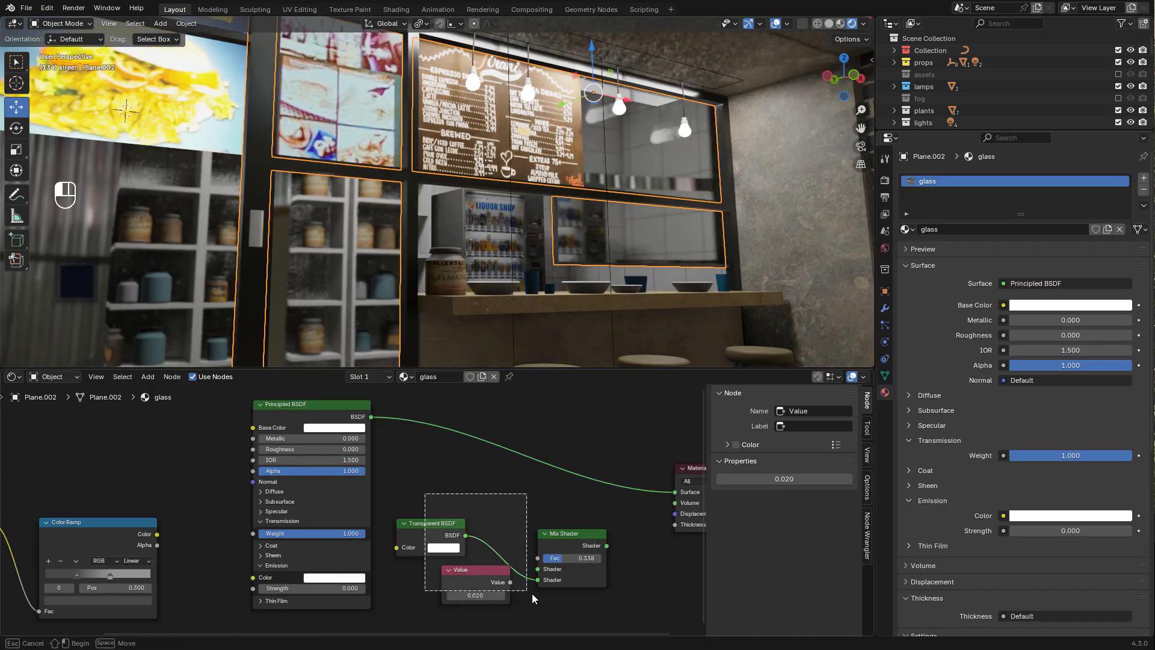
Add a Value node, connect it to the Material Output's Thickness input, and set it to 0.1
key(shift+a)
click(494, 493)
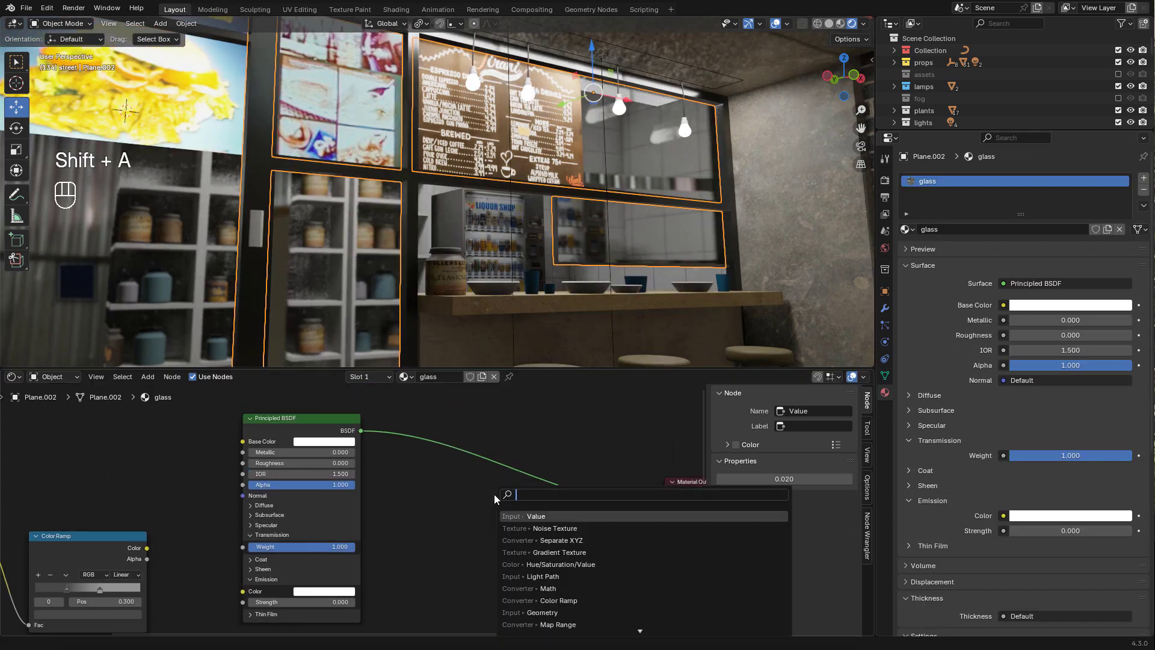
text(val)
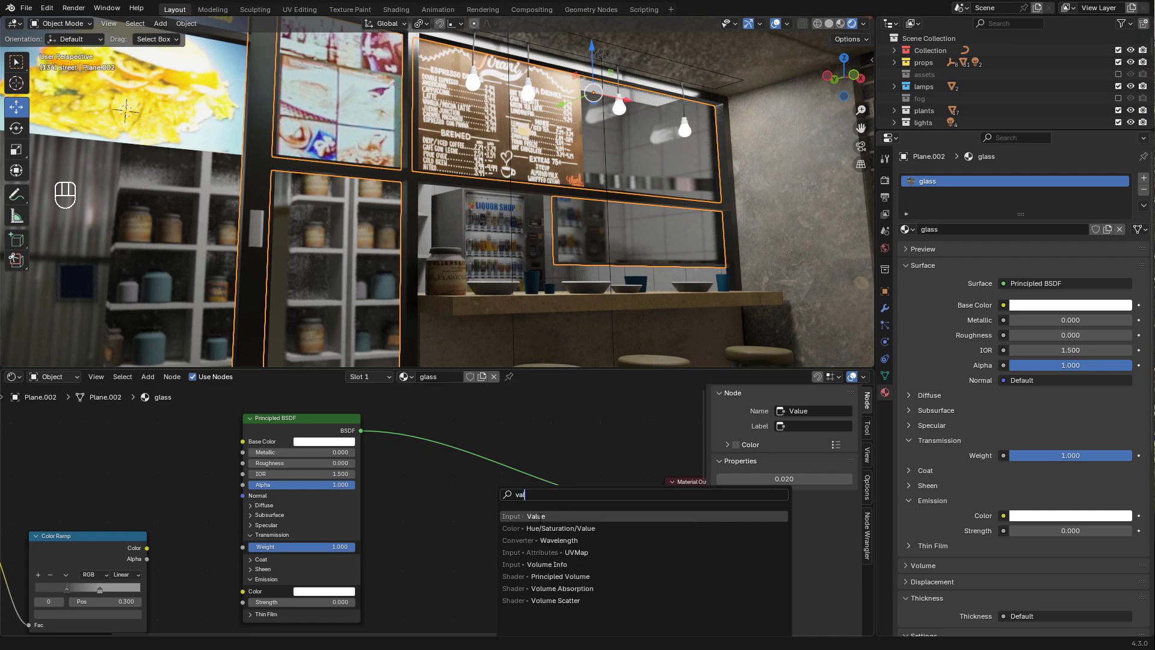
click(535, 516)
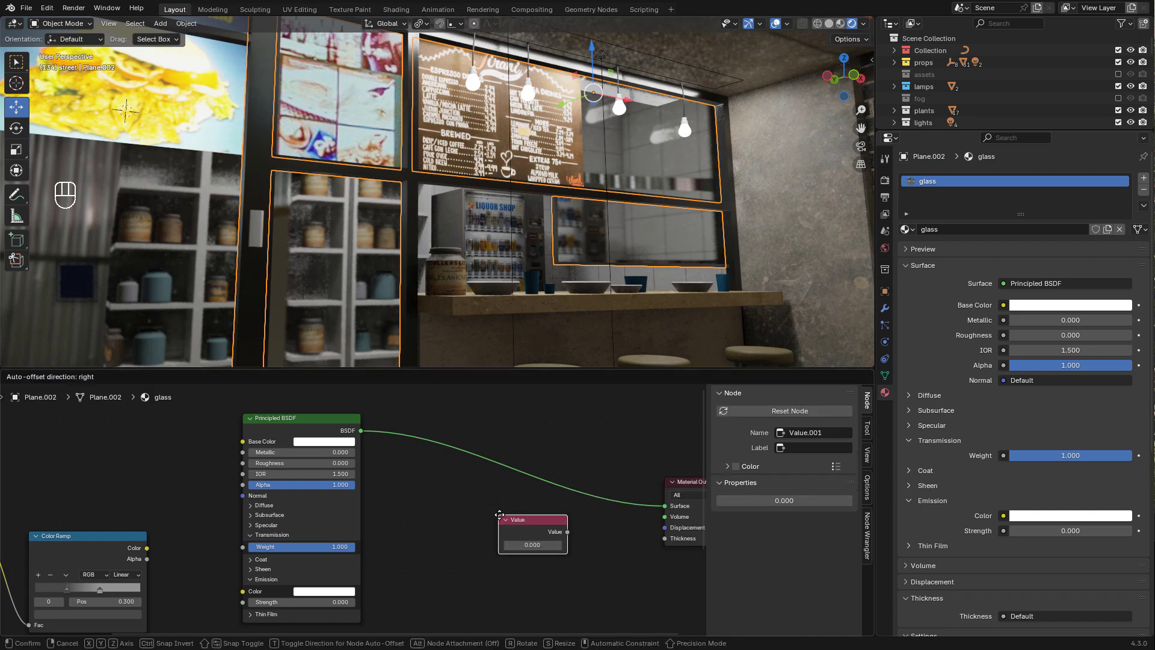
click(499, 514)
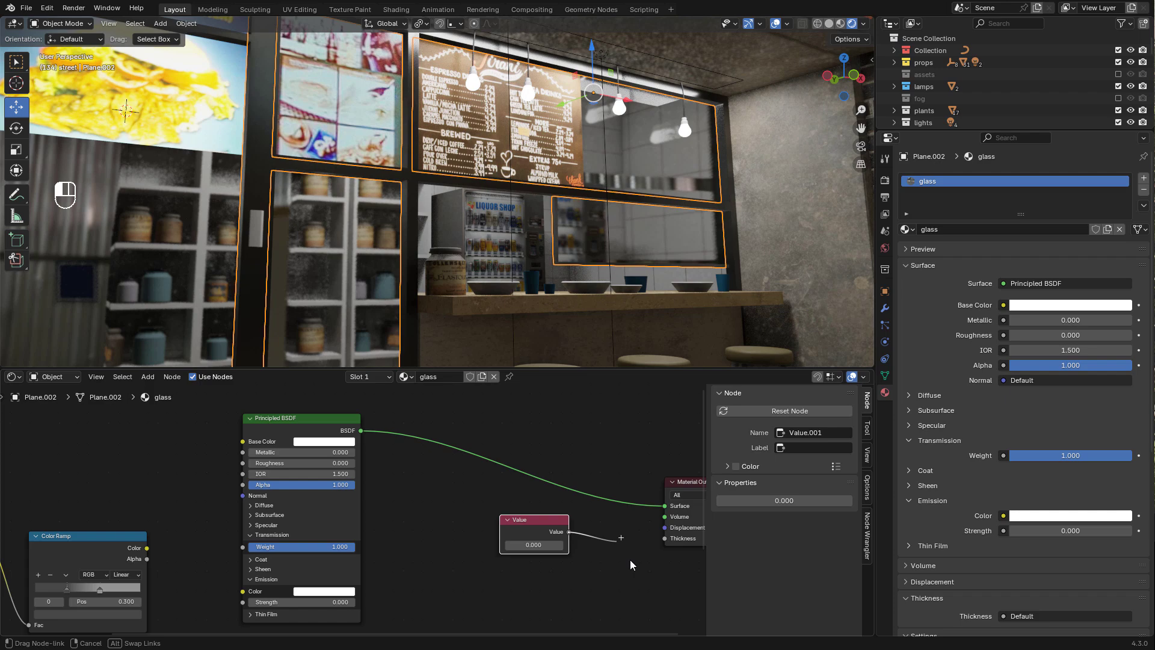
drag(658, 542, 654, 544)
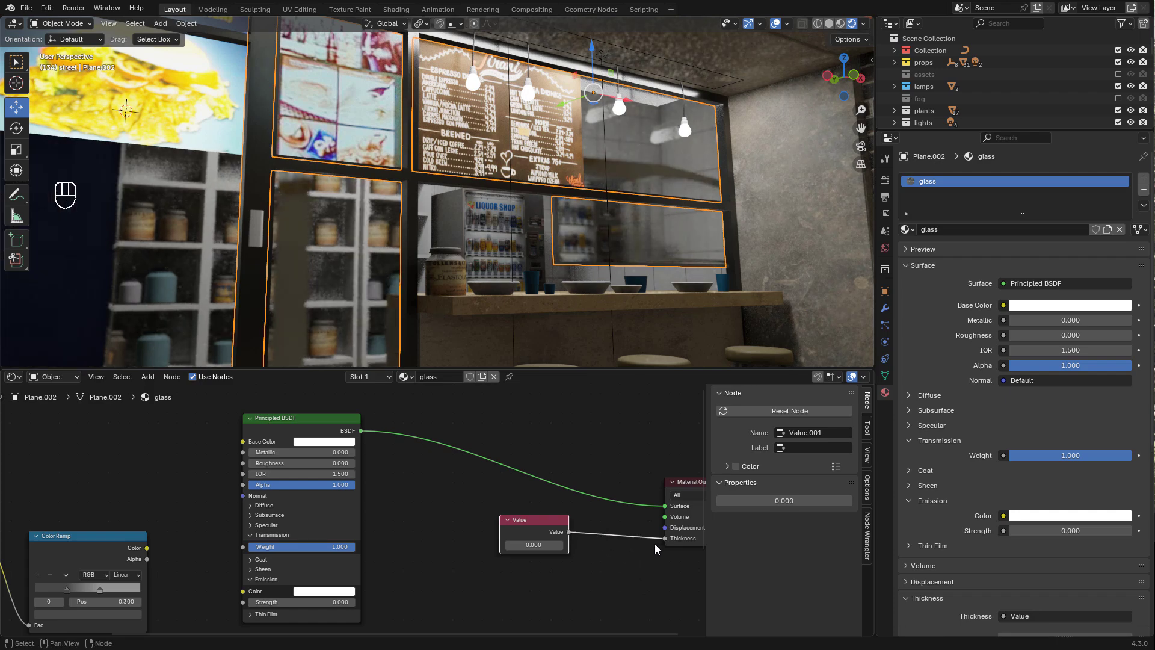
click(535, 544)
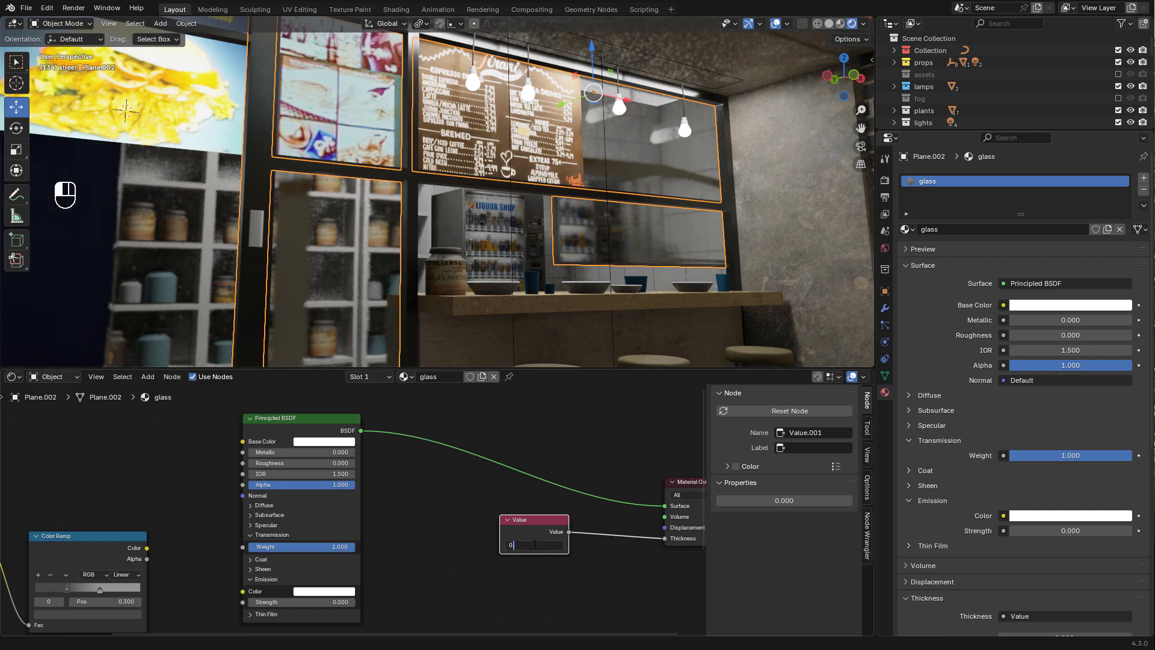
text(0.1)
key(Return)
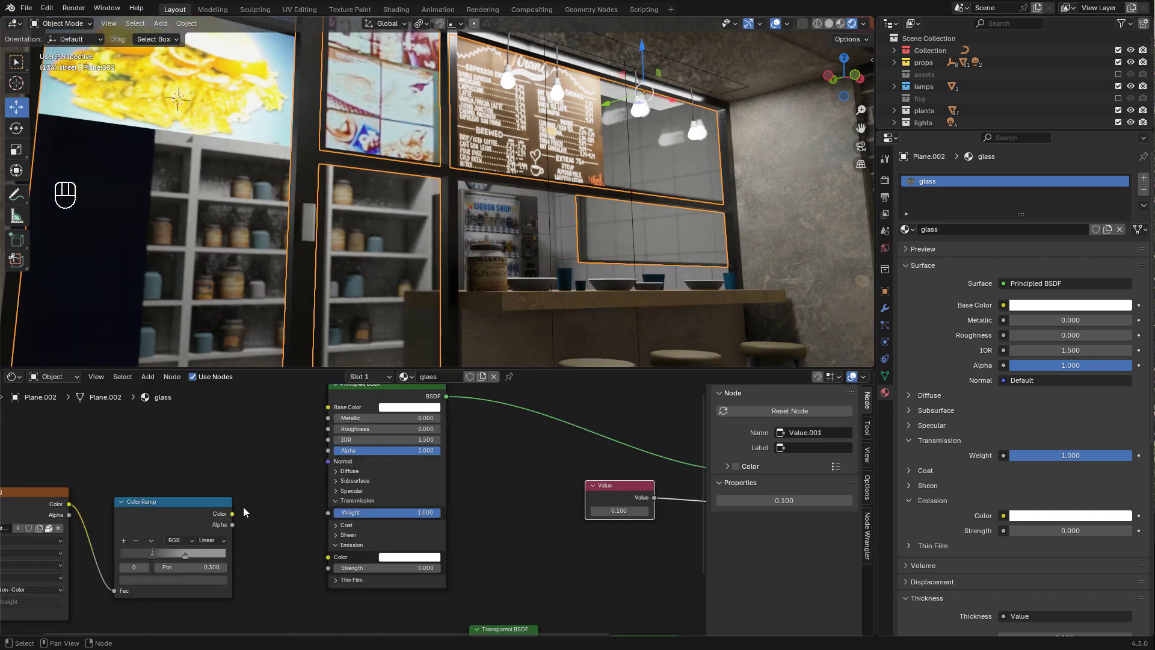
Move the roughpaint.png texture node up beside the Color Ramp and disconnect the two nodes
middle_drag(246, 485, 282, 517)
drag(234, 529, 250, 502)
drag(45, 532, 80, 454)
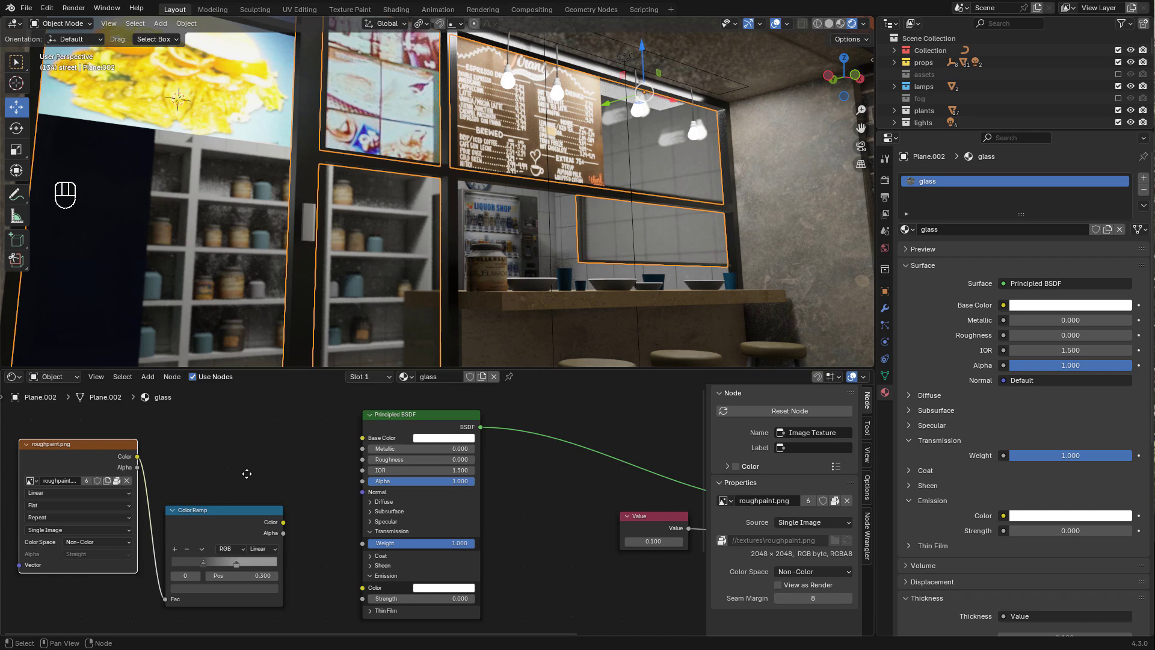
middle_drag(246, 473, 298, 468)
drag(216, 593, 193, 488)
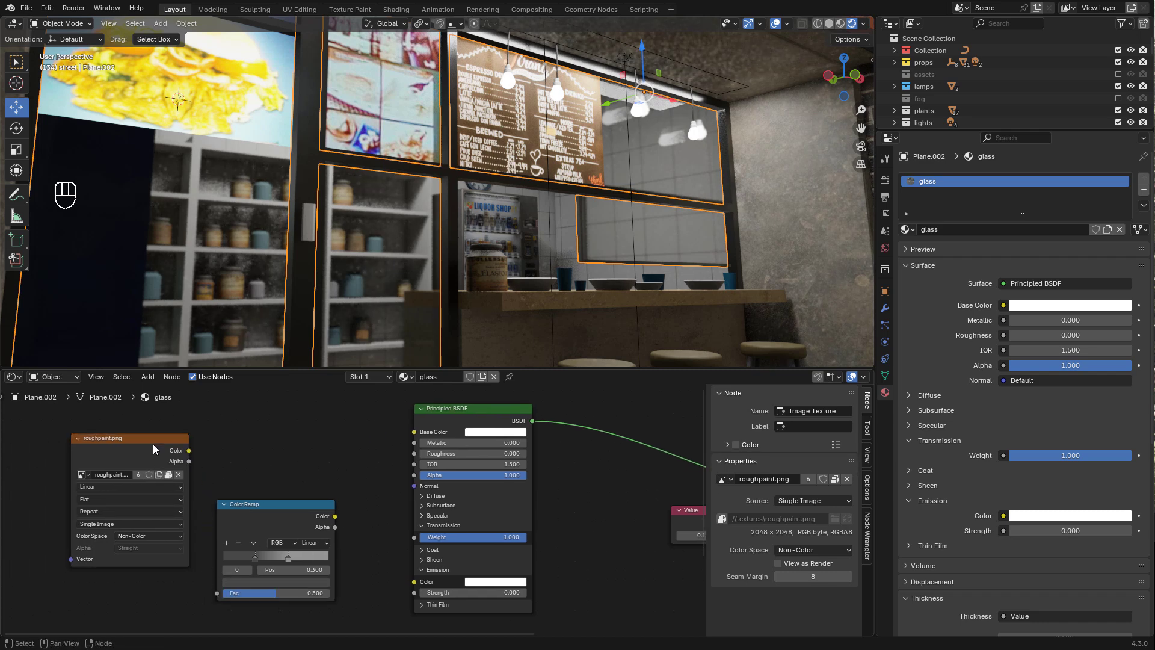
click(83, 474)
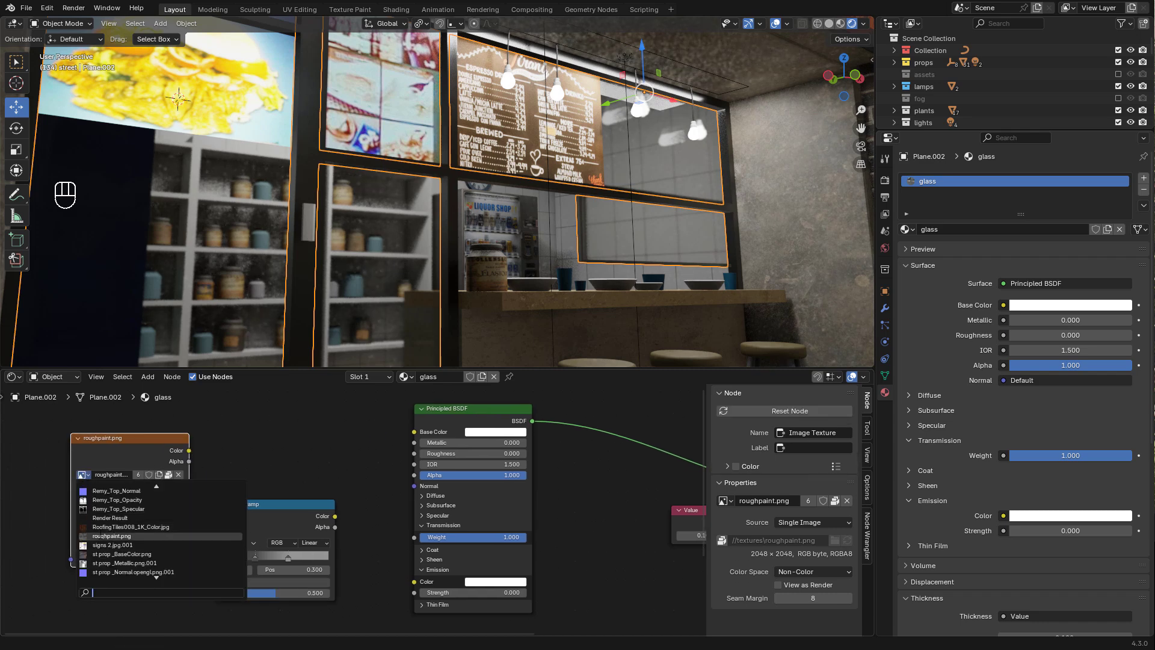
mouse_move(101, 535)
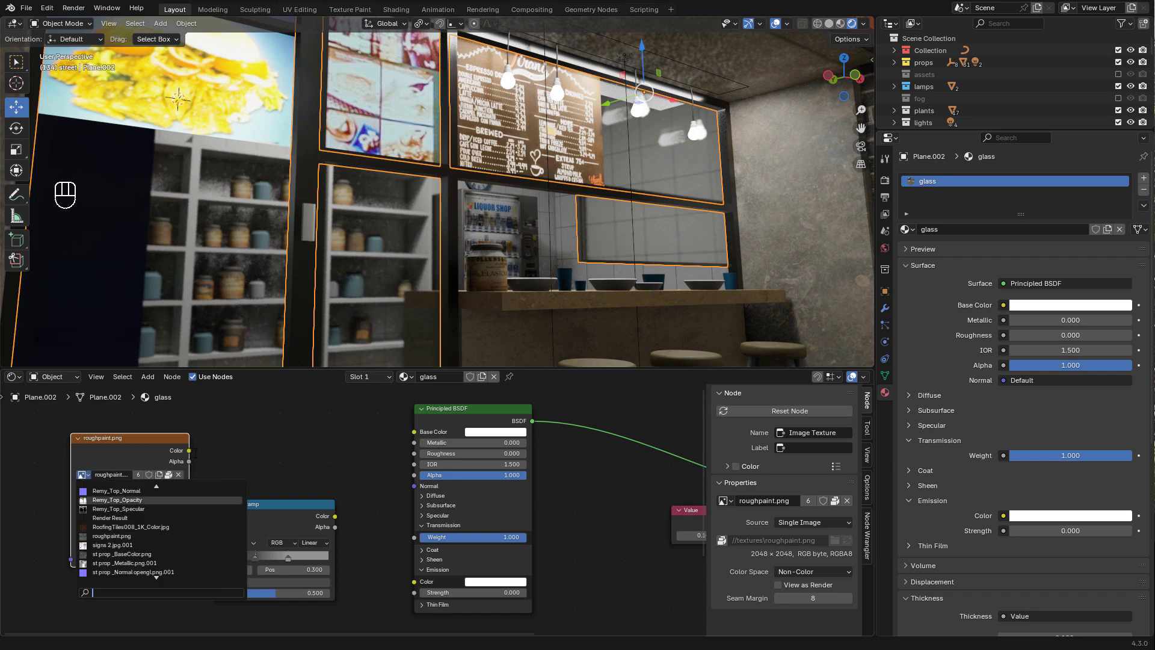
click(193, 450)
Connect the roughpaint.png texture's Color to the Principled BSDF's Roughness and move the old Color Ramp below, out of the way
drag(267, 422, 353, 487)
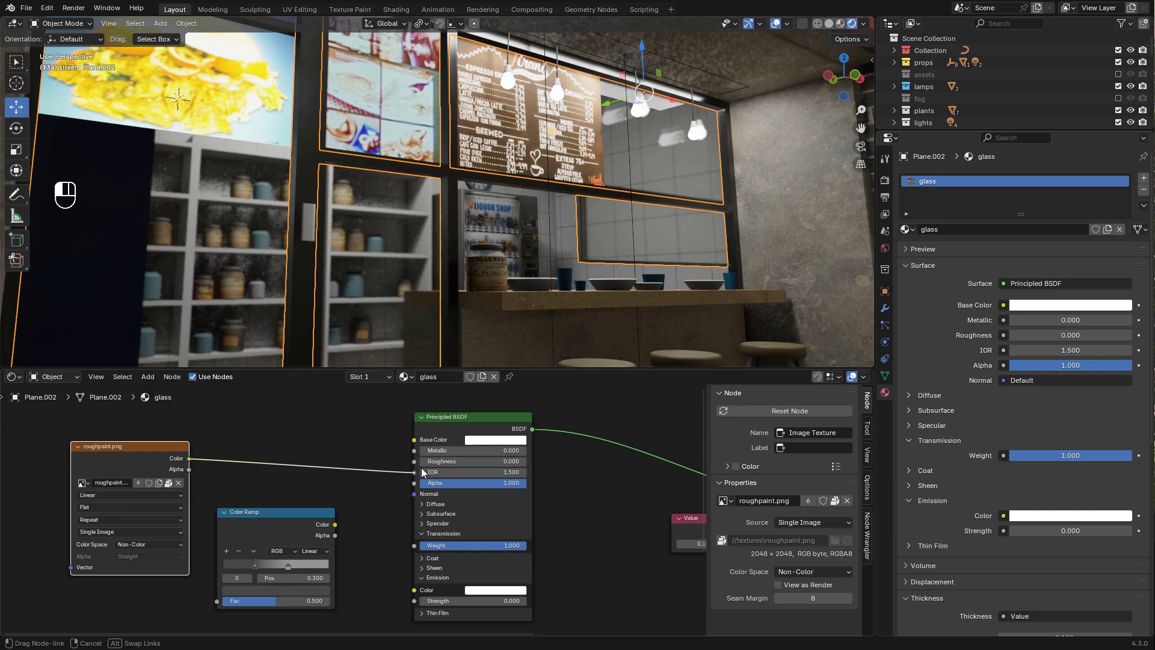
drag(421, 468, 414, 461)
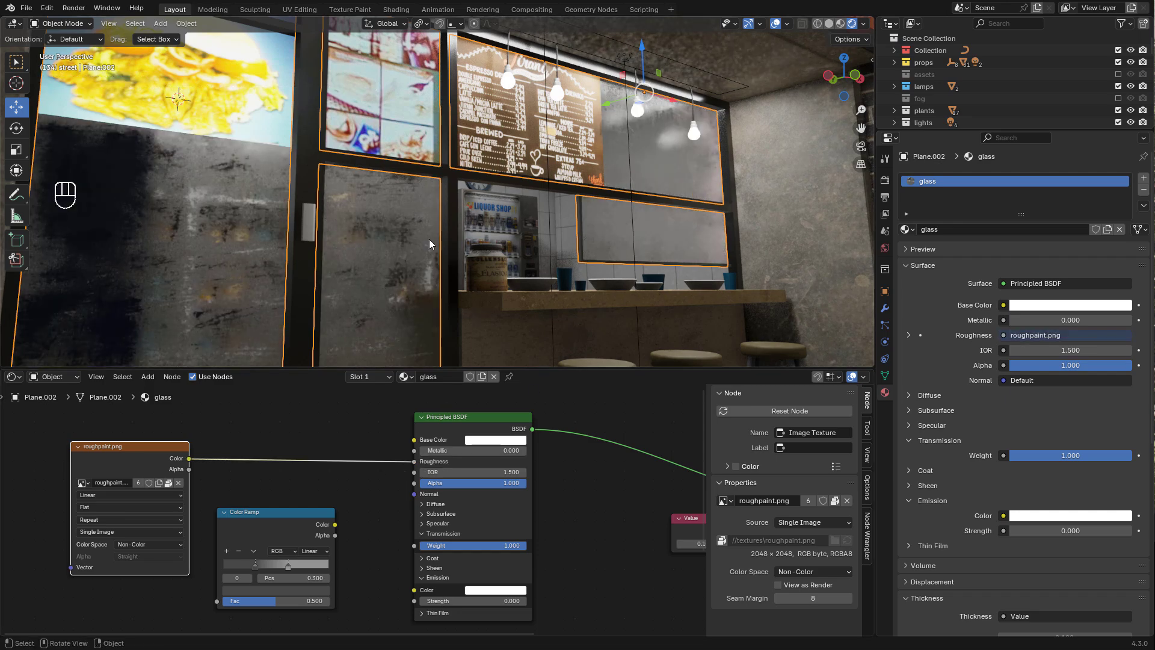
drag(279, 525, 262, 590)
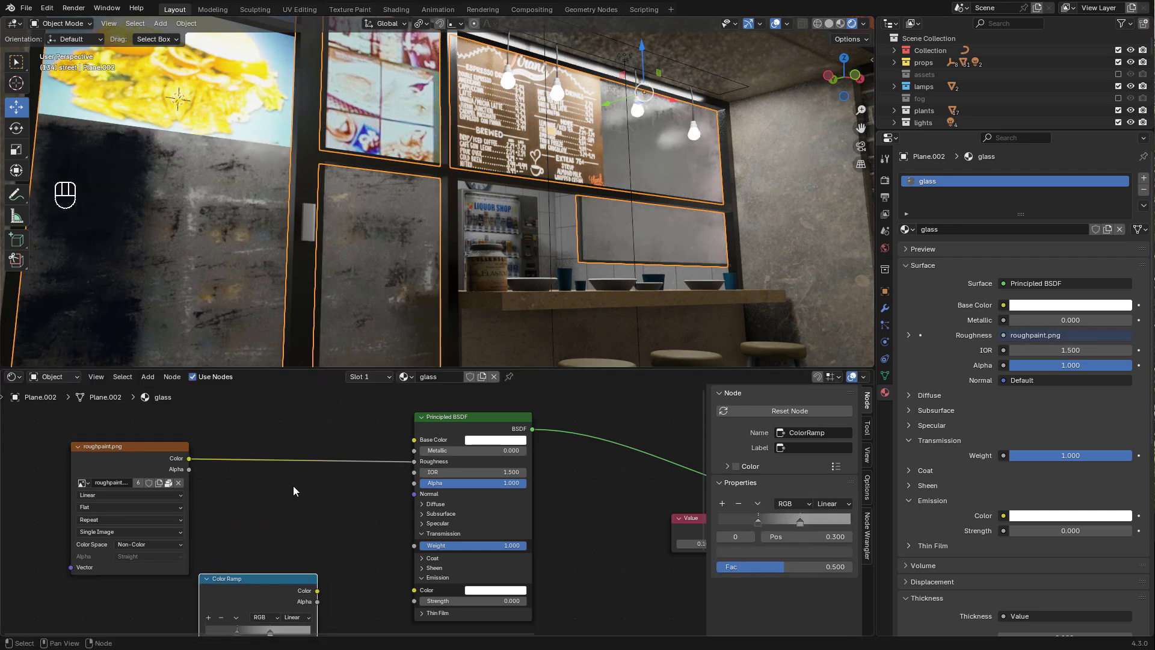
Insert a new Color Ramp between the roughpaint.png texture and the Principled BSDF's Roughness input
key(shift+a)
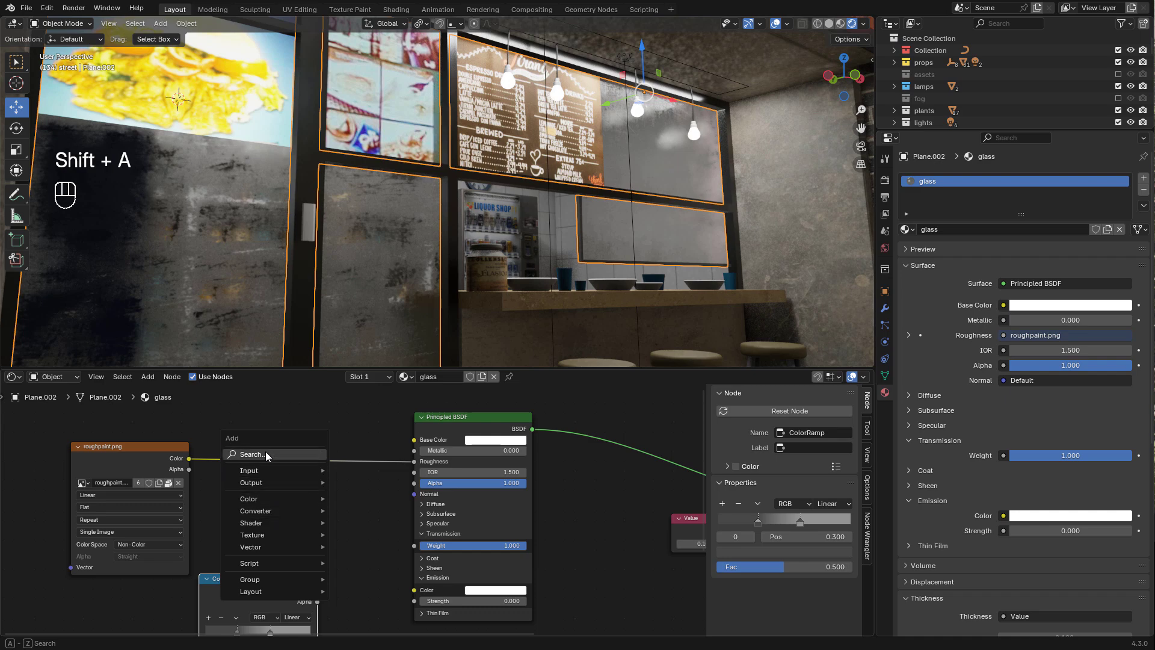
text(colo)
key(Down)
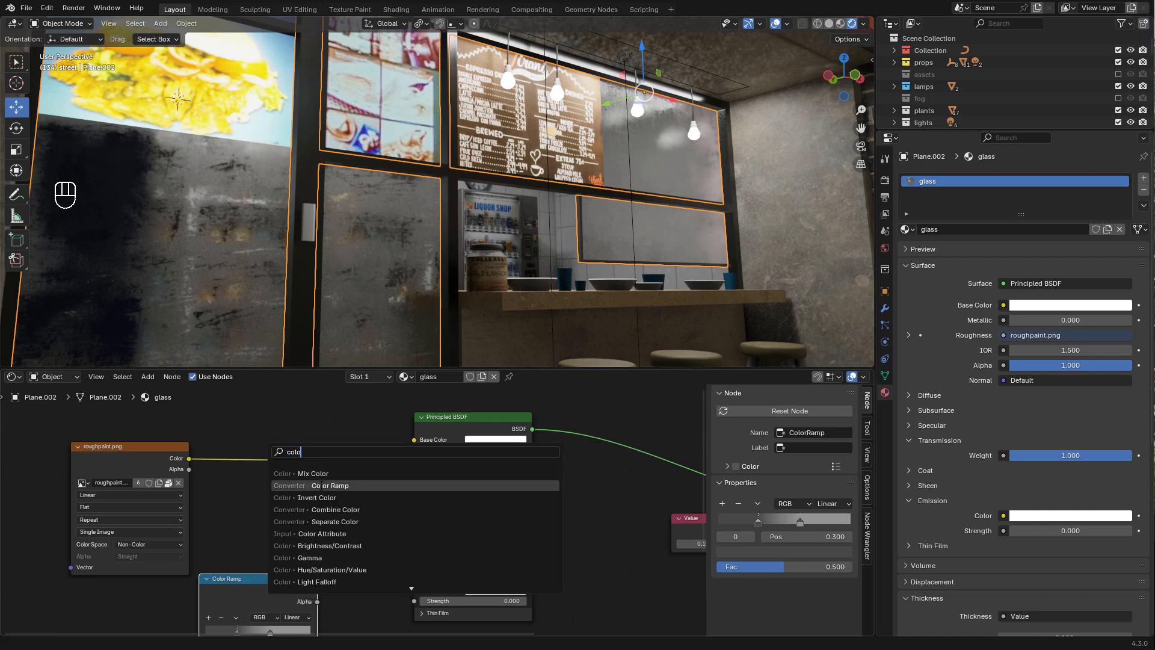
key(Return)
click(294, 468)
scroll(294, 467, up, 2)
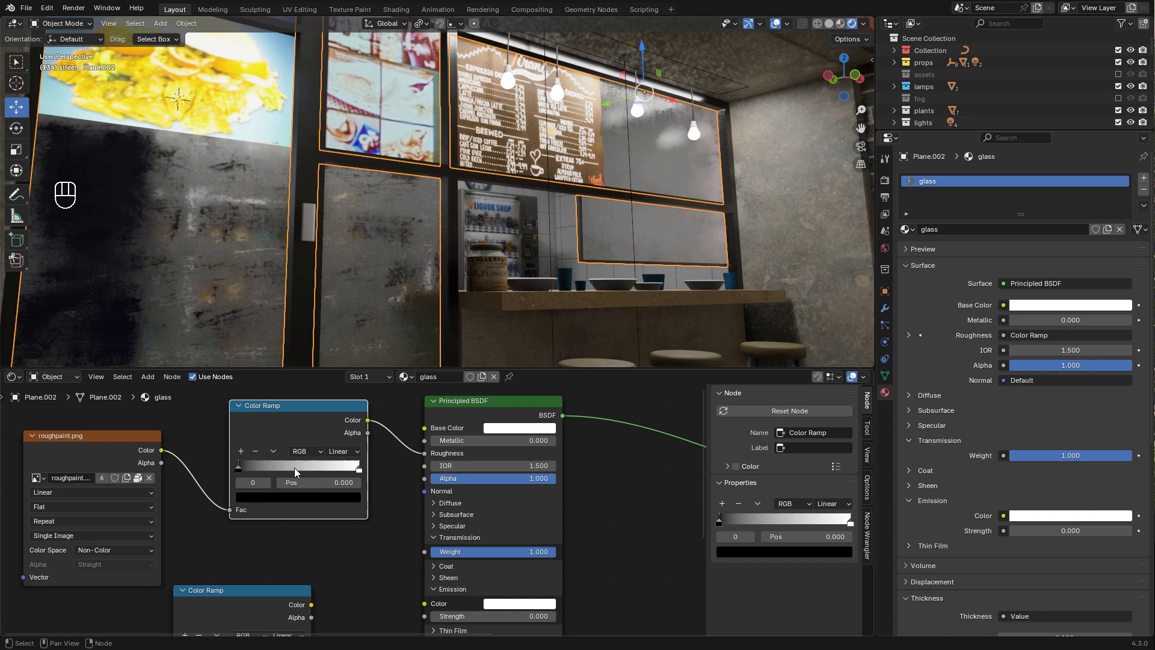
Move the new Color Ramp's black stop to about 0.359 and its white stop to about 0.845
drag(219, 463, 275, 462)
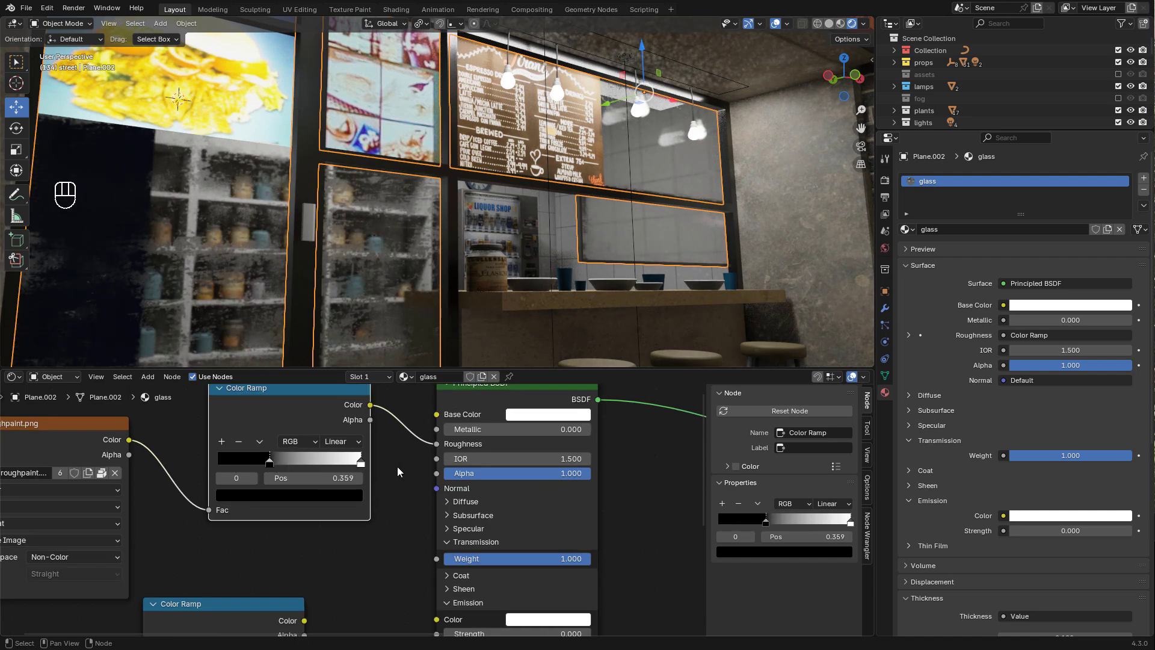
drag(349, 464, 337, 465)
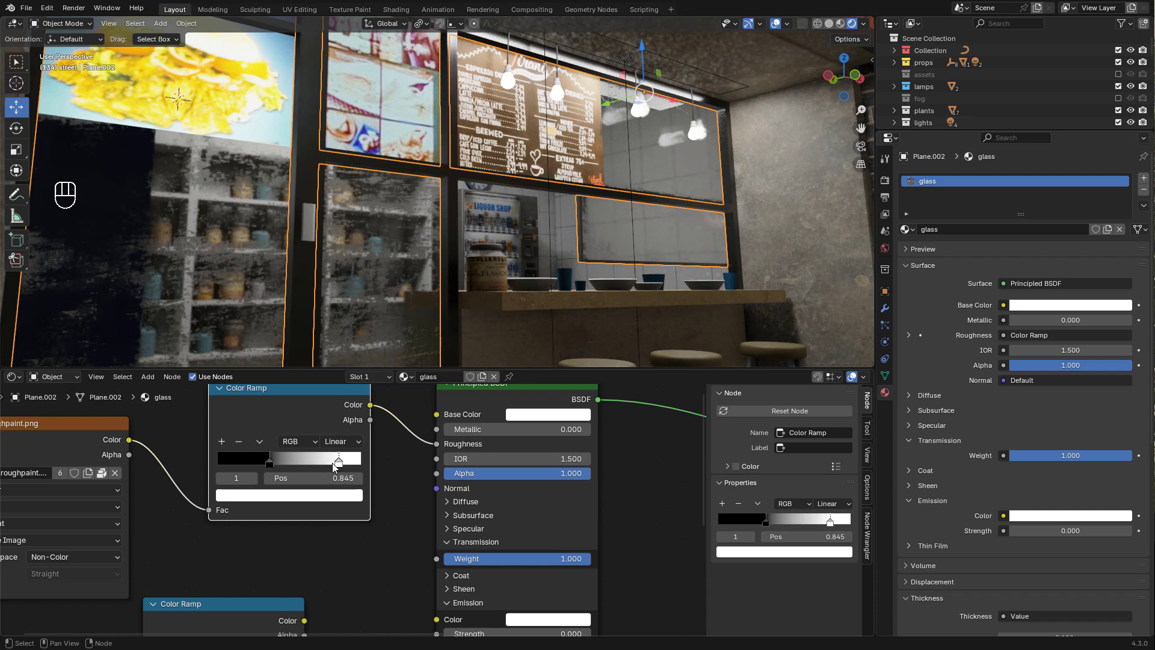
scroll(342, 503, down, 1)
scroll(341, 503, up, 1)
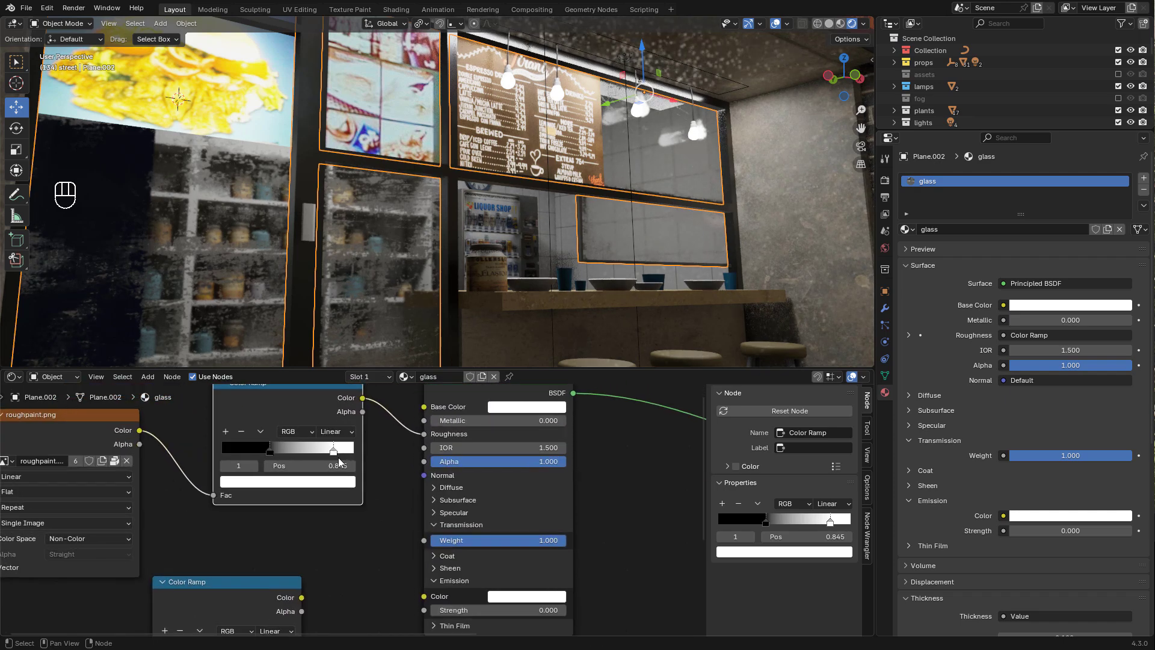
Darken the Color Ramp's white stop to mid grey and lift its black stop to a very dark grey
click(332, 477)
drag(334, 298, 334, 322)
middle_drag(550, 252, 582, 225)
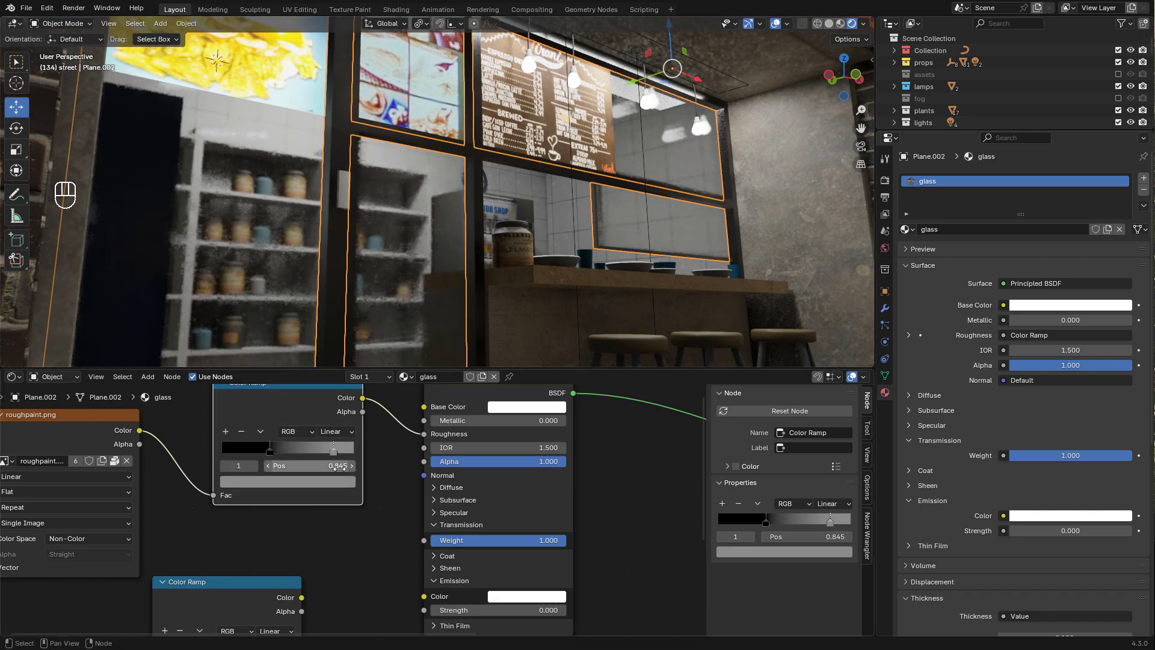
click(271, 452)
click(318, 481)
drag(332, 376, 333, 359)
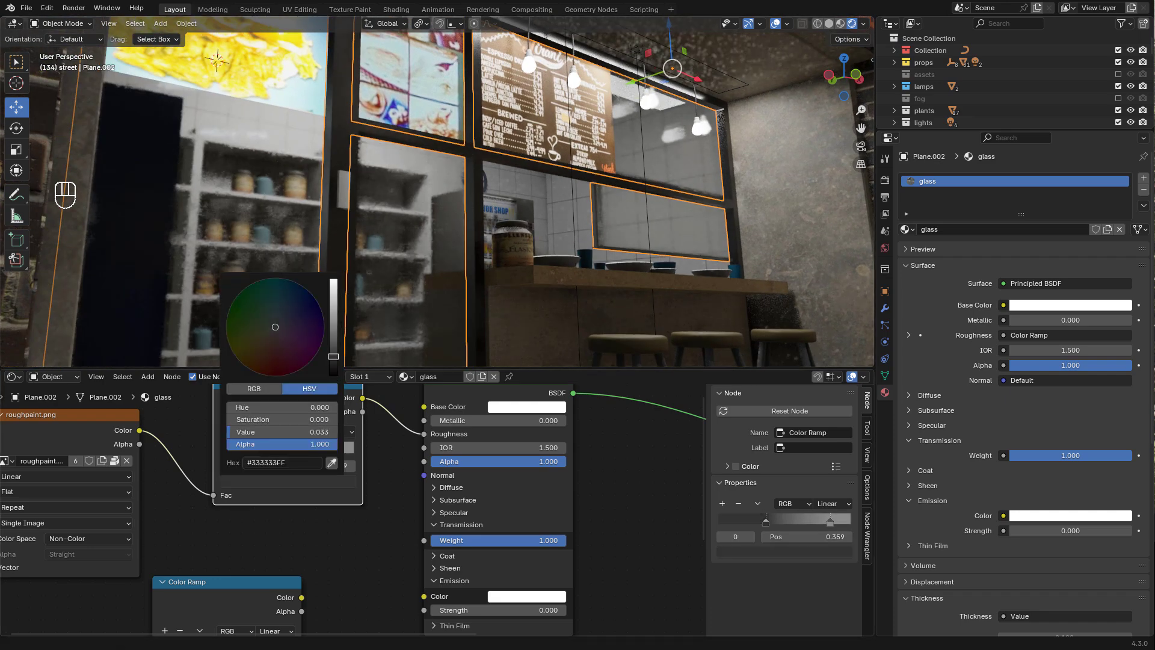
drag(332, 359, 332, 351)
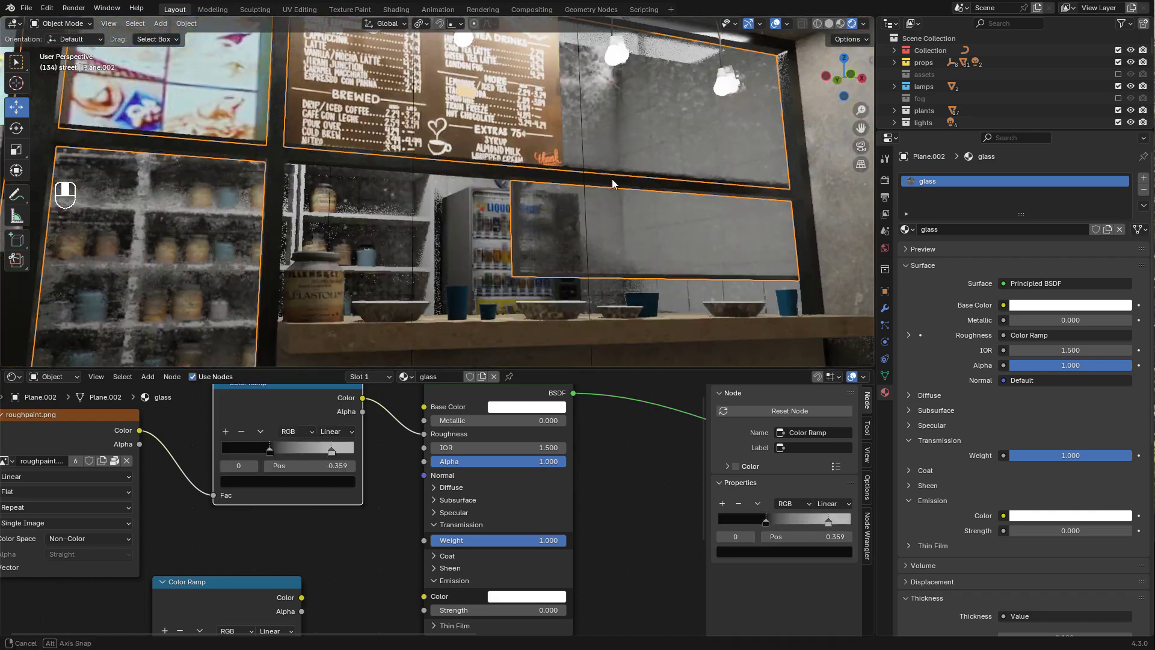
middle_drag(612, 178, 611, 179)
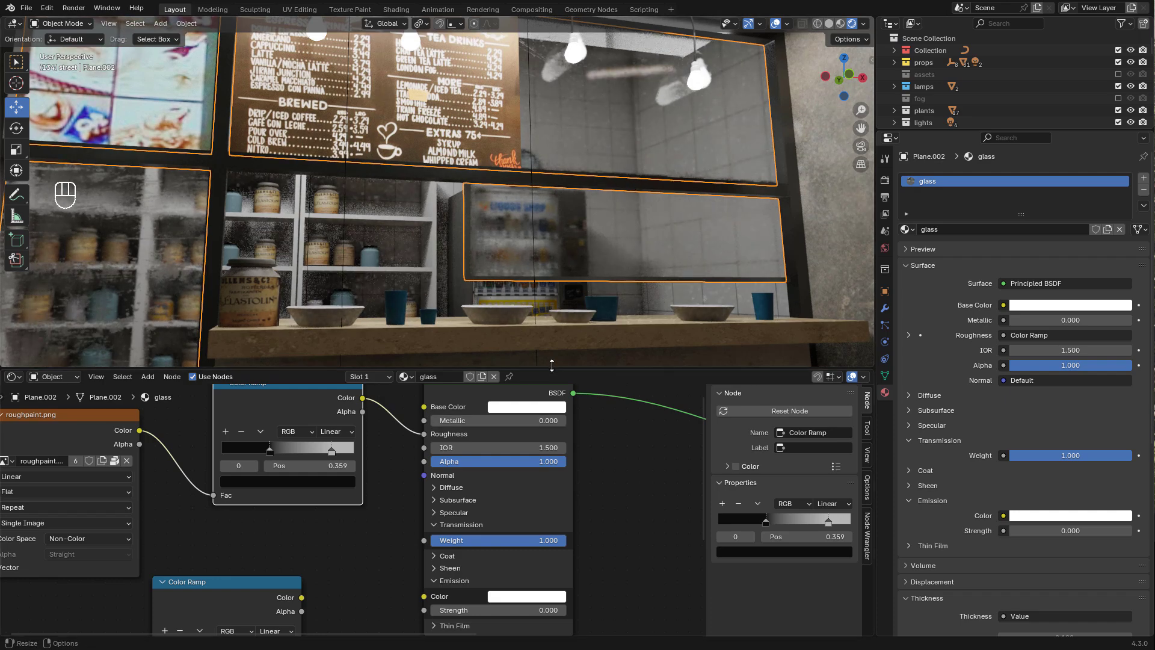
Insert a Mix Shader between the Principled BSDF and the Material Output's Surface
scroll(640, 469, down, 2)
middle_drag(619, 471, 488, 487)
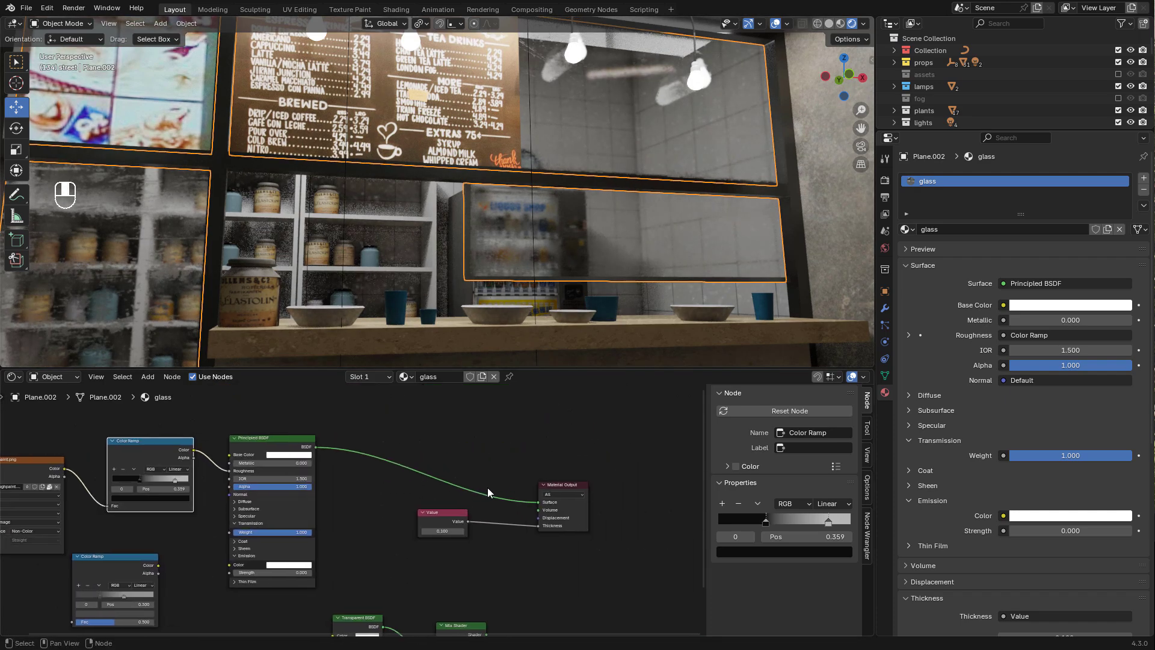
key(shift+a)
click(480, 463)
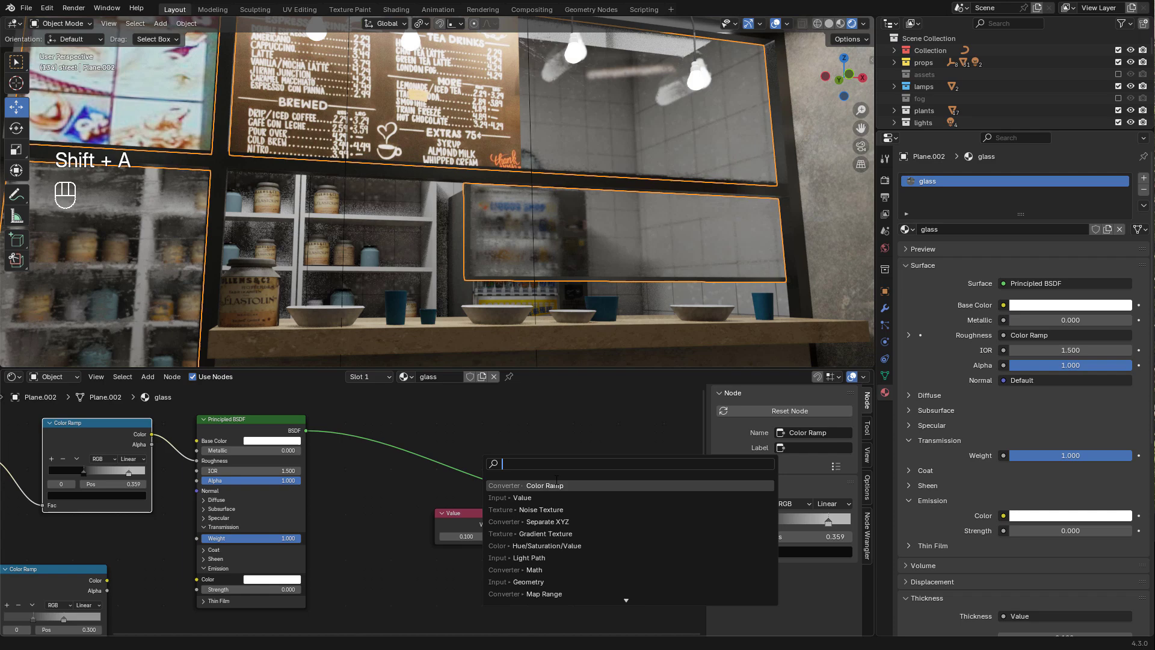
text(mu)
key(BackSpace)
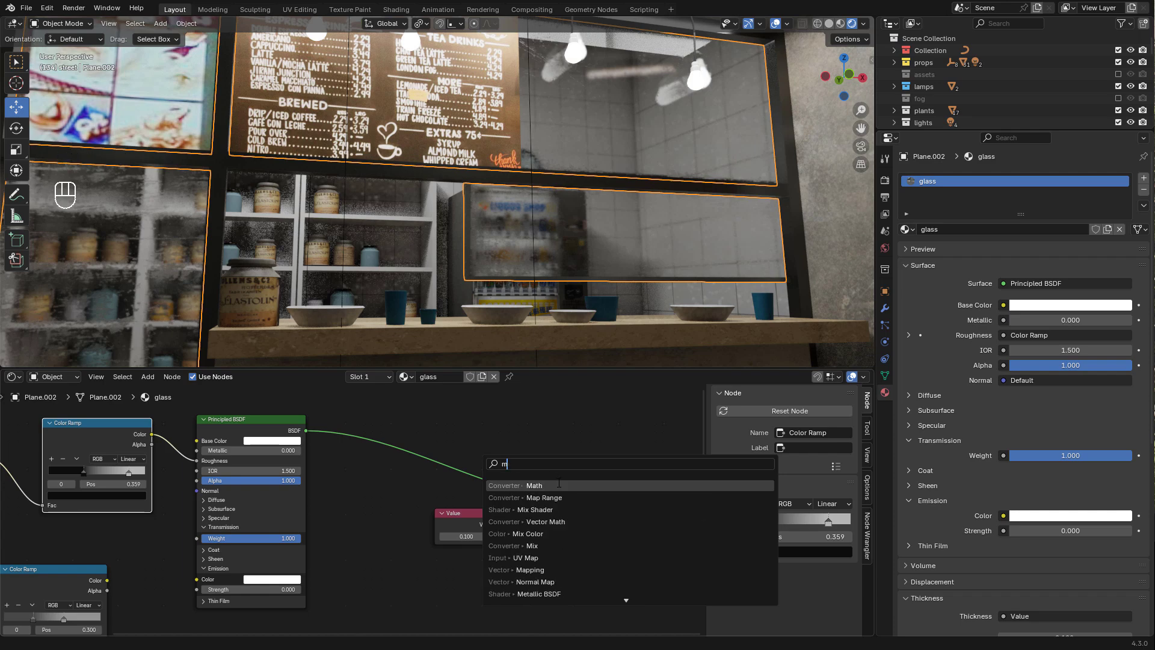
text(i)
click(533, 509)
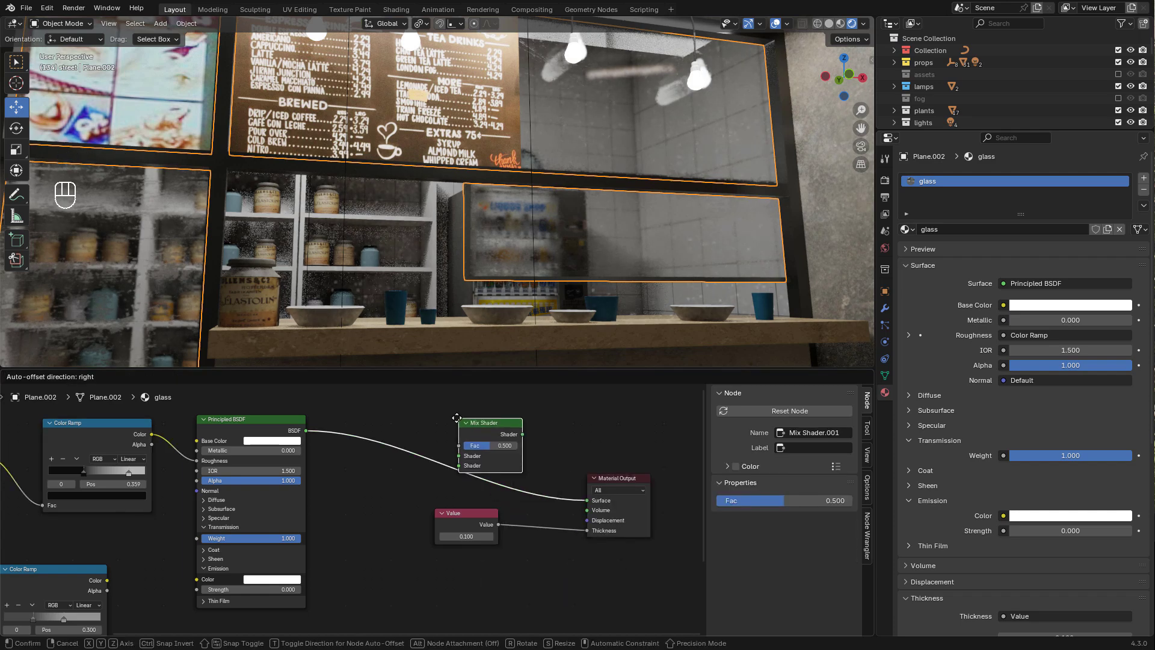
click(460, 431)
Add a Transparent BSDF and connect it to the Mix Shader's second Shader input
key(shift+a)
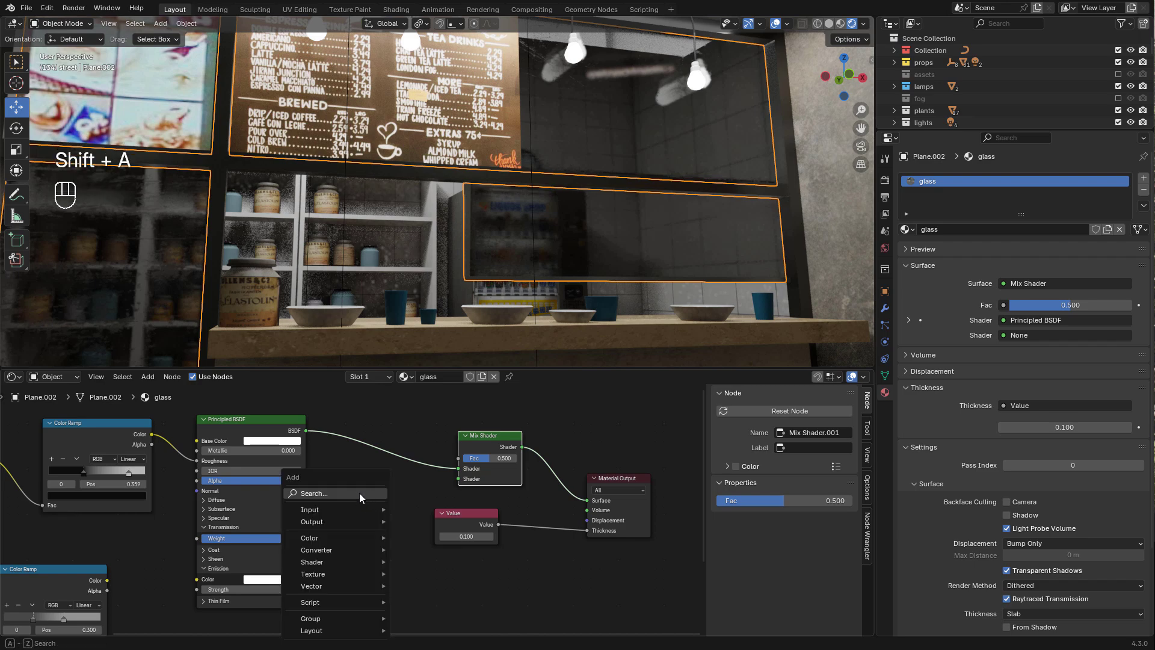
click(359, 493)
text(tra)
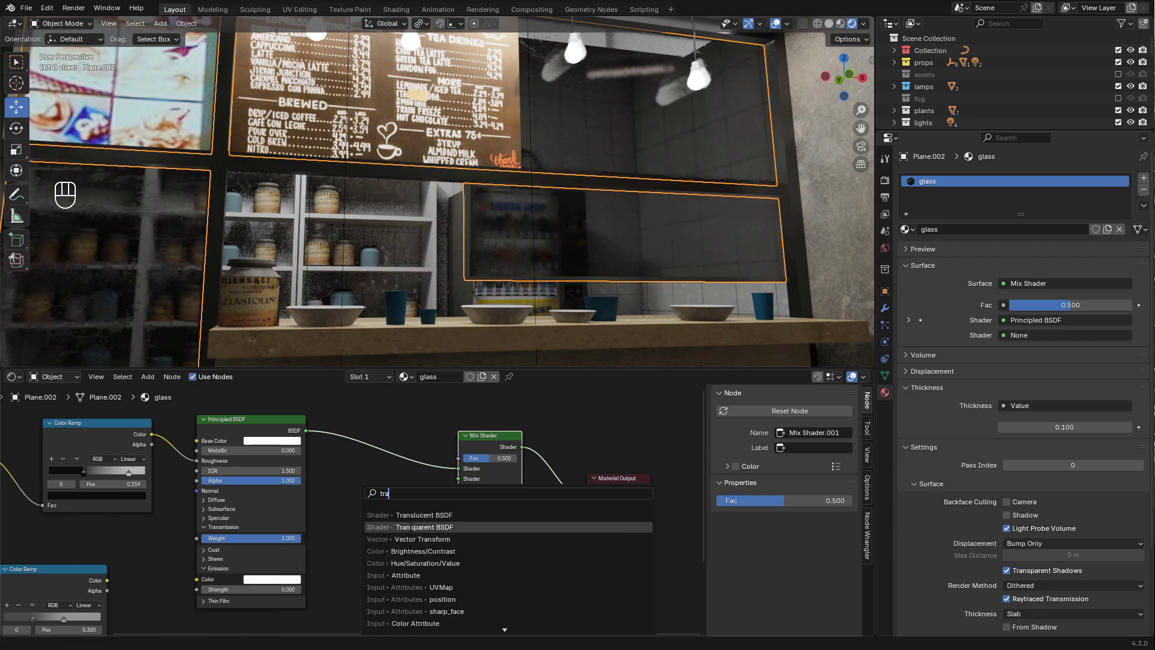
click(372, 528)
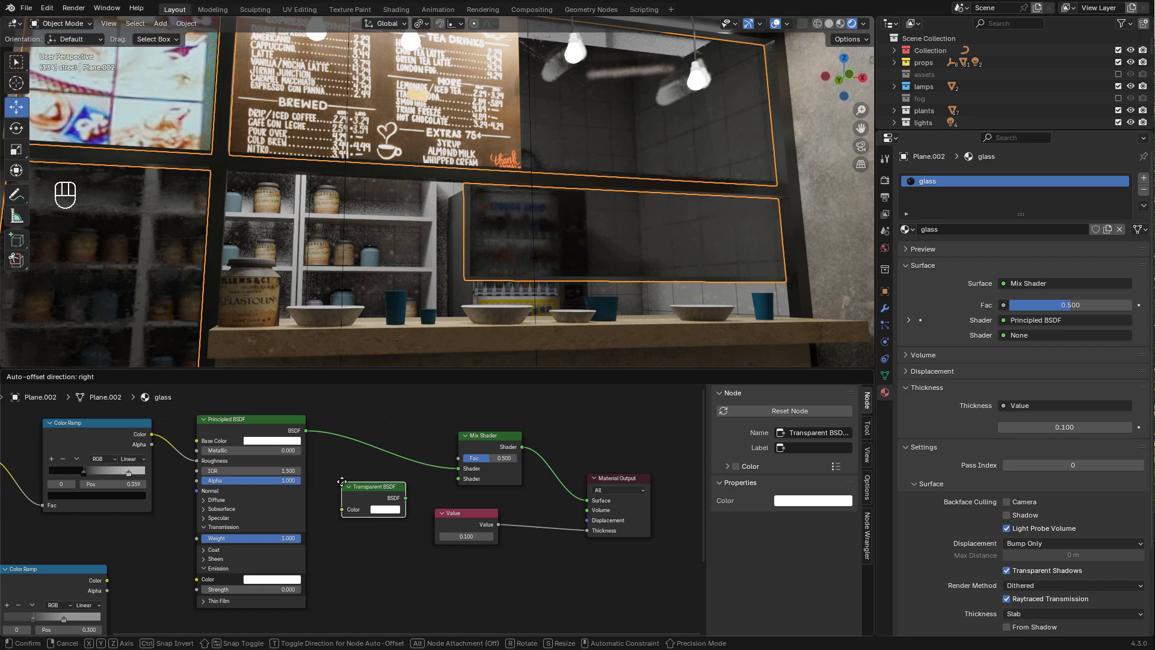
click(305, 461)
drag(404, 497, 453, 481)
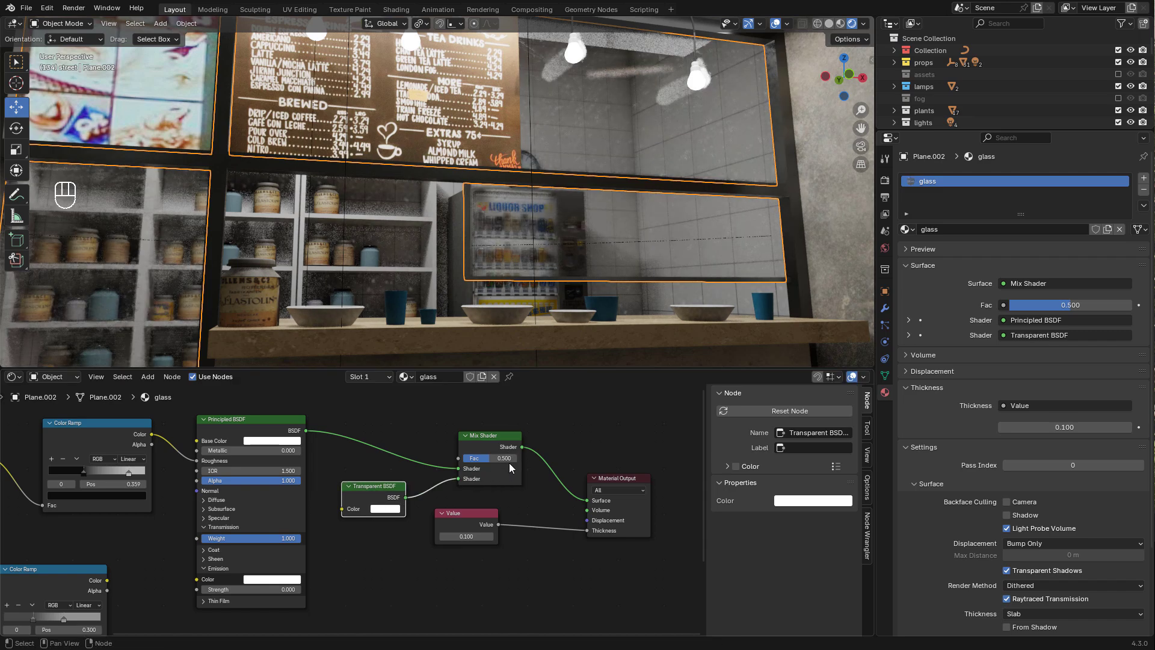
Add a Light Path node and connect its Is Shadow Ray output to the Mix Shader's Fac
middle_drag(455, 430, 544, 486)
key(shift+a)
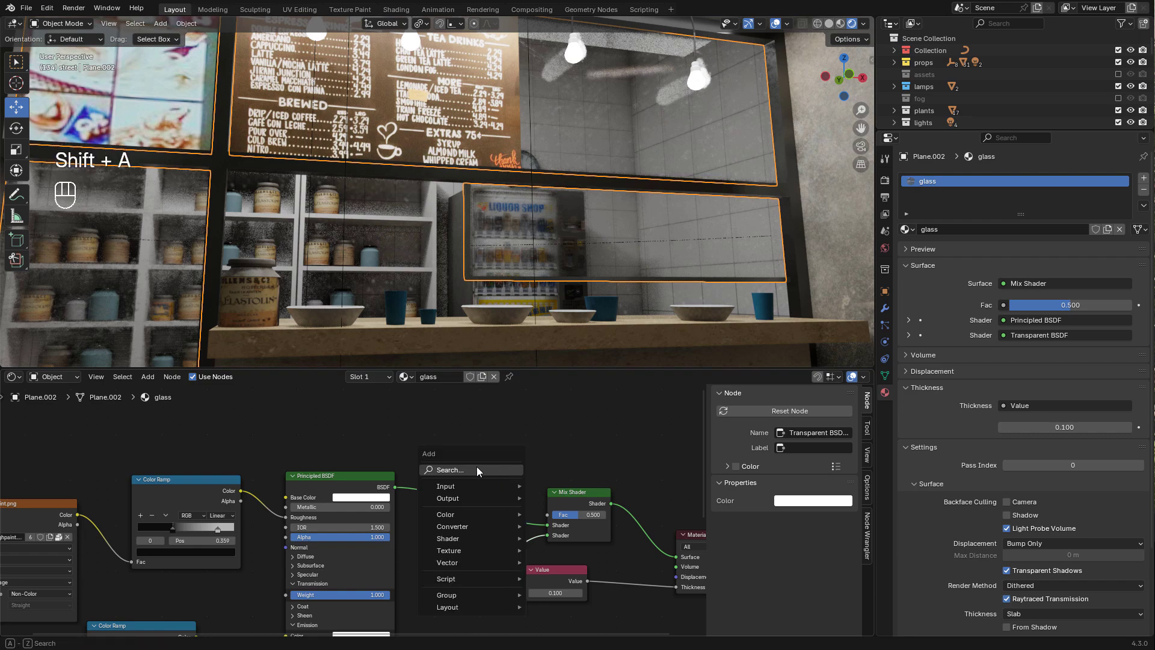
click(476, 467)
text(lig)
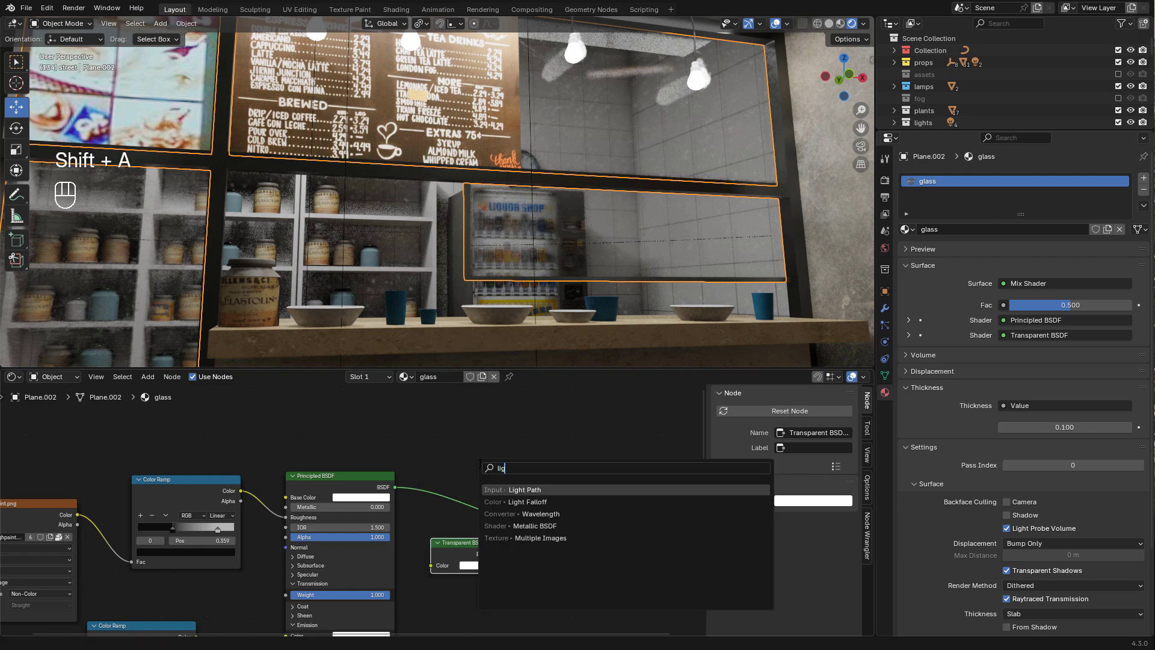
click(510, 490)
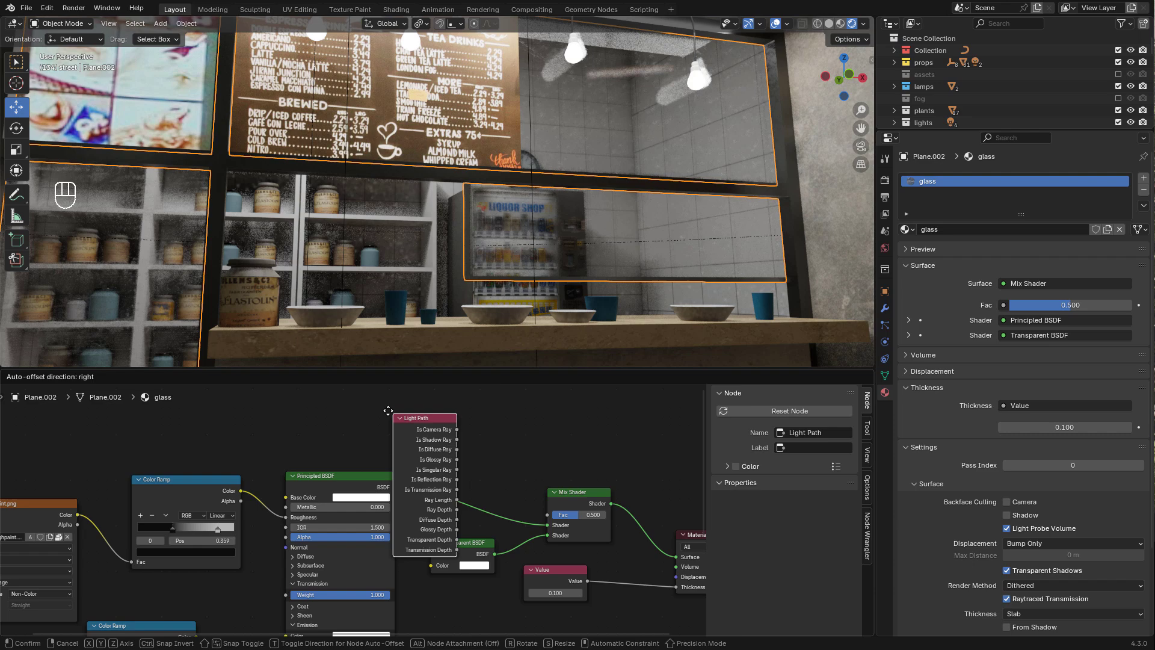
click(475, 478)
middle_drag(521, 465, 537, 451)
drag(424, 404, 422, 413)
middle_drag(504, 473, 508, 468)
drag(562, 496, 566, 611)
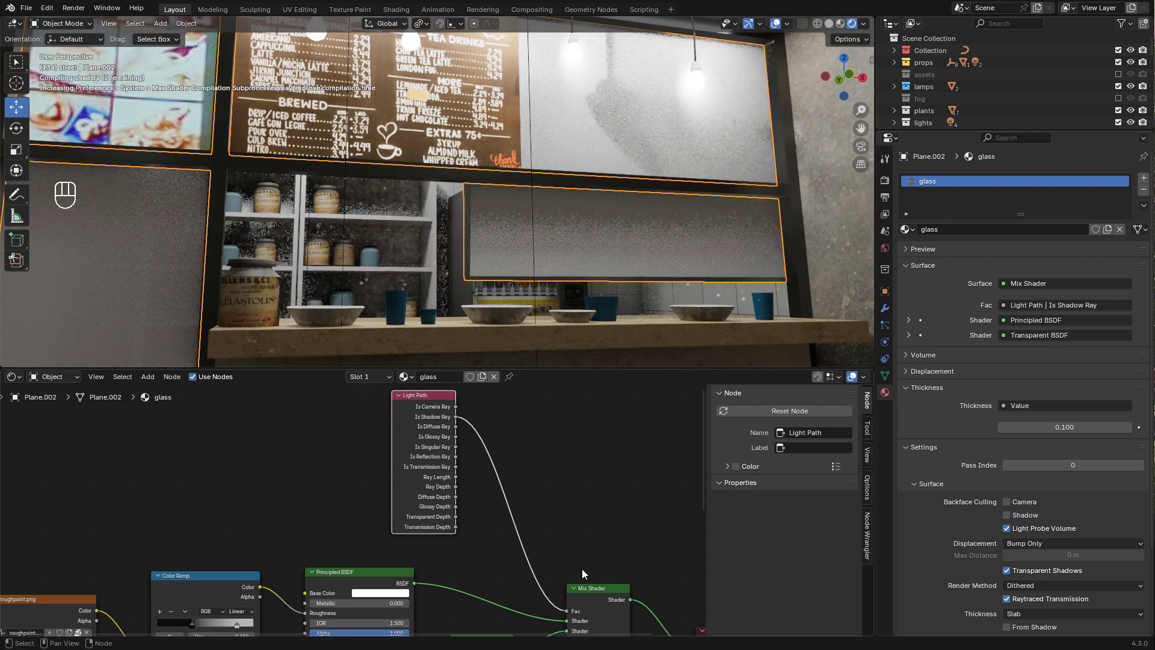
Insert an Add math node between Is Shadow Ray and the Mix Shader's Fac, with its second value set to 0.390
mouse_move(647, 214)
middle_down()
mouse_move(669, 205)
mouse_move(604, 213)
mouse_move(604, 225)
mouse_move(634, 219)
middle_up()
key(shift+a)
click(520, 474)
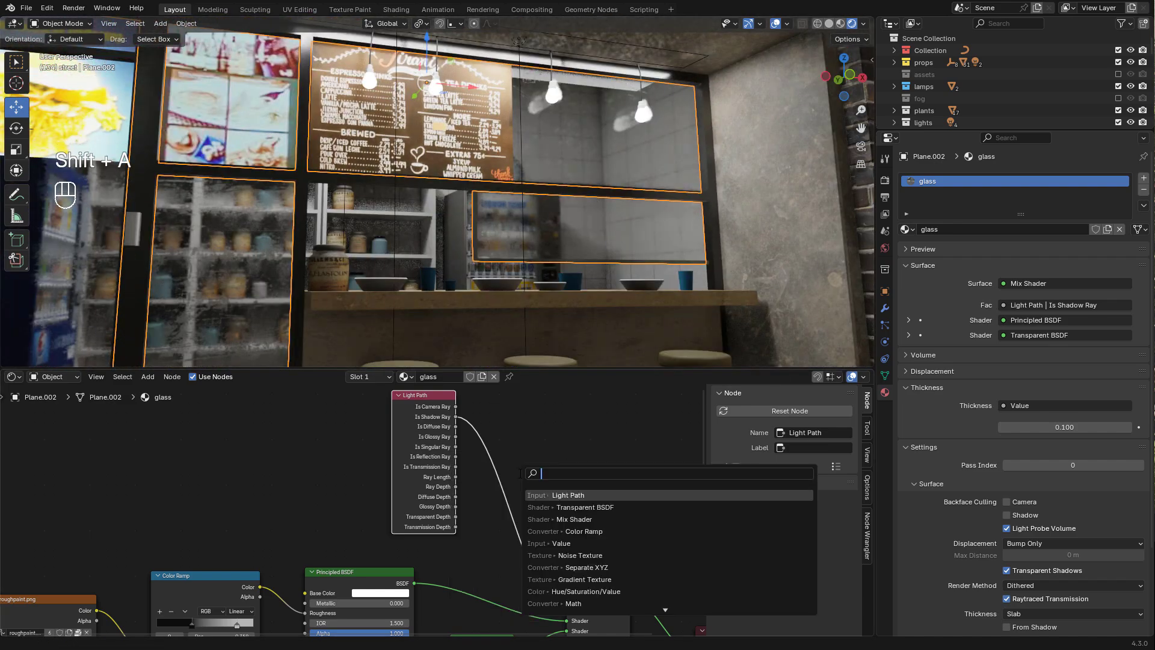
text(add)
key(Return)
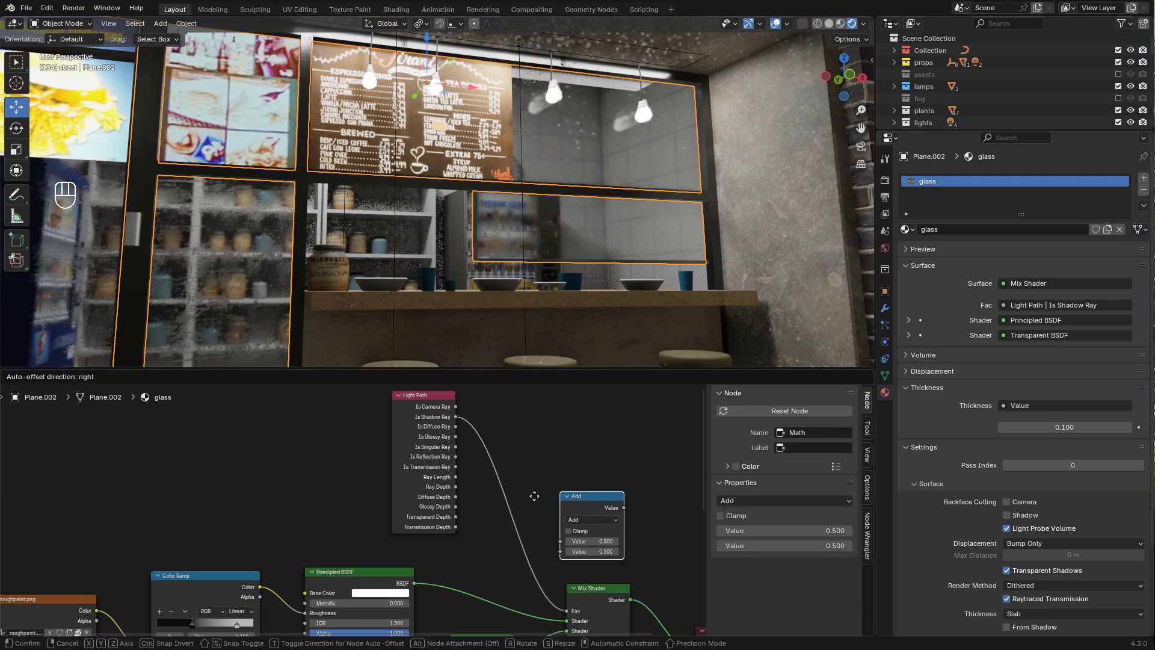
click(485, 485)
scroll(546, 510, up, 2)
middle_drag(547, 511, 532, 486)
scroll(532, 486, up, 2)
mouse_move(537, 528)
shift+mouse_down()
mouse_move(518, 528)
mouse_move(559, 529)
mouse_move(515, 528)
mouse_move(525, 528)
shift+mouse_up()
Select the glowing CADILLAC'S sign above the shop and open its text for editing
scroll(541, 199, down, 8)
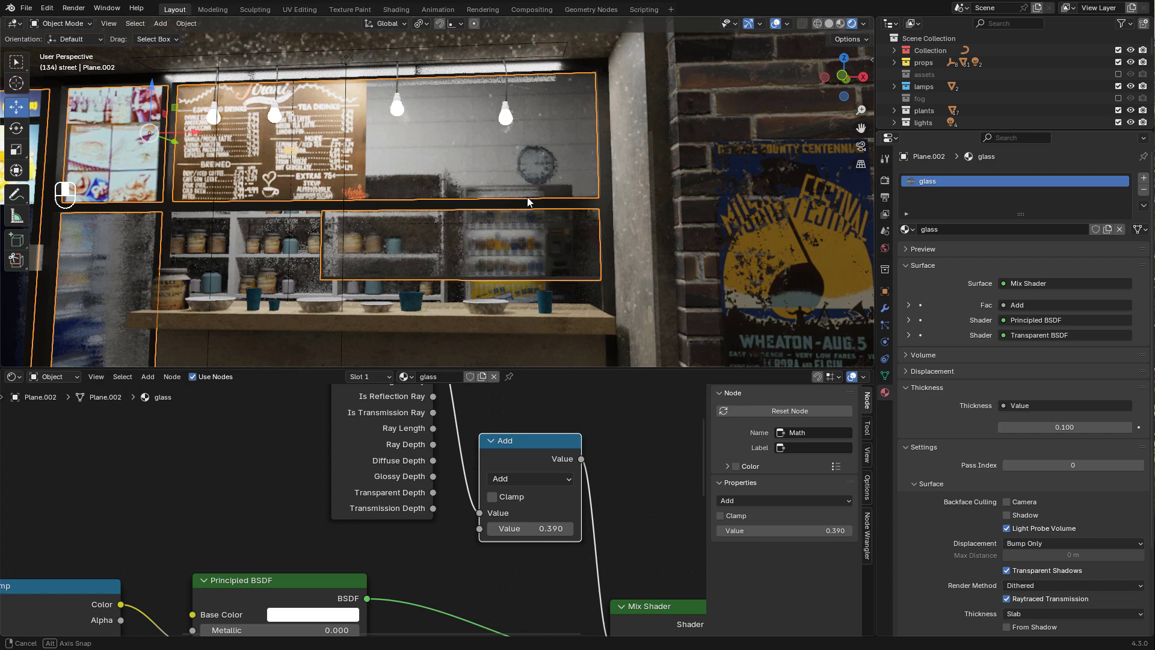
click(472, 107)
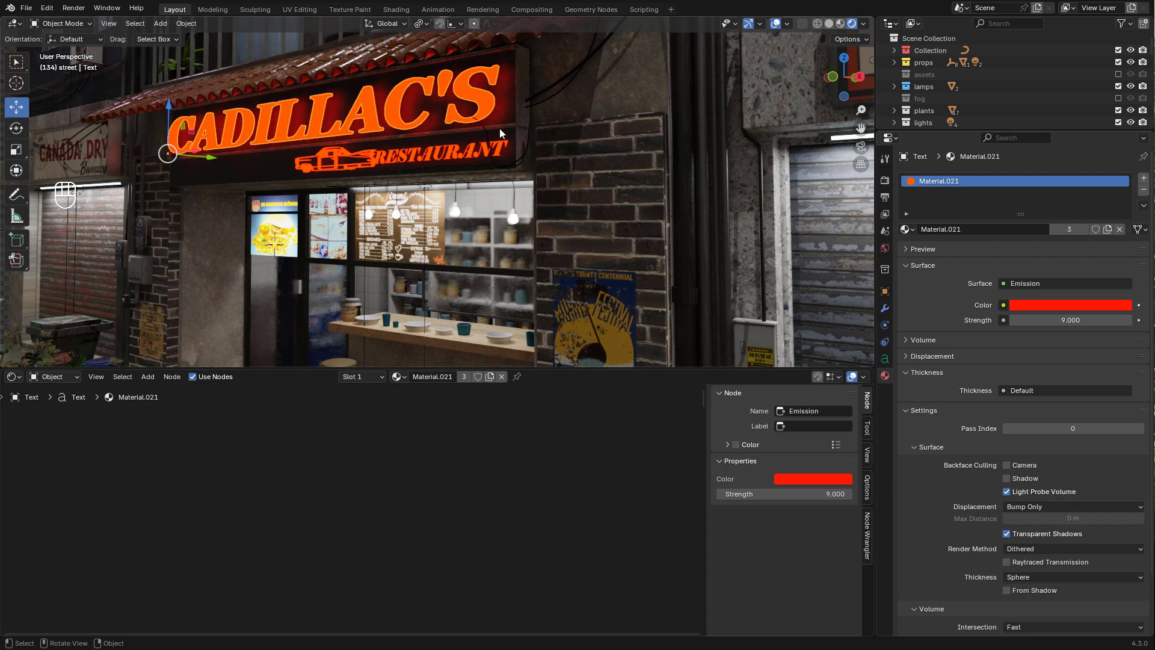
key(Tab)
scroll(509, 131, up, 4)
Try shortening the sign text to CAD, with a trial entry of hhhh removed again
key(BackSpace)
key(BackSpace)
key(BackSpace)
key(BackSpace)
key(BackSpace)
key(BackSpace)
key(BackSpace)
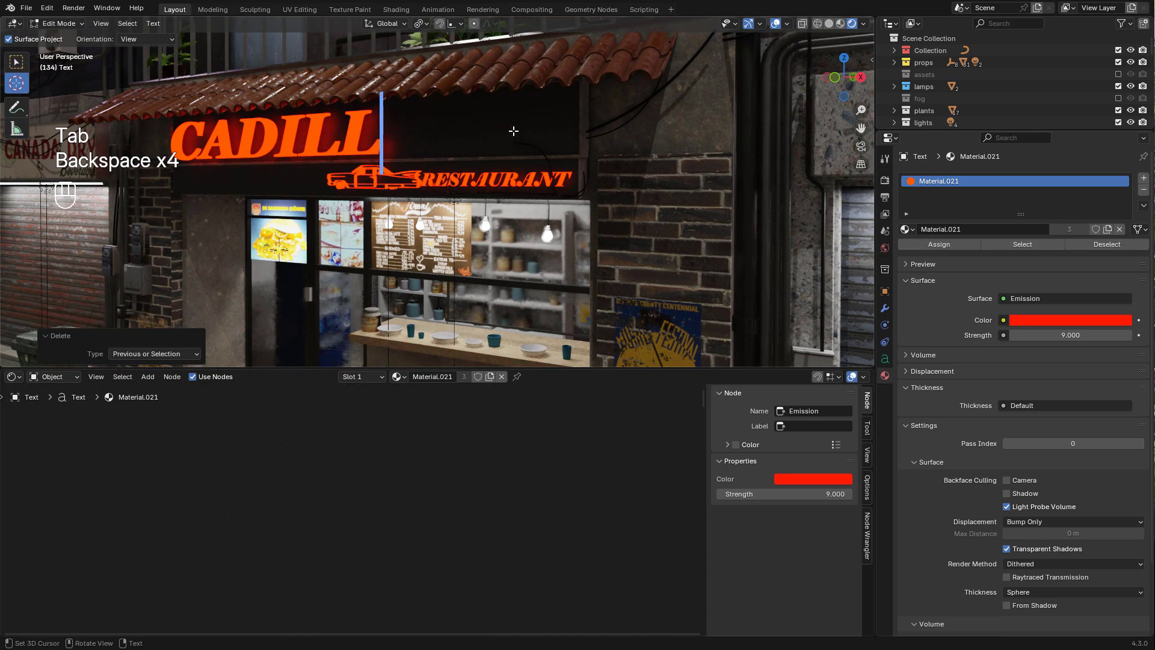
text(hhhh)
key(BackSpace)
key(BackSpace)
key(BackSpace)
key(BackSpace)
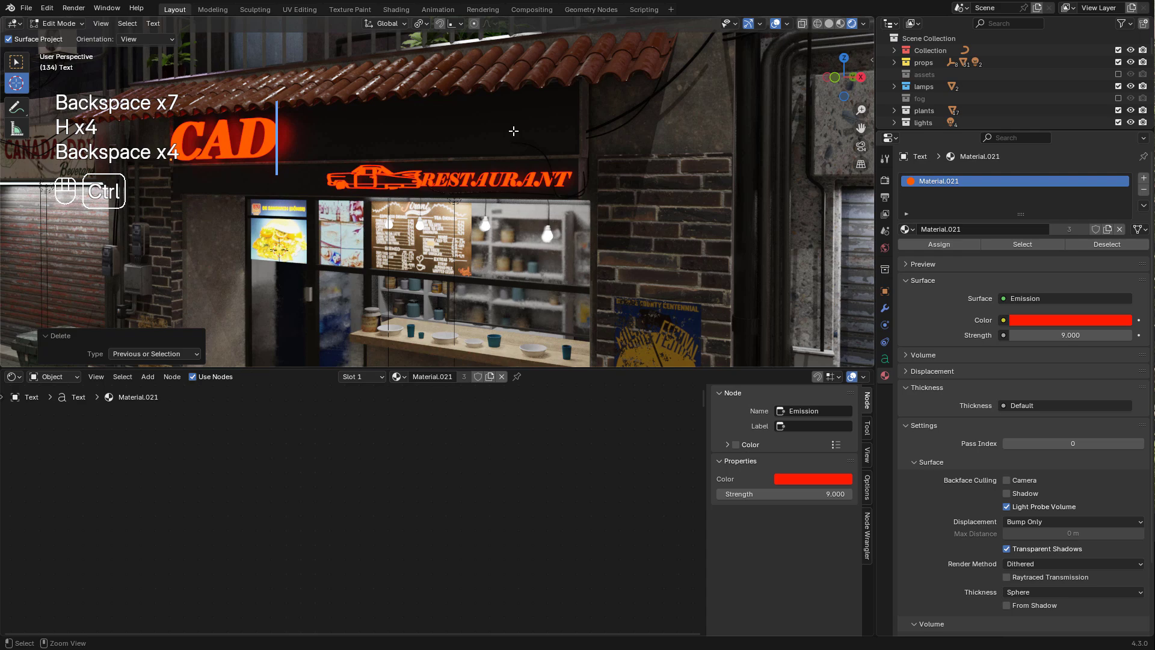
Undo all trial edits to the sign text
key(ctrl+z)
key(ctrl+z)
key(ctrl+z)
key(ctrl+z)
key(ctrl+z)
key(ctrl+z)
key(ctrl+z)
key(ctrl+z)
key(ctrl+z)
key(ctrl+z)
key(ctrl+z)
key(ctrl+z)
key(ctrl+z)
key(ctrl+z)
key(ctrl+z)
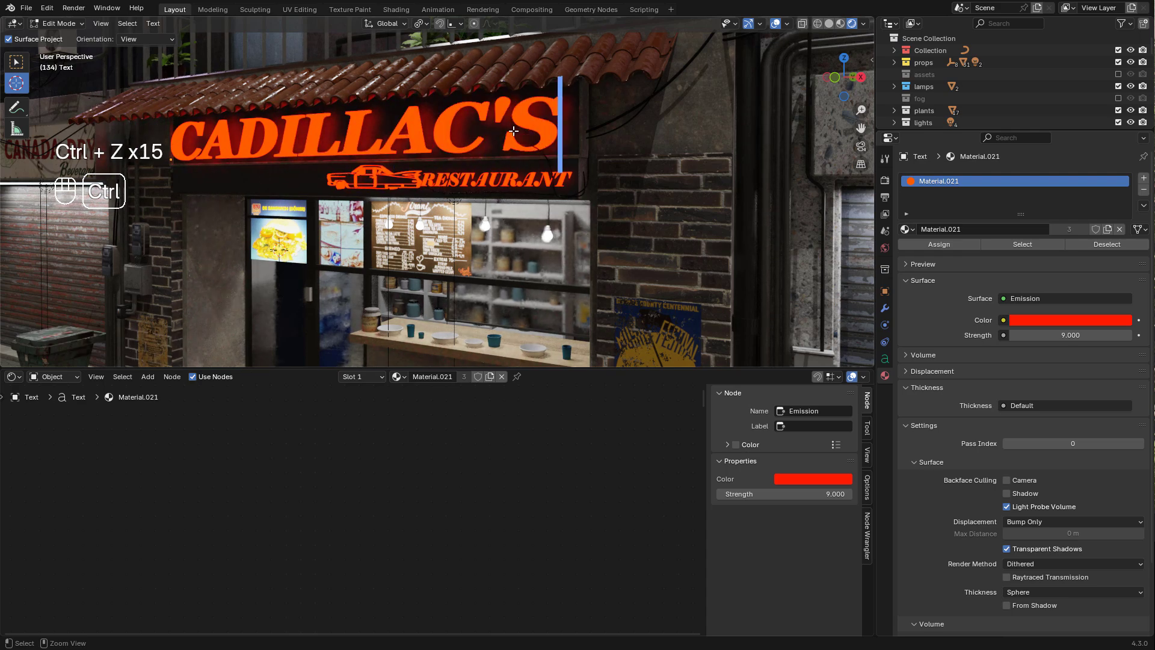
Leave text editing and examine the Emission node's colour and strength in the sign's material
key(Tab)
scroll(572, 449, down, 7)
middle_drag(587, 434, 581, 435)
middle_drag(456, 506, 549, 452)
scroll(502, 472, up, 9)
scroll(397, 543, up, 1)
drag(355, 535, 368, 535)
right_click(368, 536)
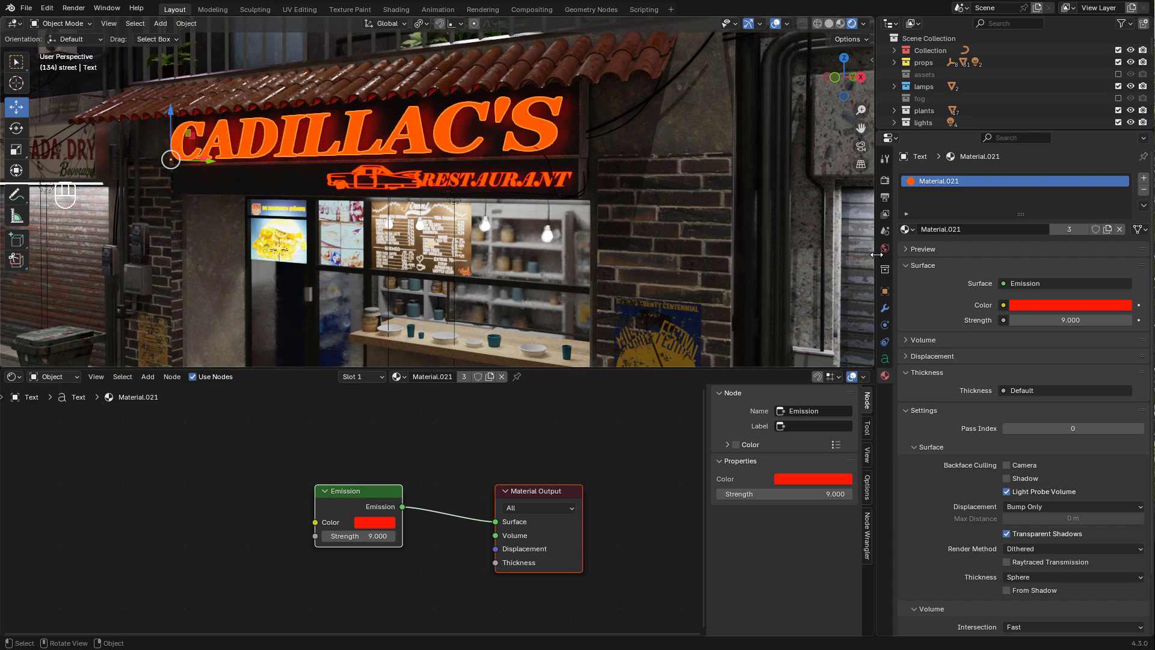
Show the sign's text geometry and font settings and examine its extruded letters from the side
click(885, 360)
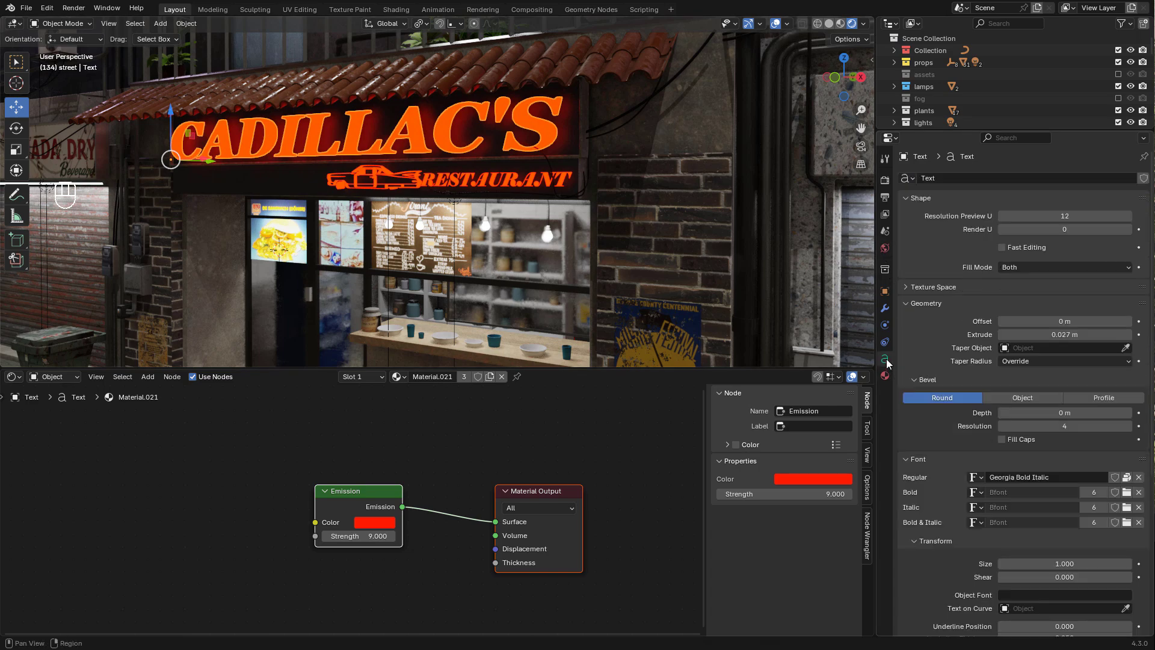
middle_drag(451, 195, 394, 175)
mouse_move(394, 174)
shift+middle_down()
mouse_move(444, 169)
mouse_move(434, 161)
shift+middle_up()
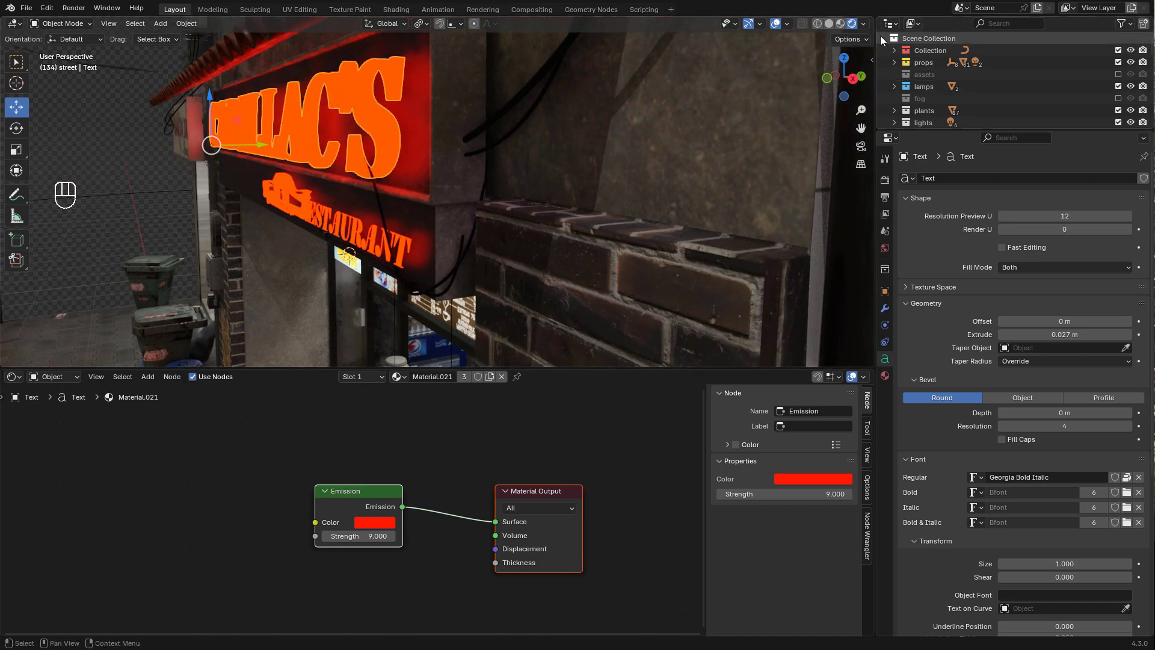
Try small changes to the sign text's extrusion and bevel depth in solid shading, and return to rendered shading
click(829, 24)
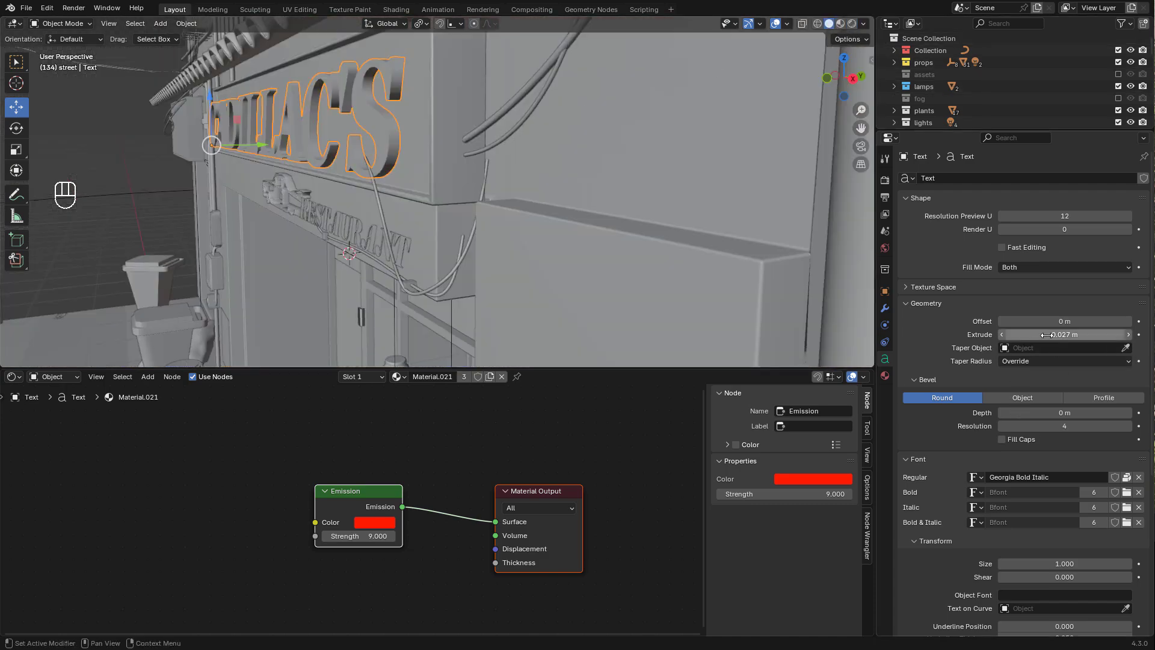
mouse_move(1045, 335)
mouse_down()
mouse_move(1082, 335)
mouse_move(1041, 335)
mouse_up()
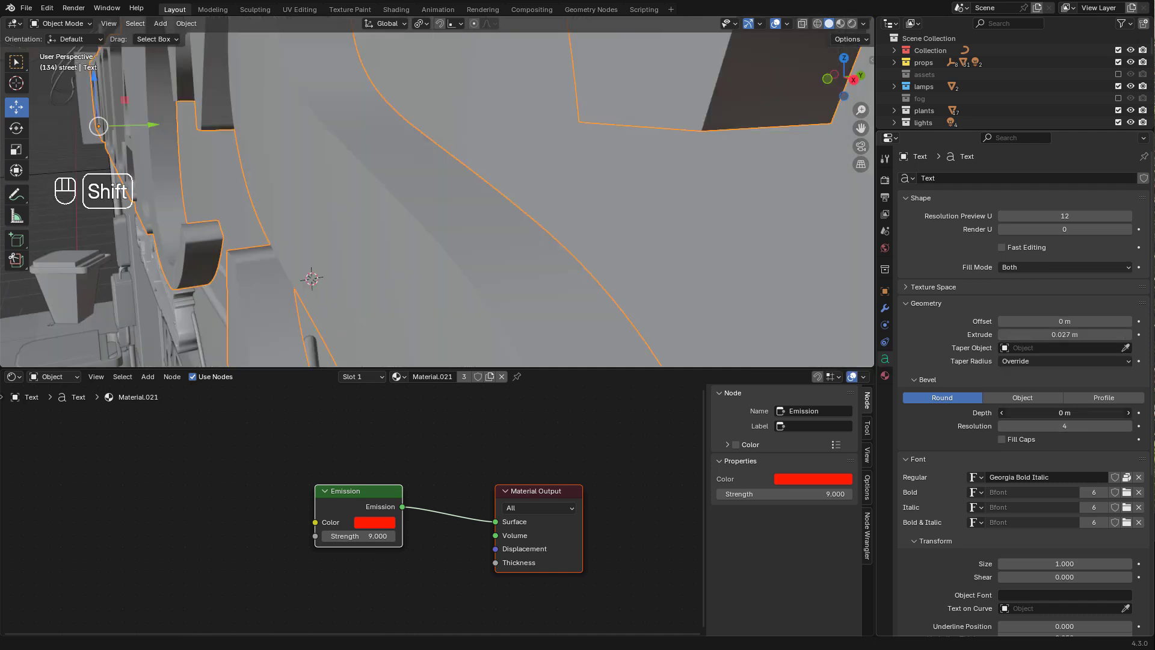
shift+drag(1064, 413, 1070, 413)
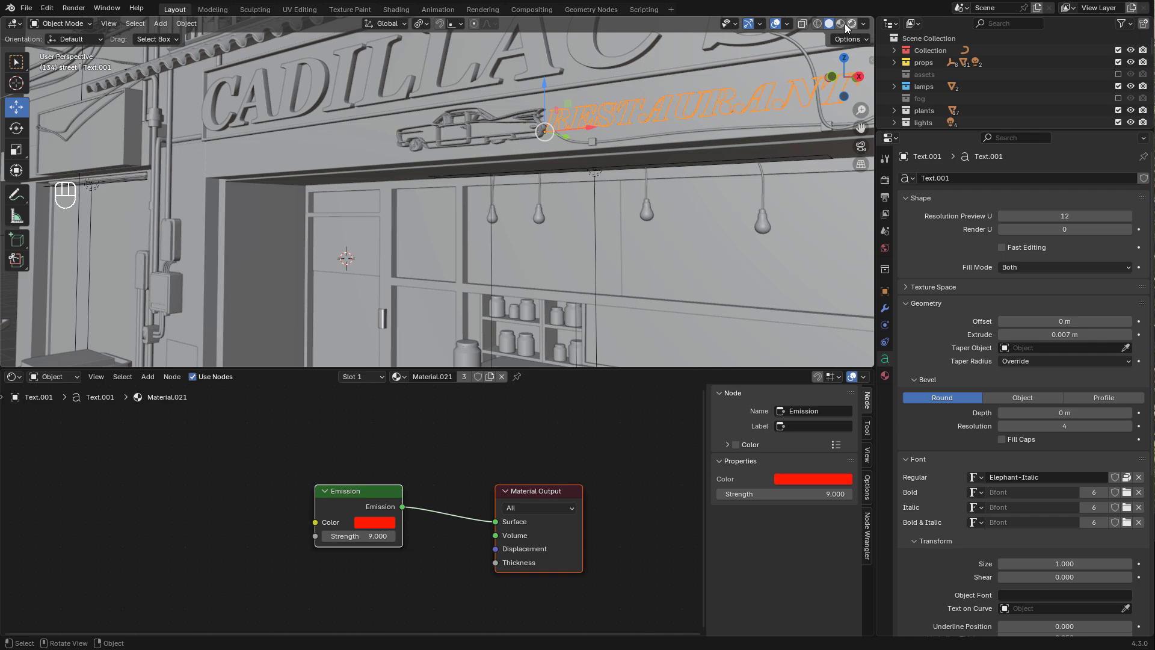
click(851, 24)
scroll(692, 160, up, 3)
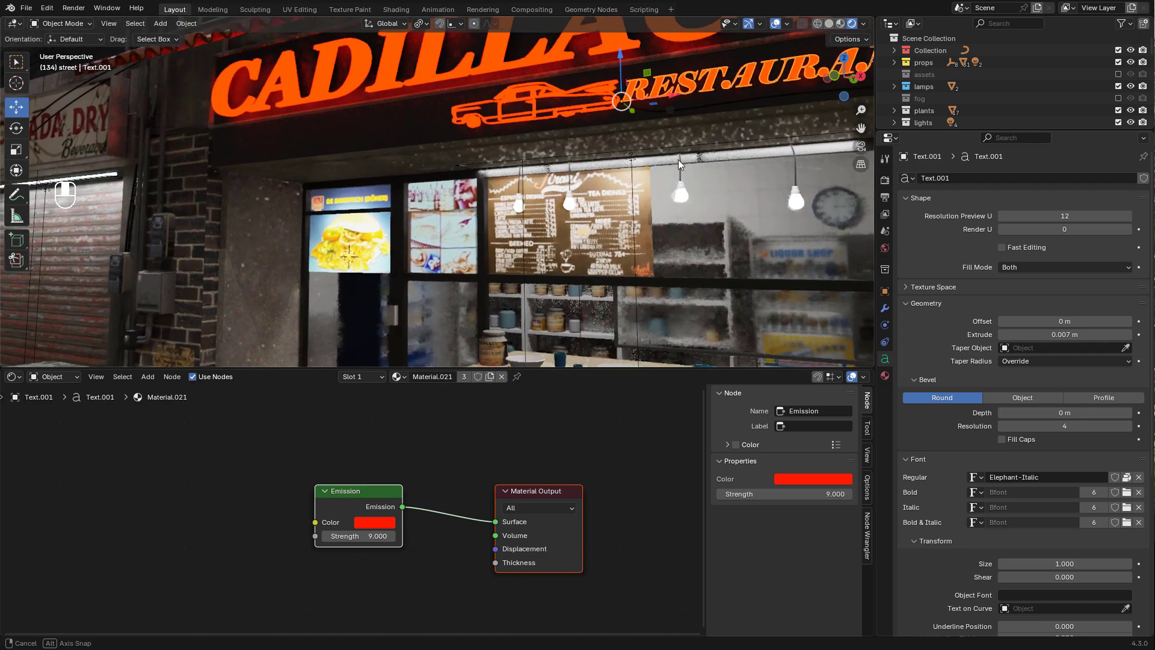
Unplug the menu3.png texture from the lit menu board's emission colour and reconnect it
click(363, 244)
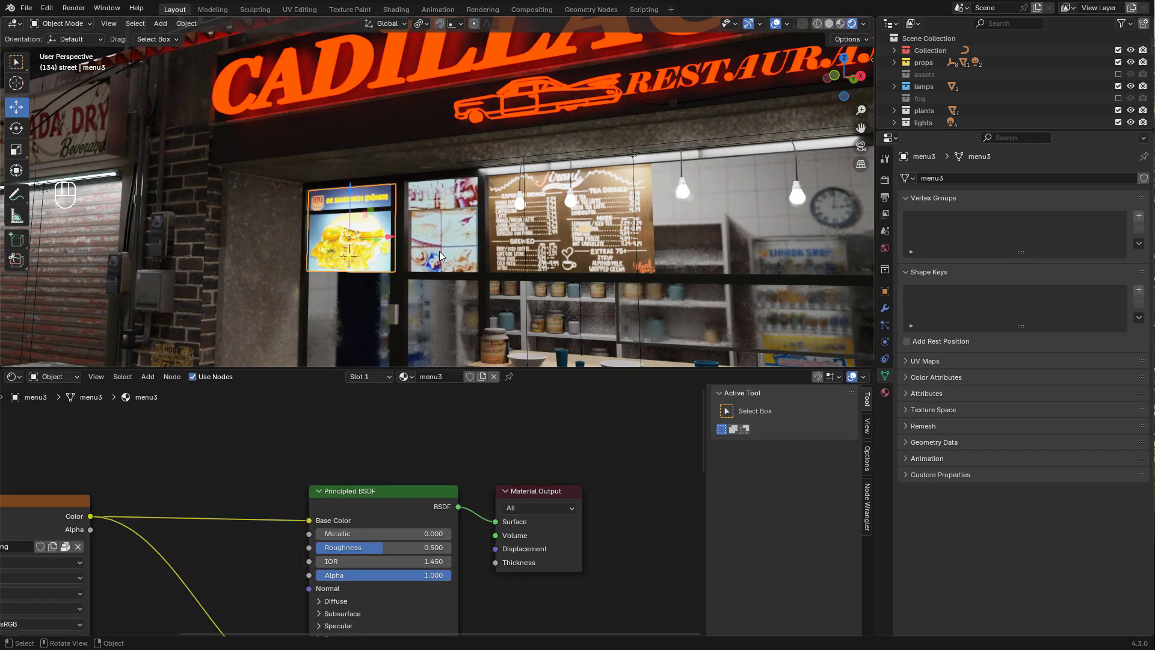
scroll(388, 271, up, 2)
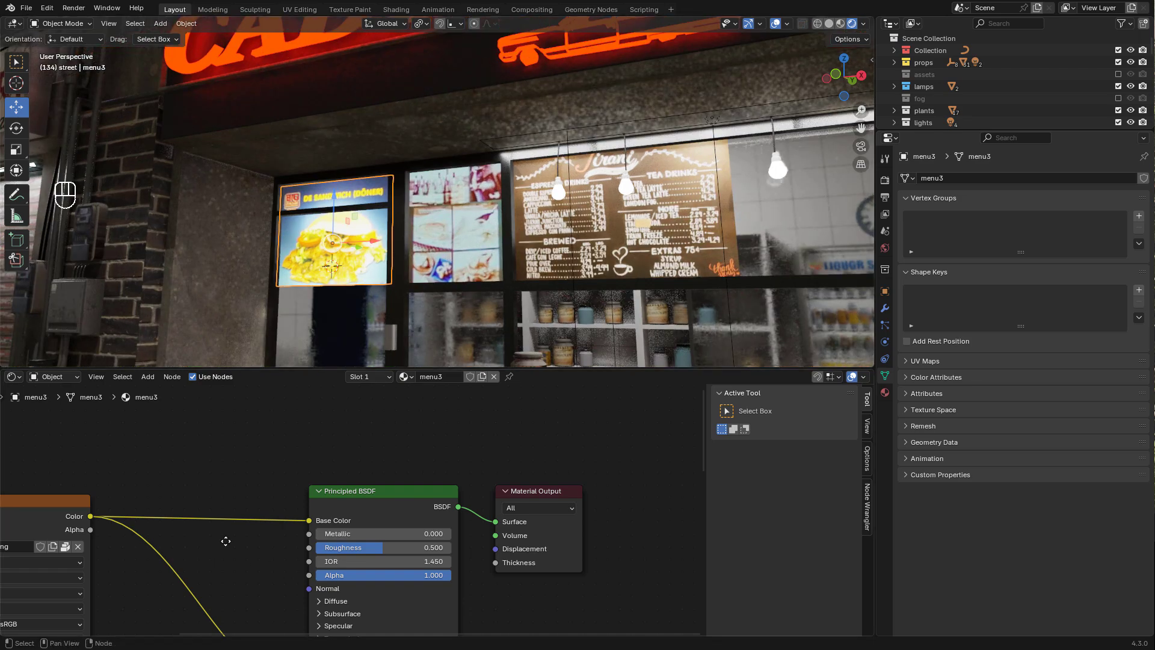
middle_drag(226, 541, 481, 468)
scroll(327, 451, down, 1)
drag(327, 451, 278, 445)
drag(523, 586, 416, 492)
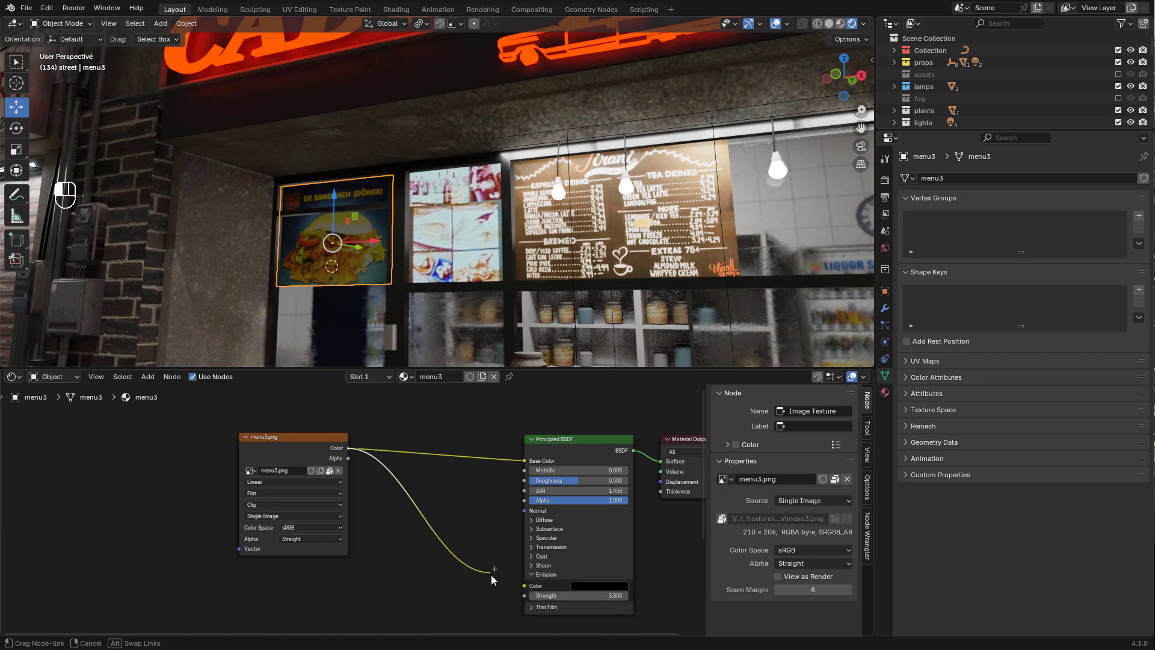
drag(520, 577, 625, 595)
Select the wet street plane and disconnect the Color Ramp from the roughness of its Principled BSDF
scroll(575, 269, down, 10)
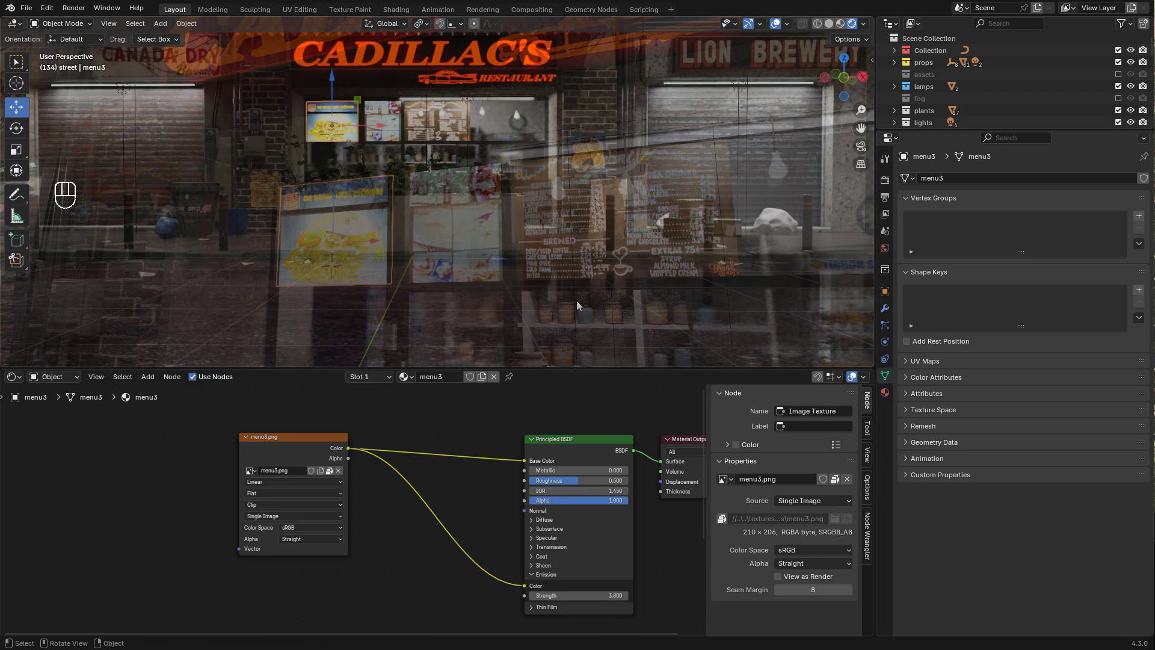
click(577, 301)
middle_drag(673, 260, 684, 179)
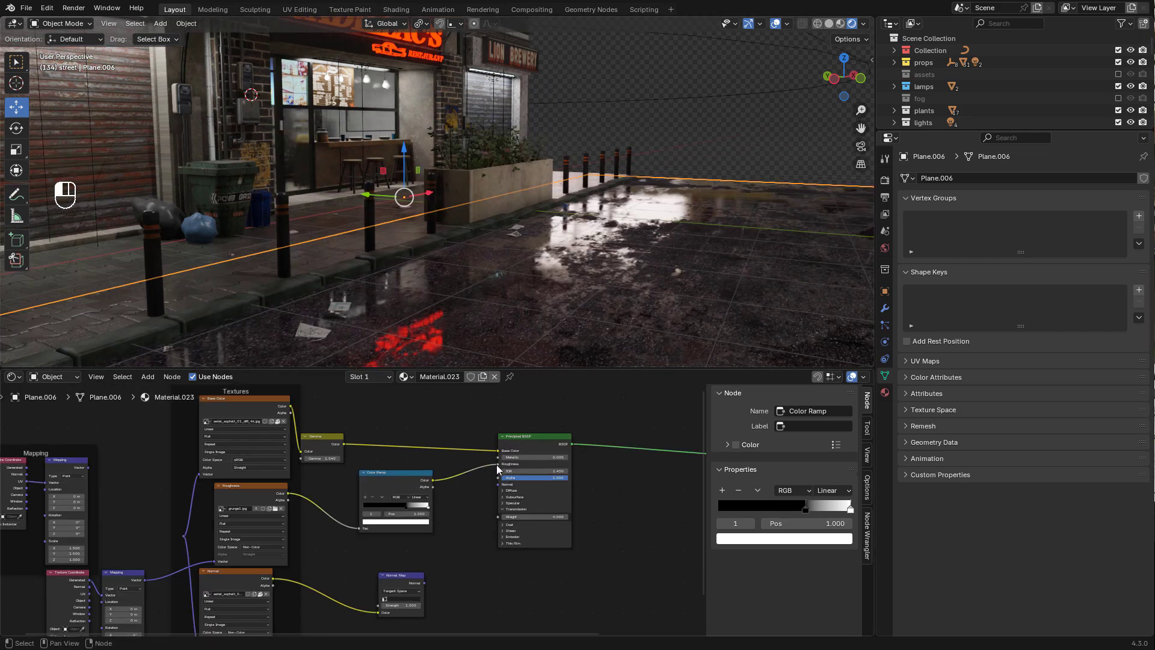
drag(496, 464, 431, 474)
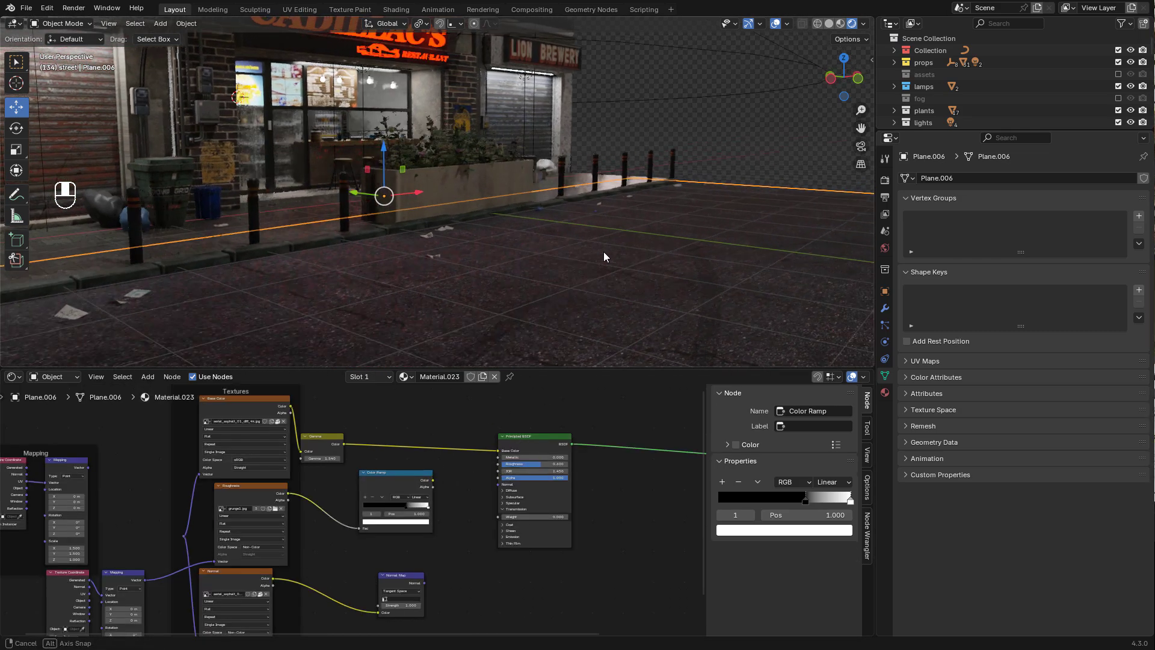
Check the image choices of the street's roughness texture and feed grunge1.jpg directly into the Principled BSDF roughness
scroll(385, 487, up, 3)
click(177, 520)
click(124, 521)
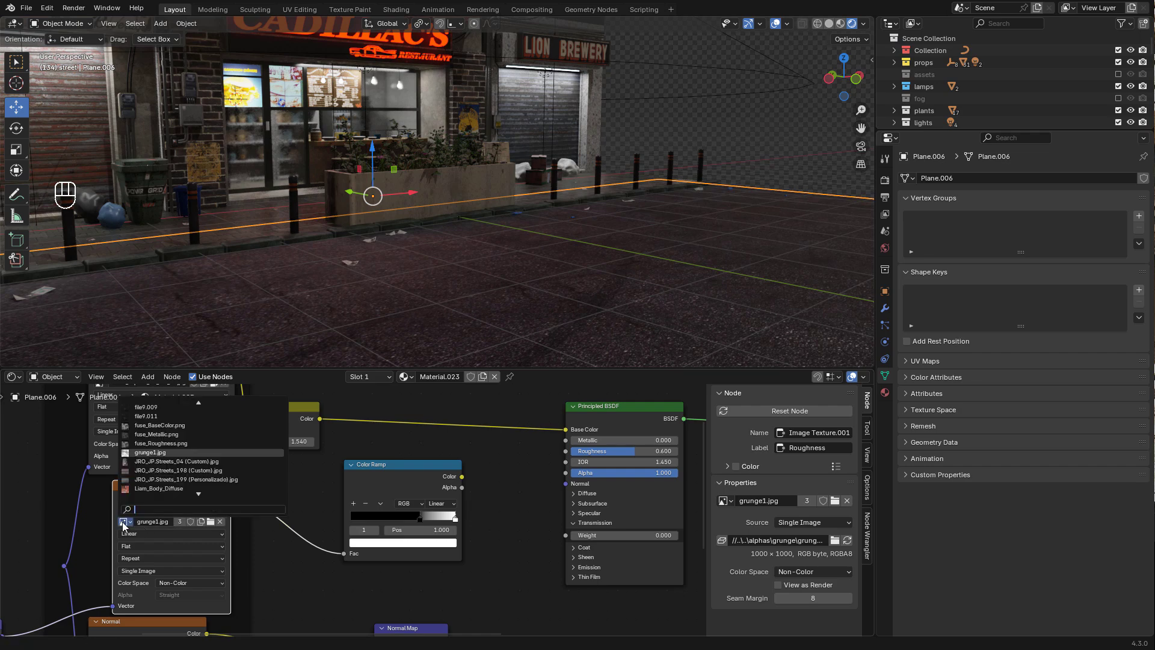
mouse_move(147, 452)
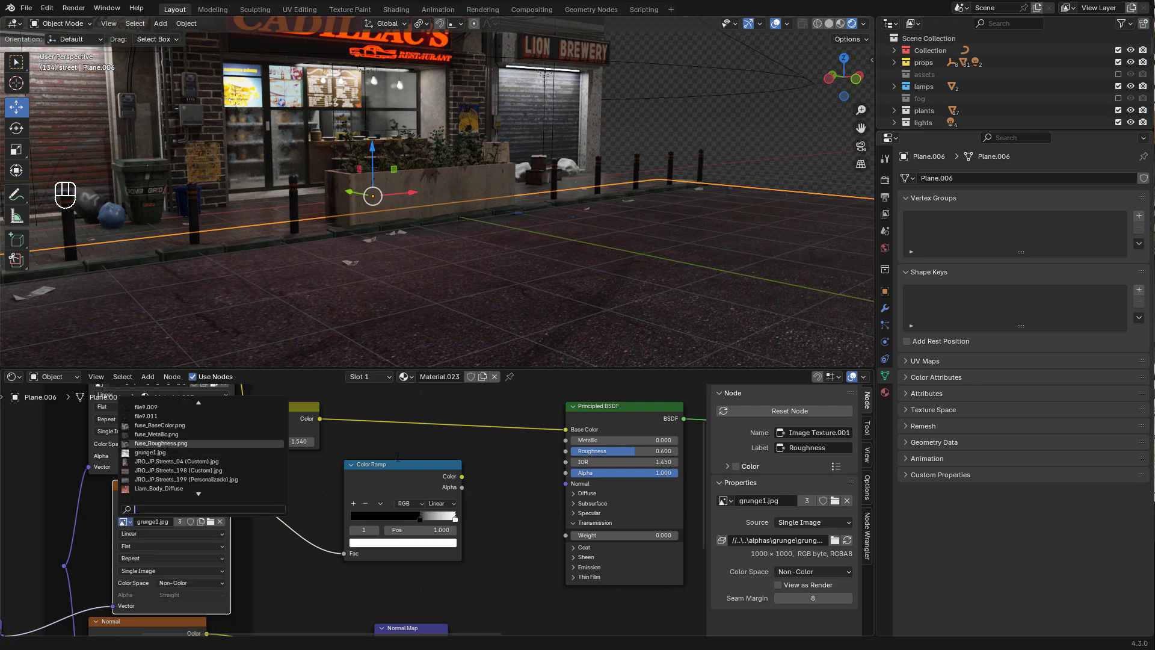
click(245, 523)
drag(231, 498, 560, 452)
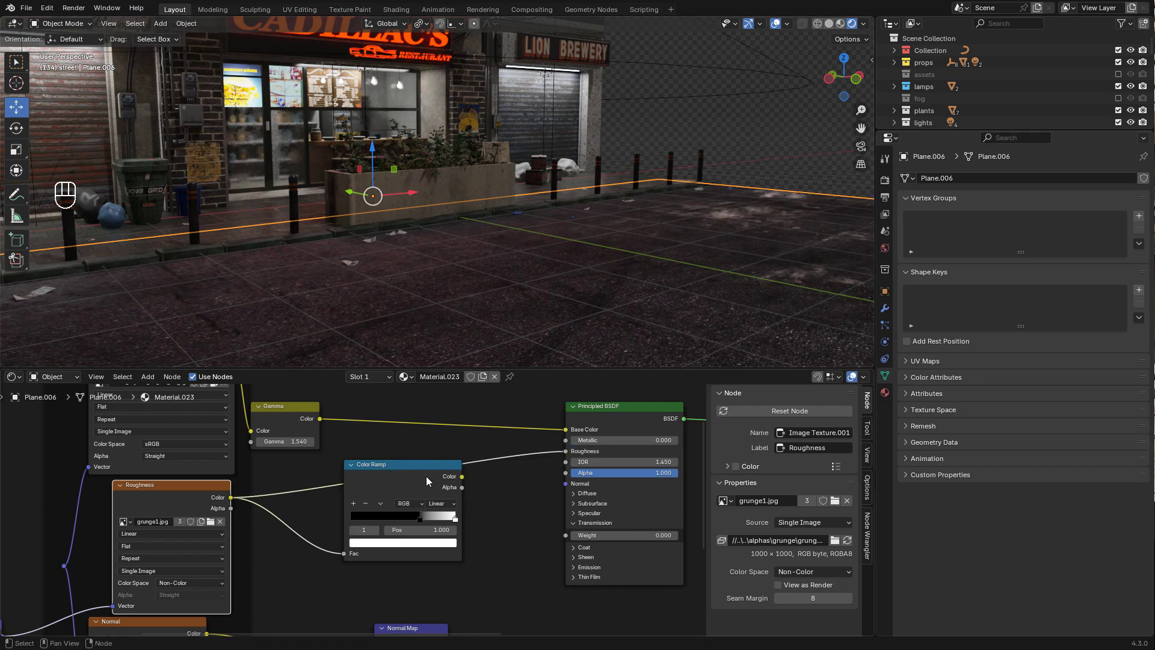
Shift the Color Ramp slightly upward and reconnect its colour output to the street material's roughness
mouse_move(426, 475)
mouse_down()
mouse_move(441, 502)
mouse_move(410, 462)
mouse_move(429, 452)
mouse_up()
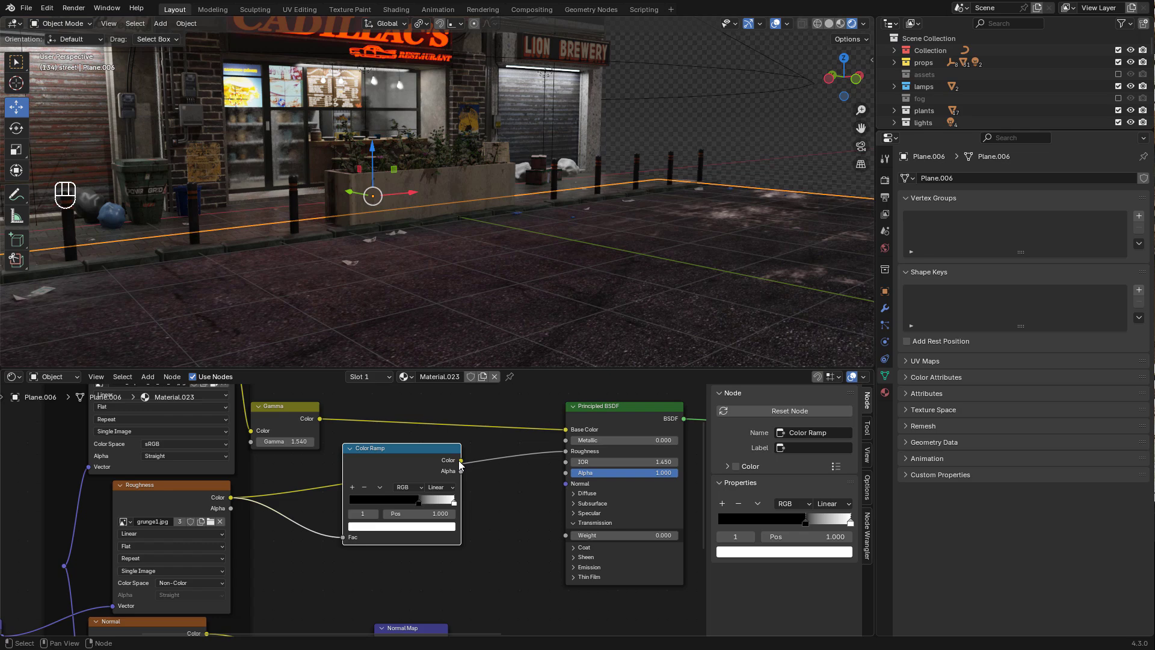
drag(563, 452, 563, 450)
middle_drag(687, 306, 719, 295)
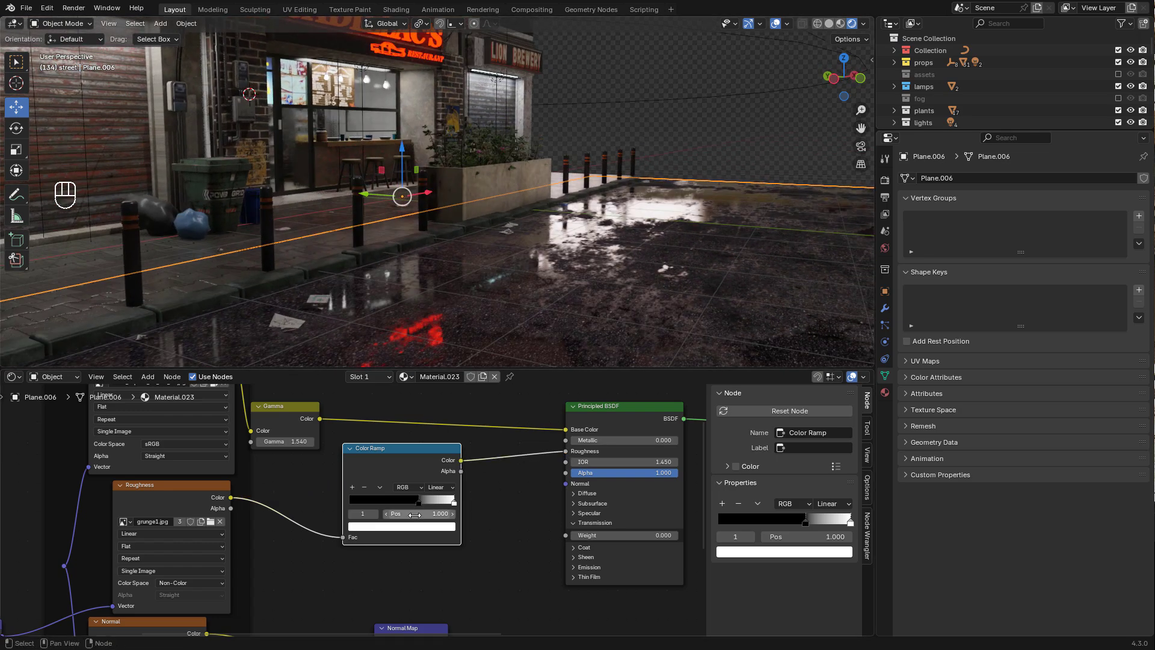
Try Ease, Constant and B-Spline interpolation on the street's roughness Color Ramp and restore Linear
mouse_move(417, 503)
mouse_down()
mouse_move(384, 501)
mouse_move(435, 503)
mouse_up()
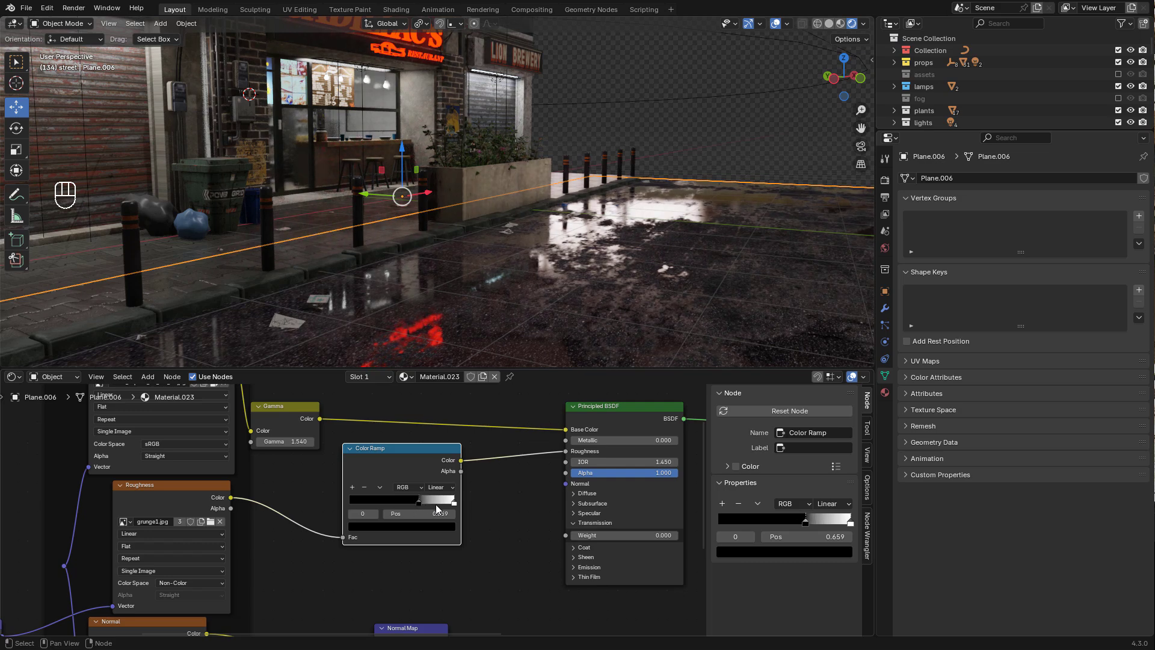
click(443, 488)
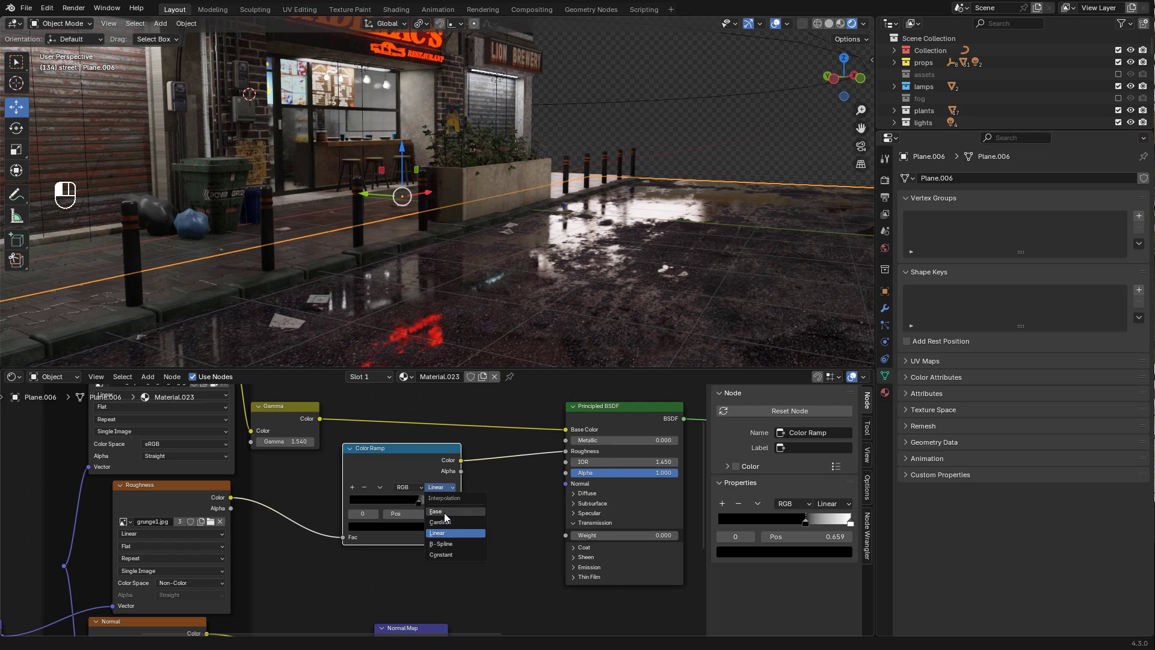
click(443, 511)
click(440, 488)
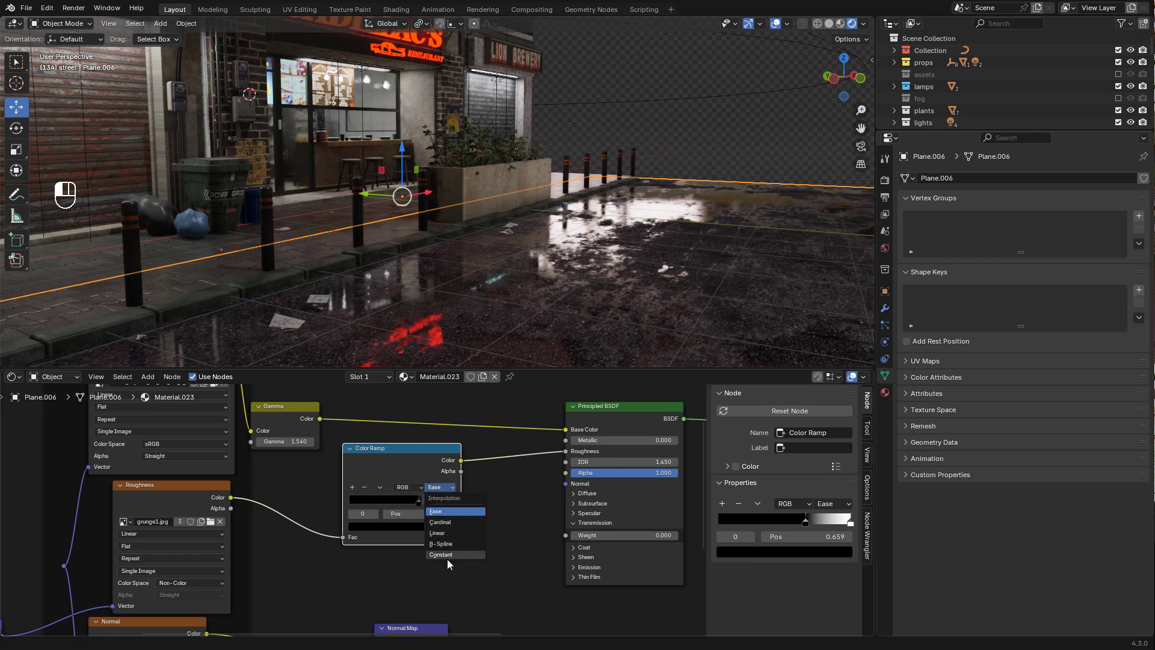
click(447, 554)
click(435, 488)
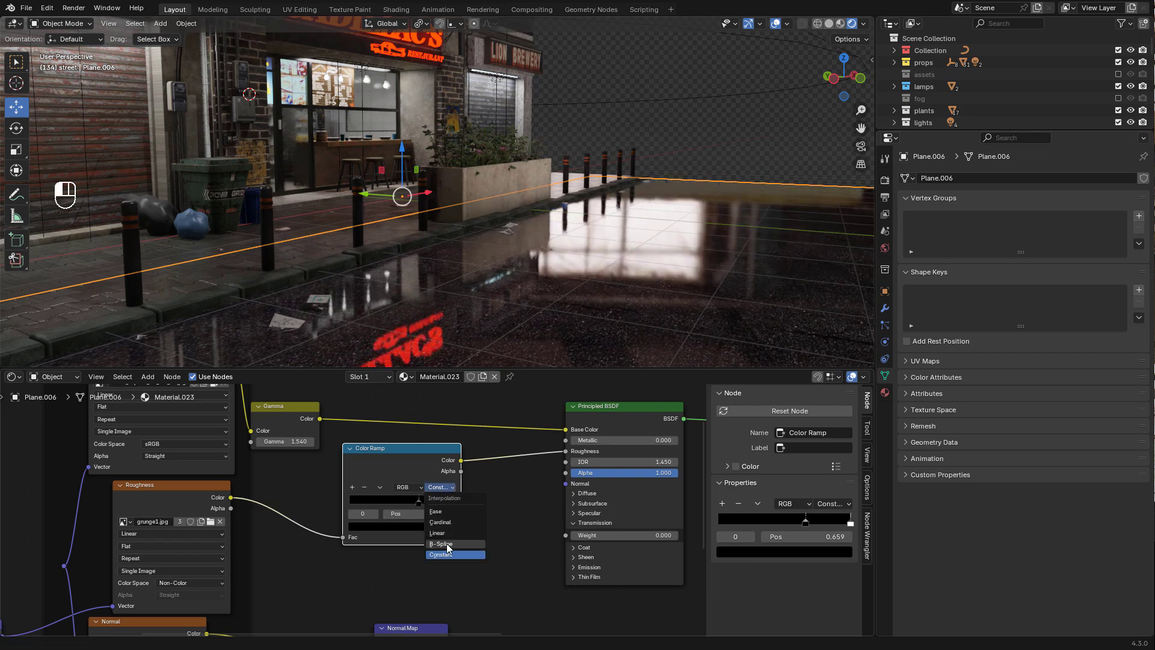
click(441, 487)
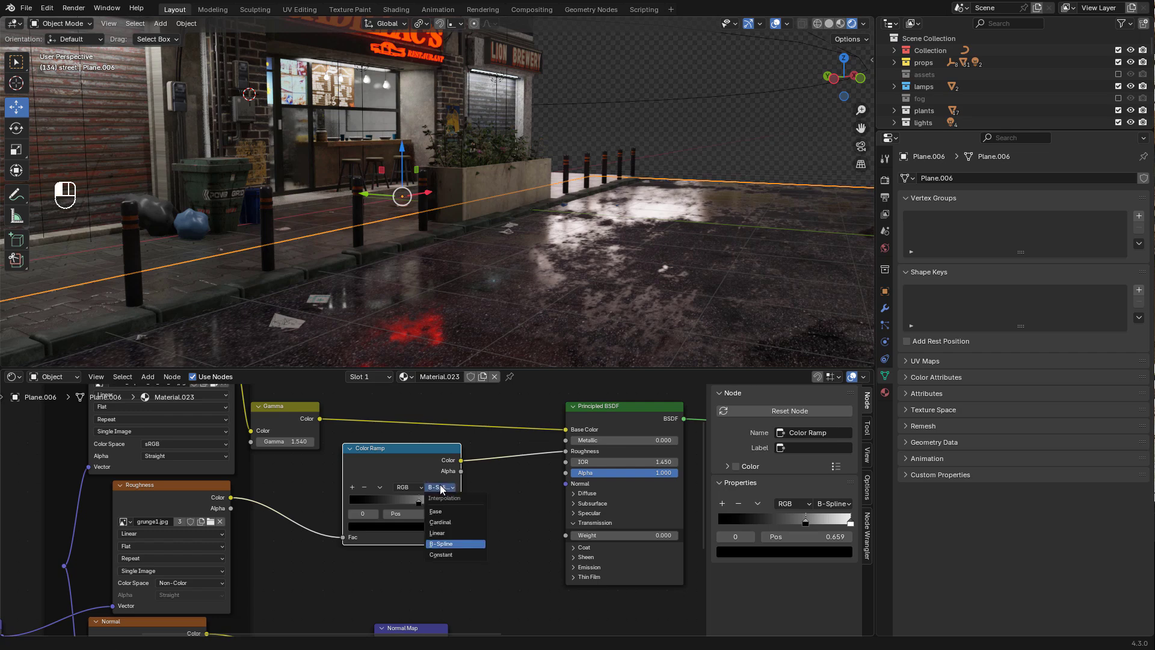
click(445, 533)
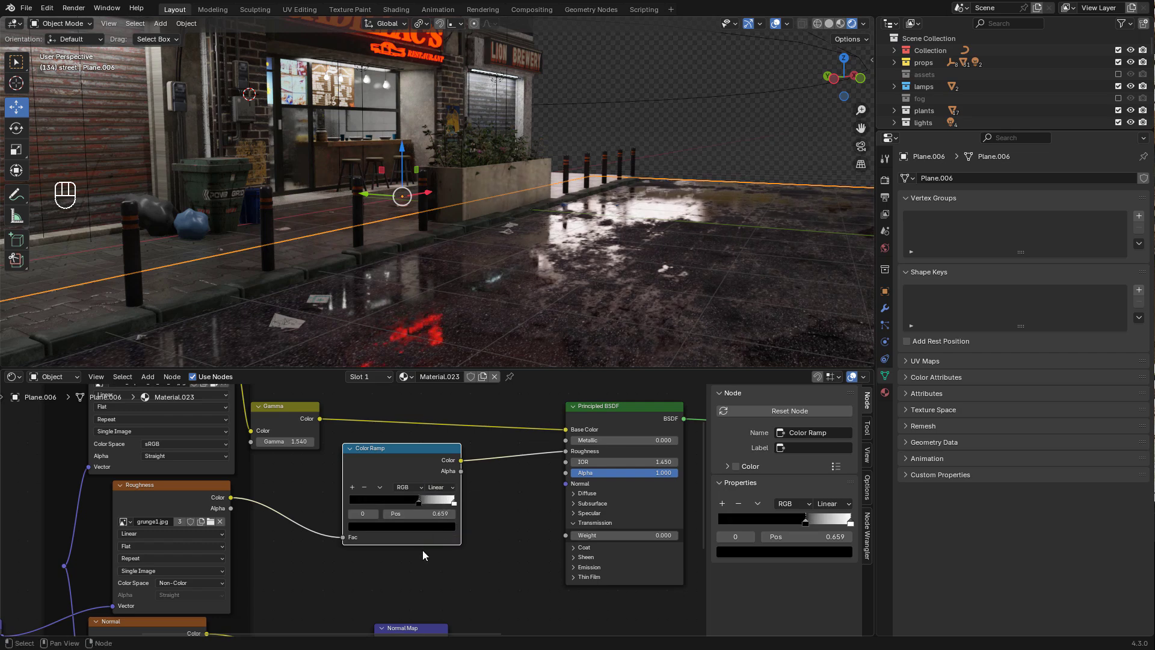
Examine the colour space setting of the roughness textures in the street material and the shop-window glass material
click(177, 499)
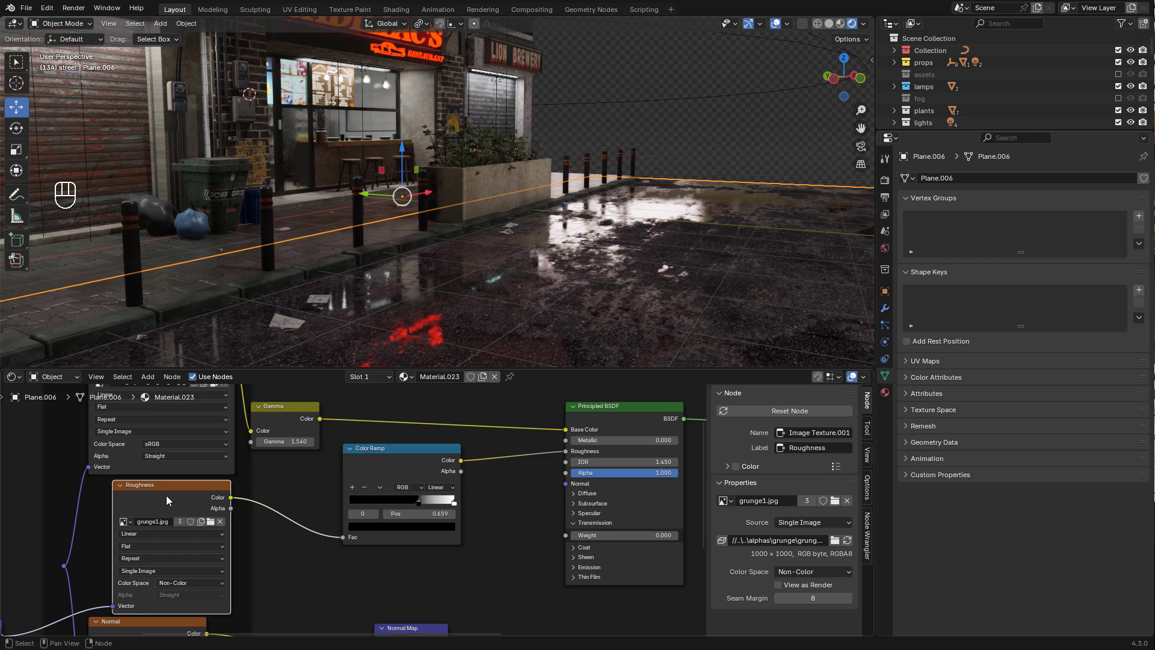
drag(166, 496, 152, 493)
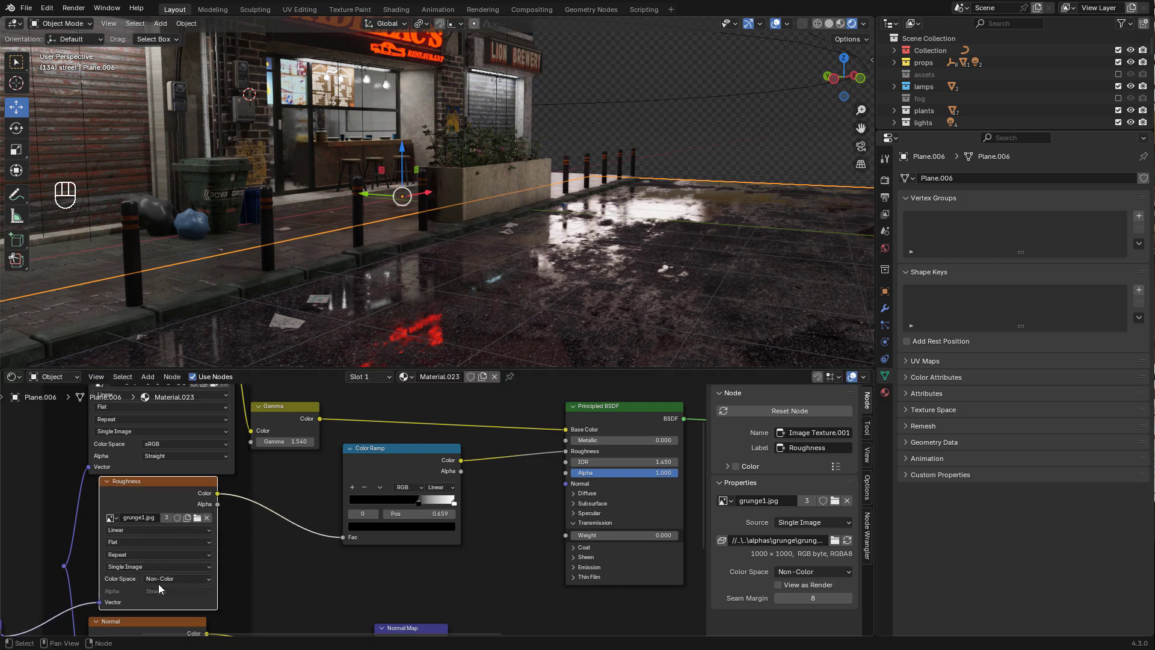
click(172, 578)
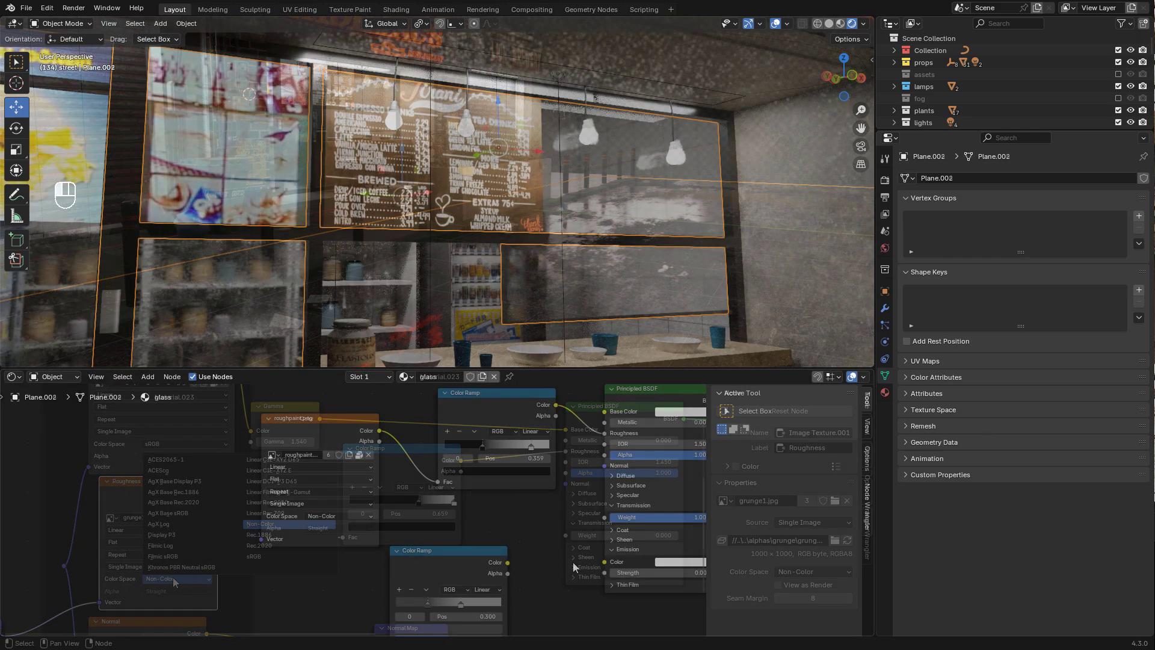
middle_drag(533, 257, 544, 247)
click(345, 517)
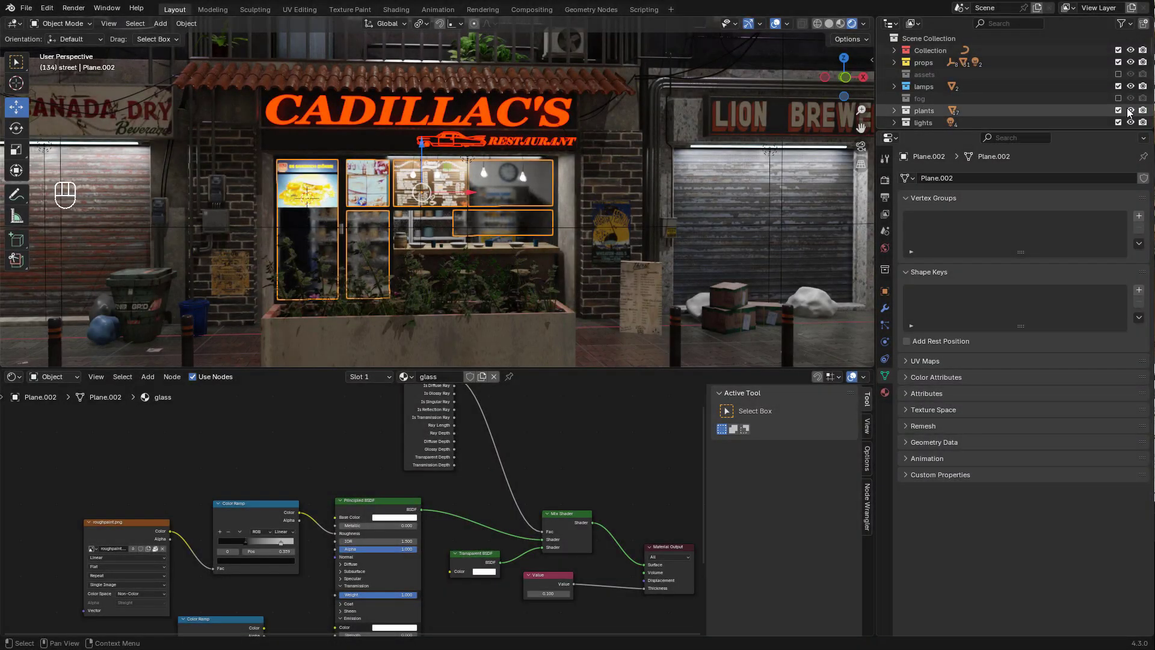
Enable the fog collection and select the large volume cube enclosing the street scene
click(1118, 99)
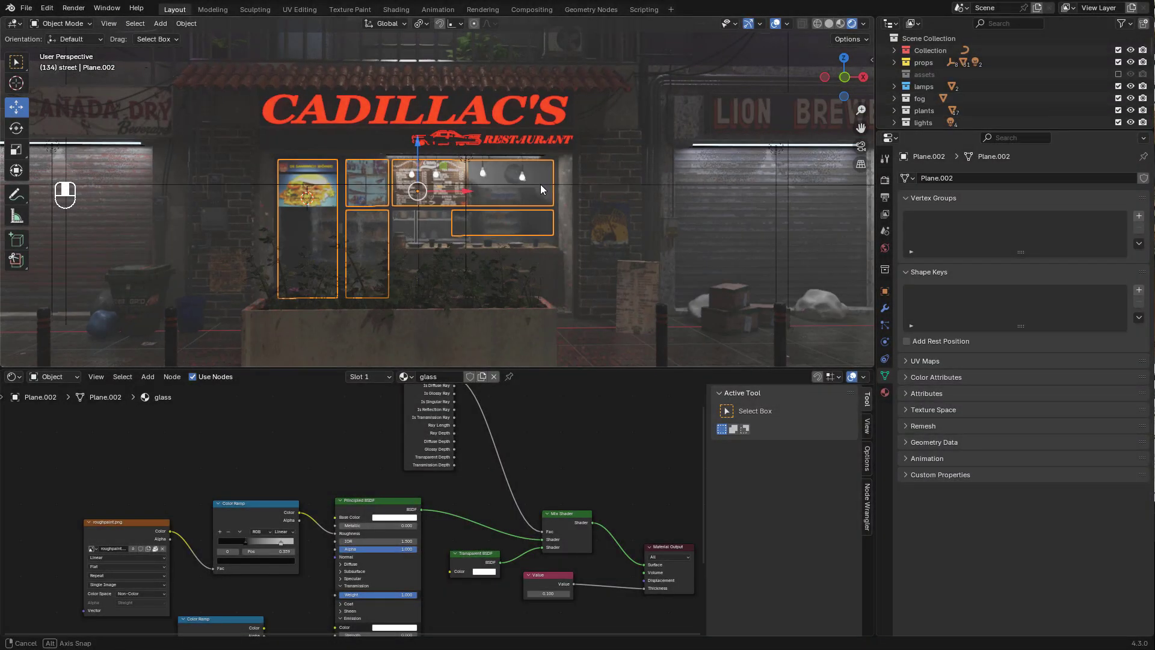
middle_drag(540, 184, 520, 168)
click(211, 179)
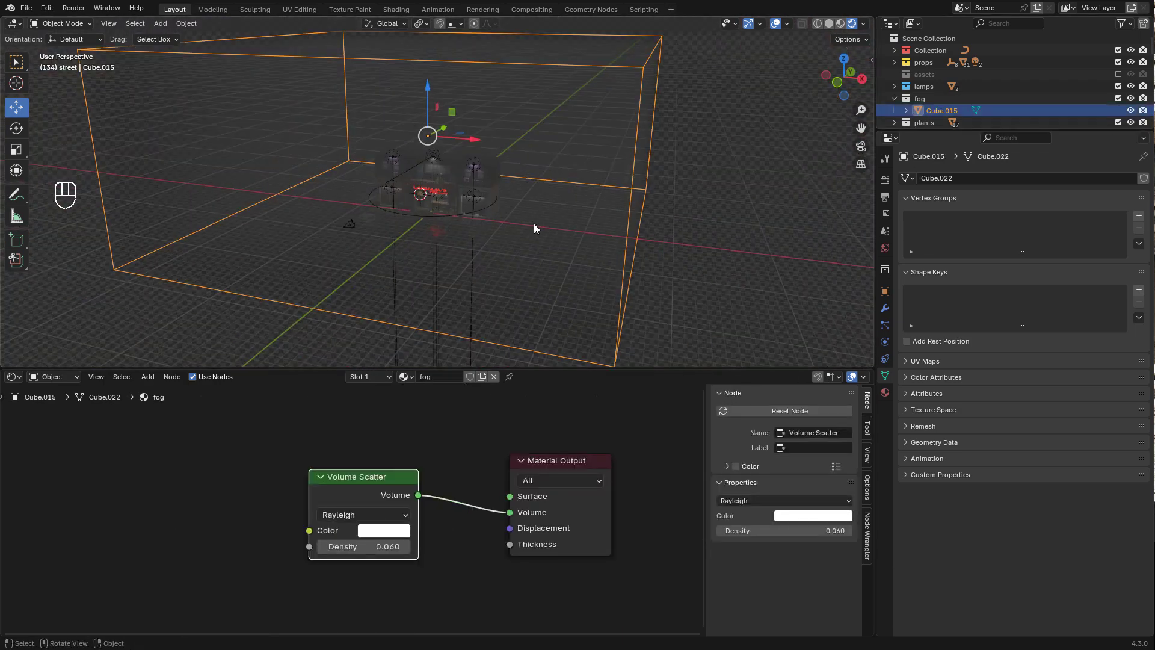
key(s)
right_click(523, 253)
Disconnect the existing Volume Scatter node from the fog material's output and move it aside
middle_drag(536, 296, 539, 247)
scroll(539, 247, up, 10)
scroll(377, 500, up, 3)
middle_drag(377, 475, 473, 463)
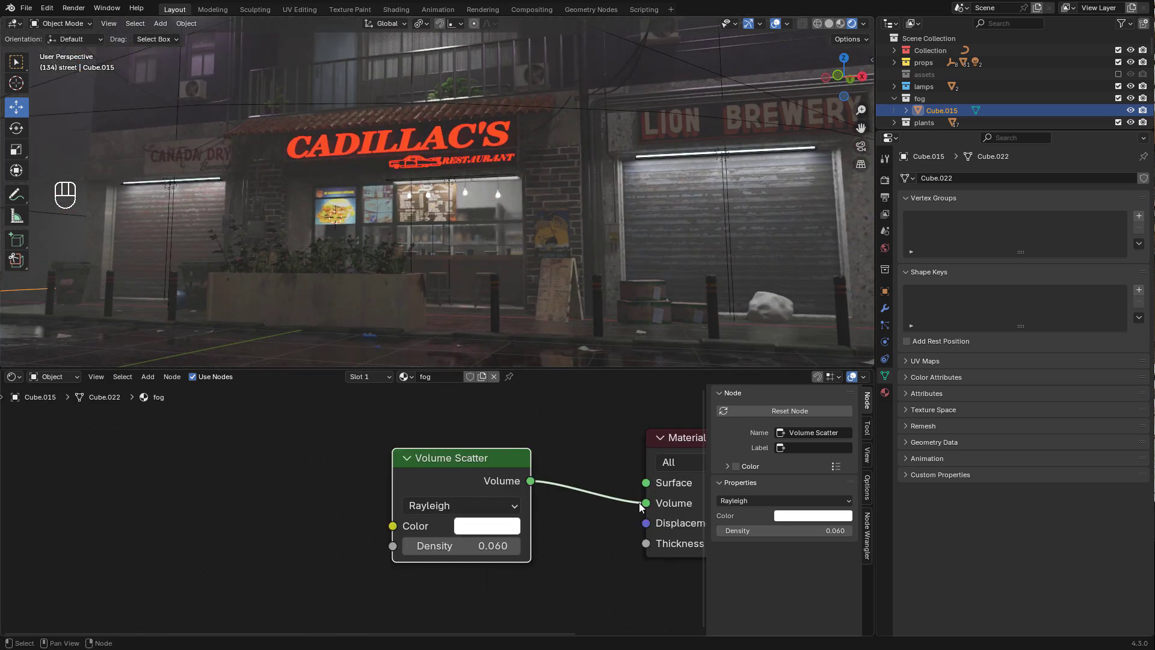
drag(641, 505, 592, 516)
drag(481, 479, 358, 561)
drag(359, 561, 268, 549)
Add a new Volume Scatter node to the fog material and connect it to the Material Output's volume
key(shift+a)
text(v)
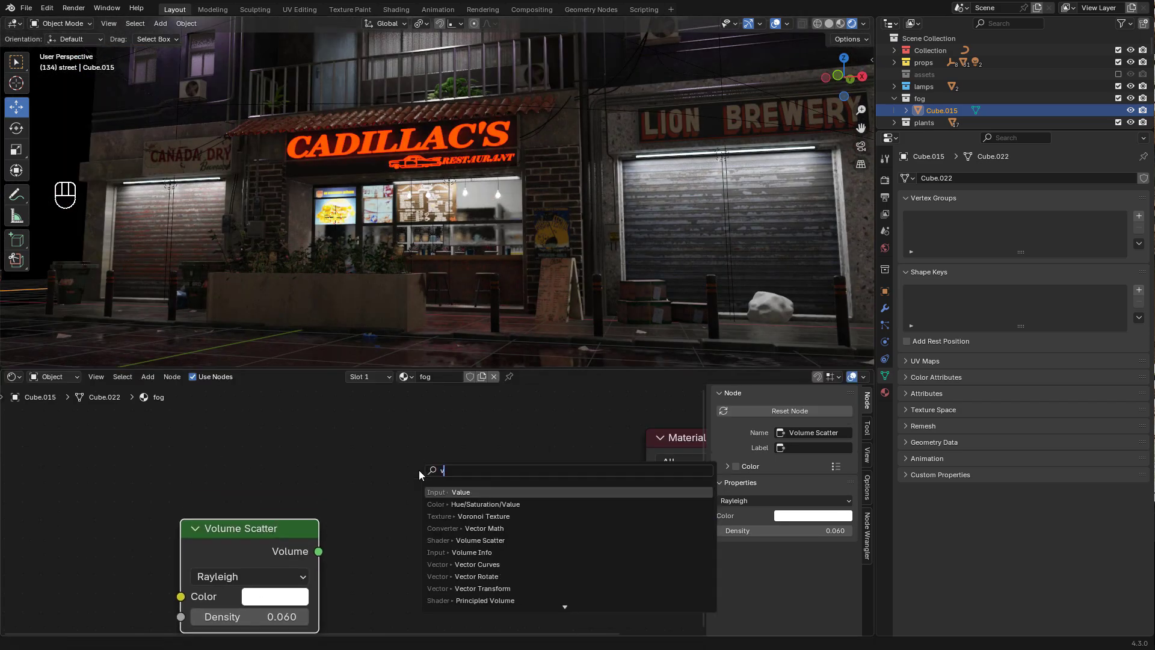
text(ol)
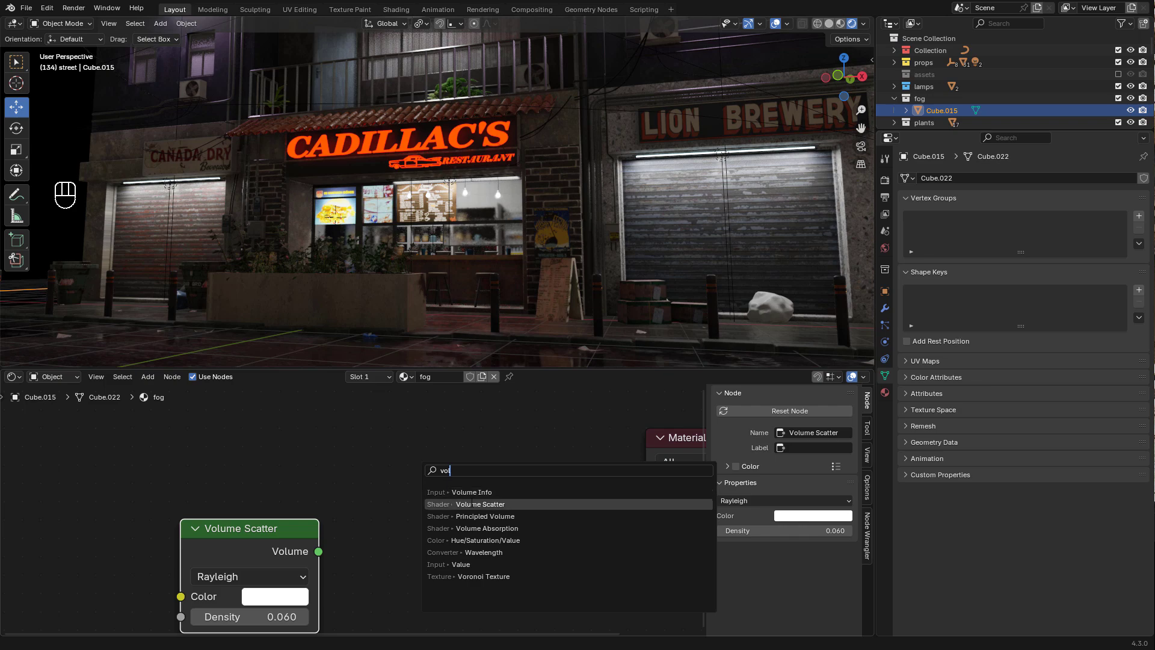
click(472, 504)
click(567, 479)
drag(536, 468, 634, 507)
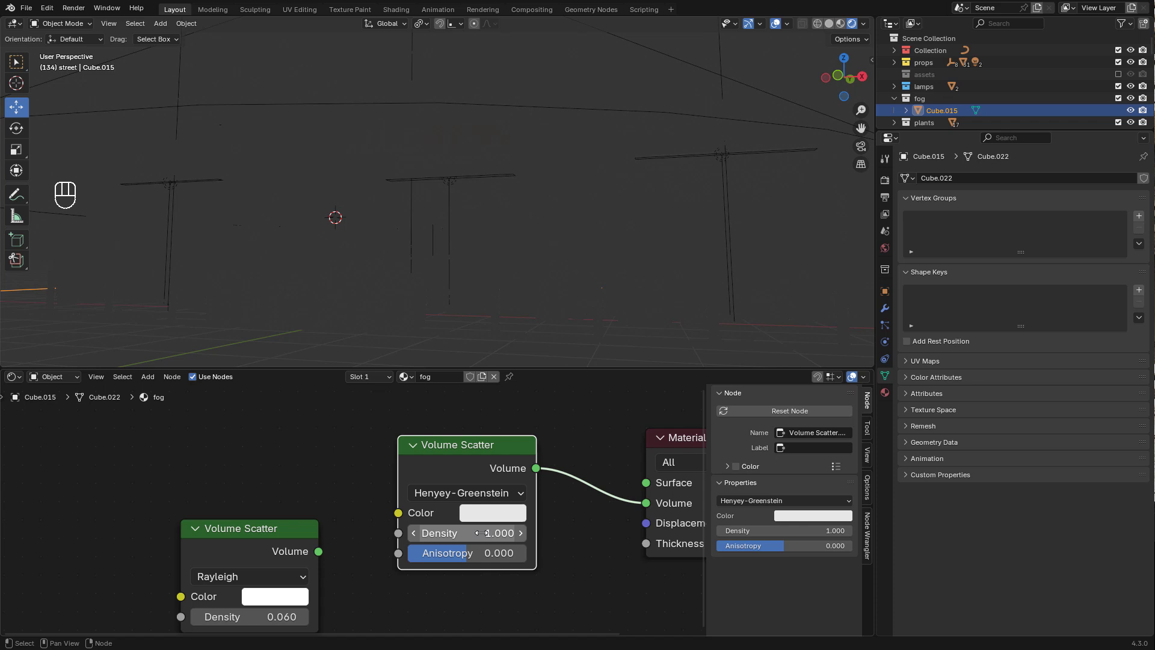
Set the new Volume Scatter node's phase to Rayleigh and its density to 0.06
click(465, 493)
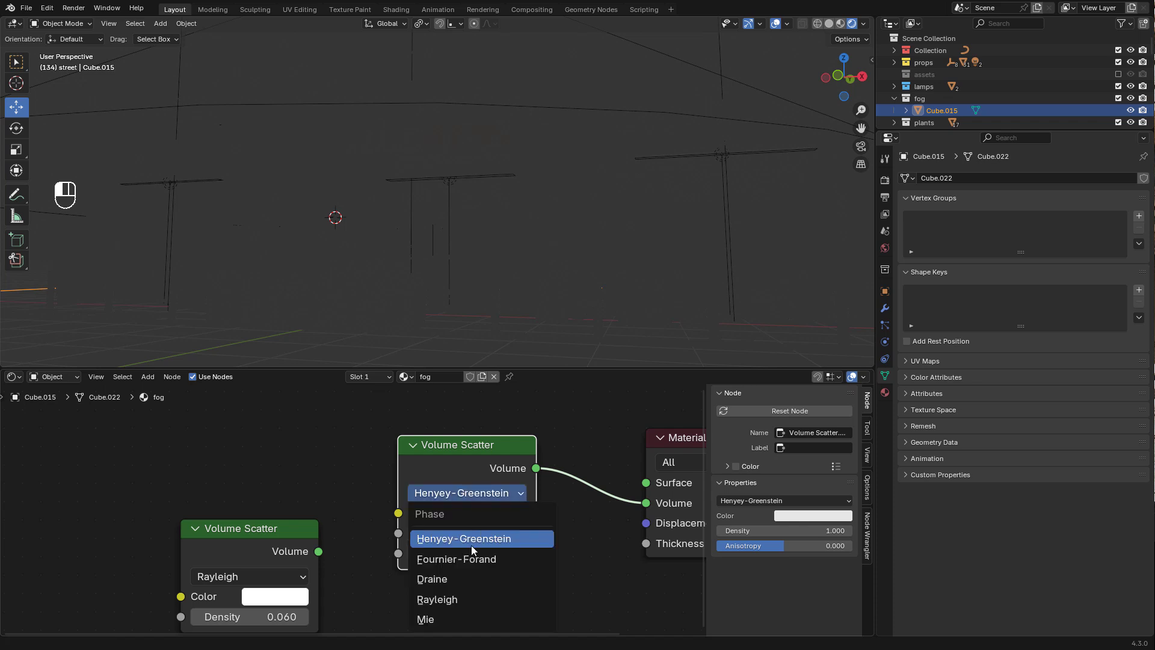
click(457, 600)
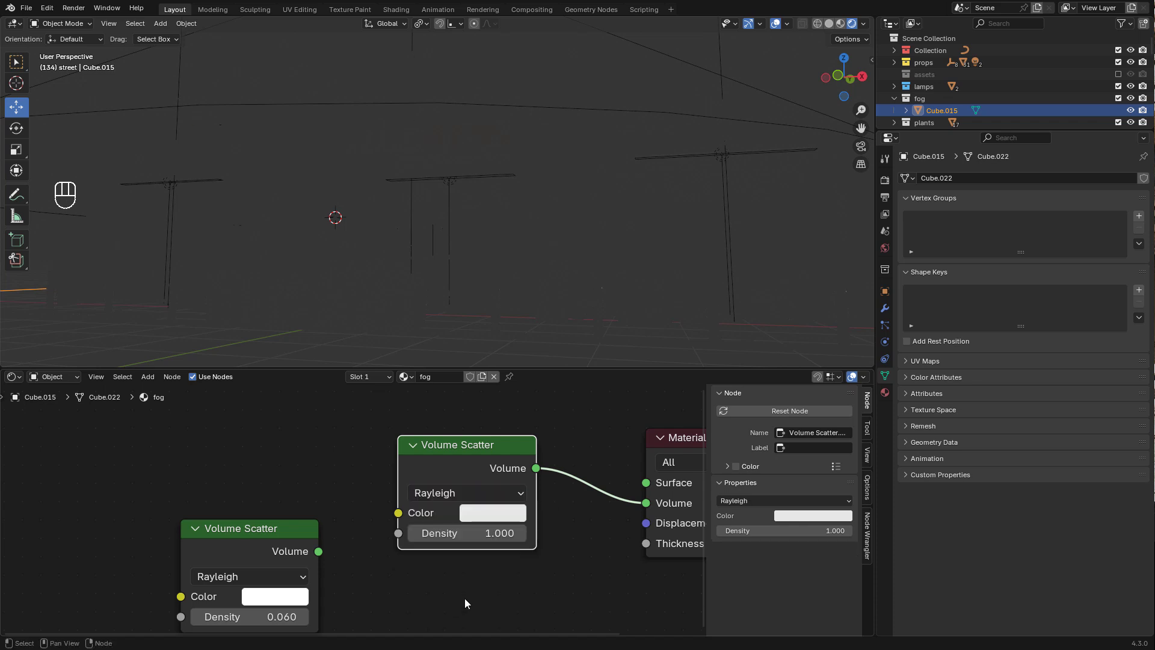
click(470, 533)
text(0.)
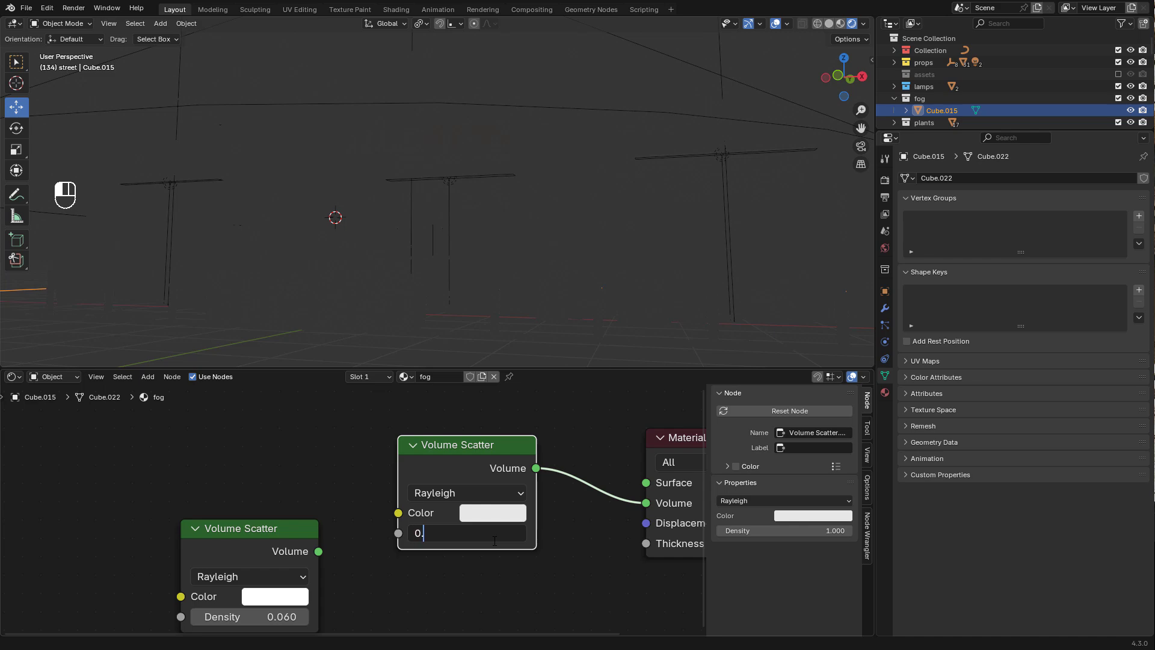
text(06)
key(Return)
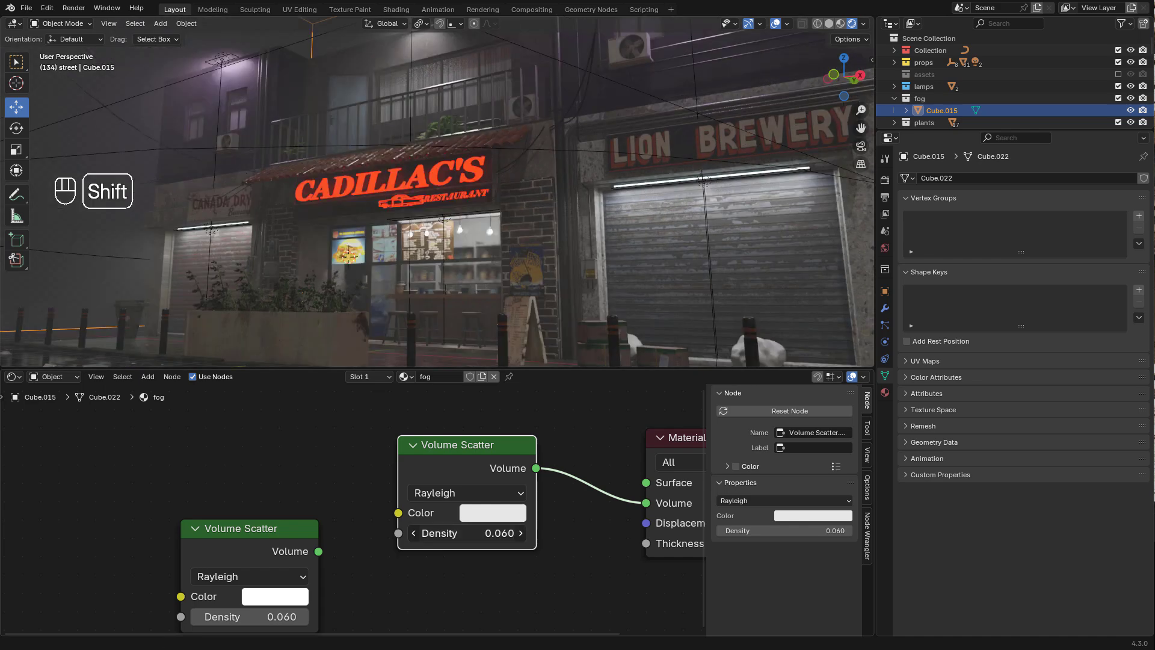
Fine-tune the density of the fog material's new Volume Scatter node
mouse_move(494, 535)
shift+mouse_down()
mouse_move(601, 535)
mouse_move(493, 540)
shift+mouse_up()
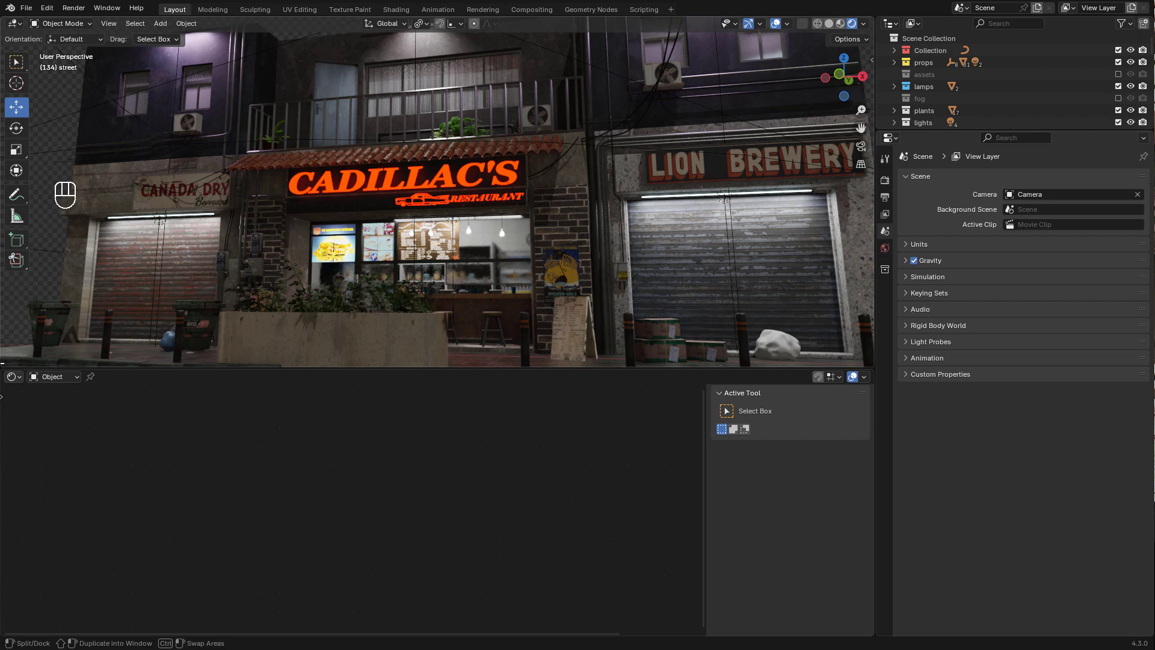
Switch the node area to the Compositor and insert a Glare node between Render Layers and Composite
click(13, 378)
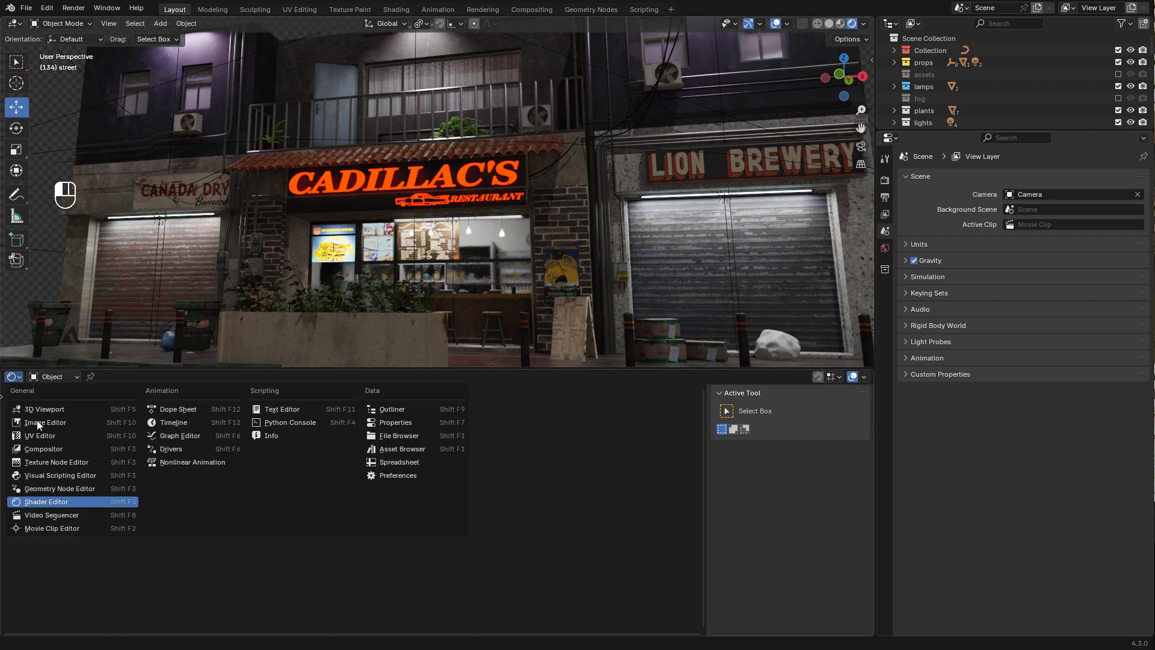
click(52, 450)
scroll(399, 434, up, 1)
key(shift+a)
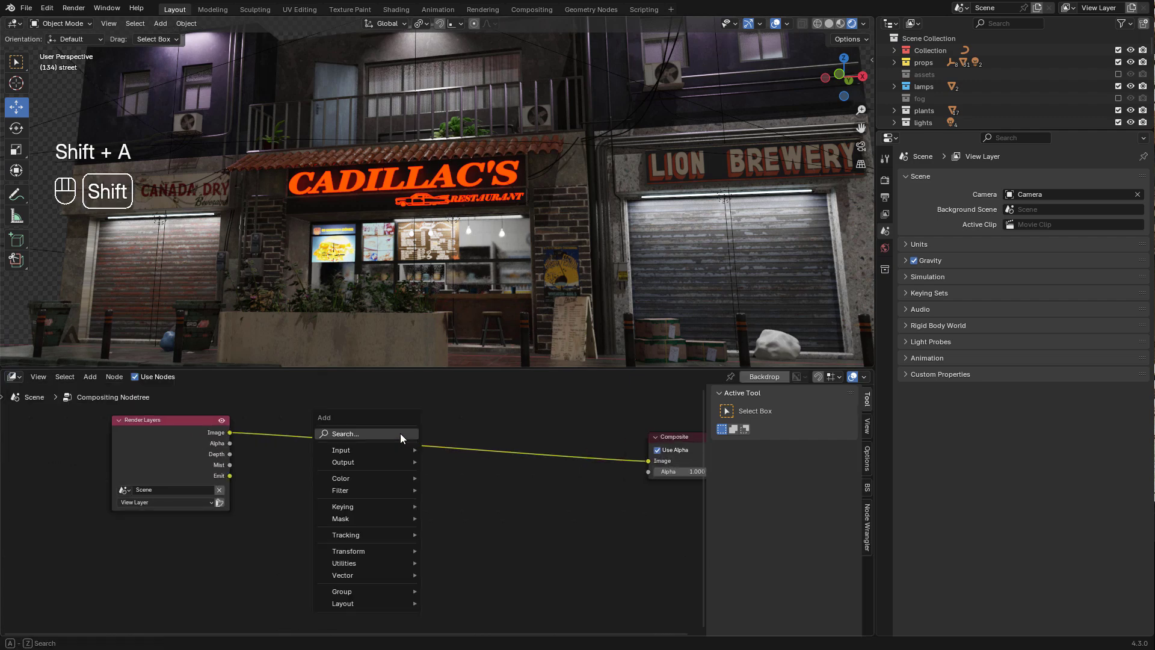
click(392, 433)
text(g)
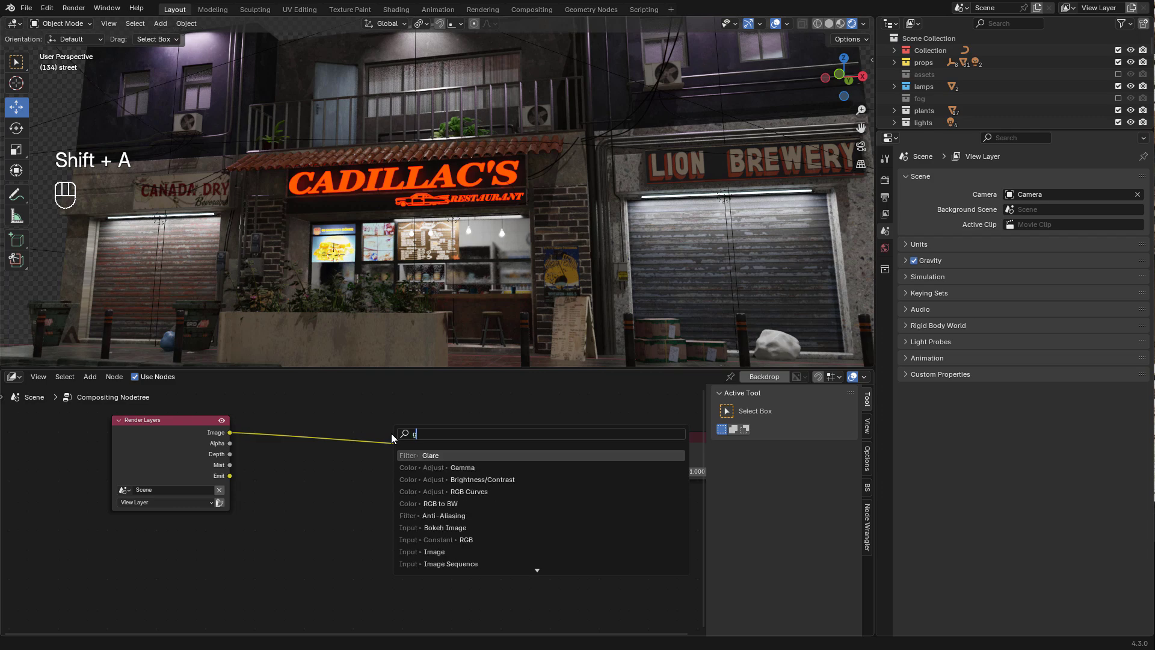
text(la)
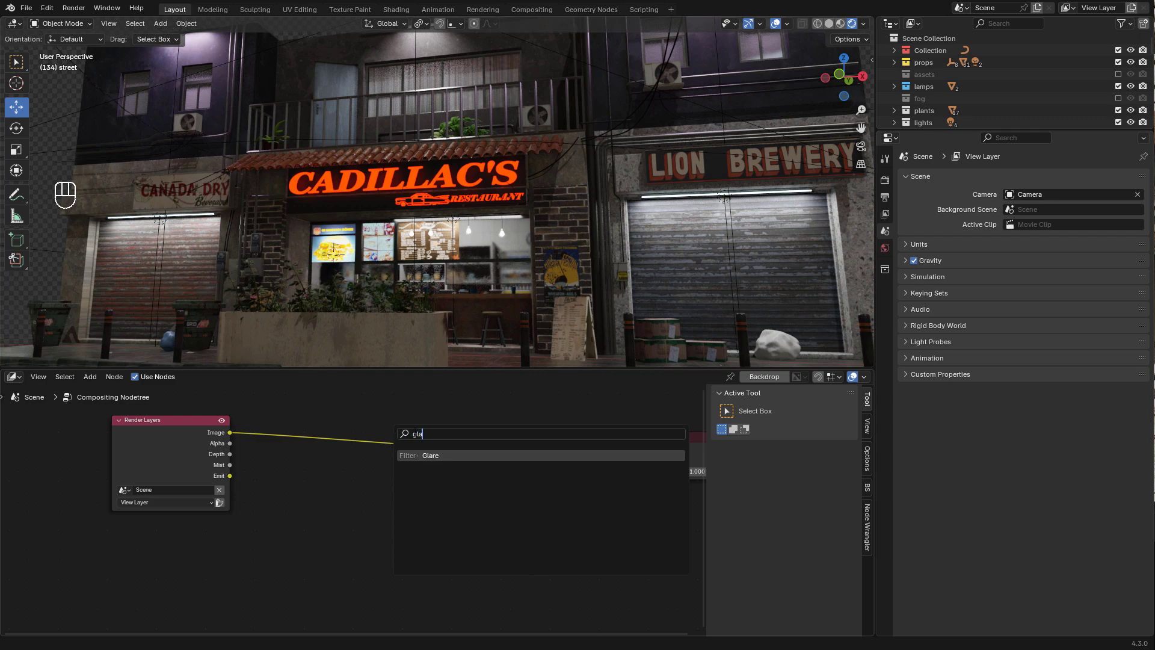
key(Return)
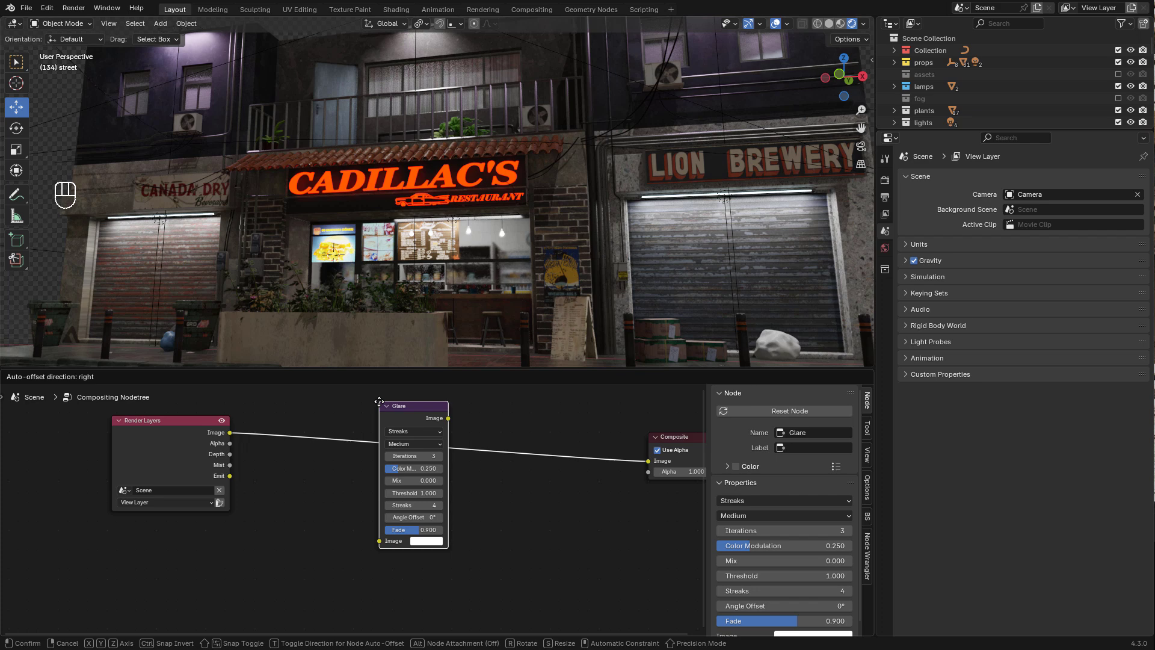
click(431, 465)
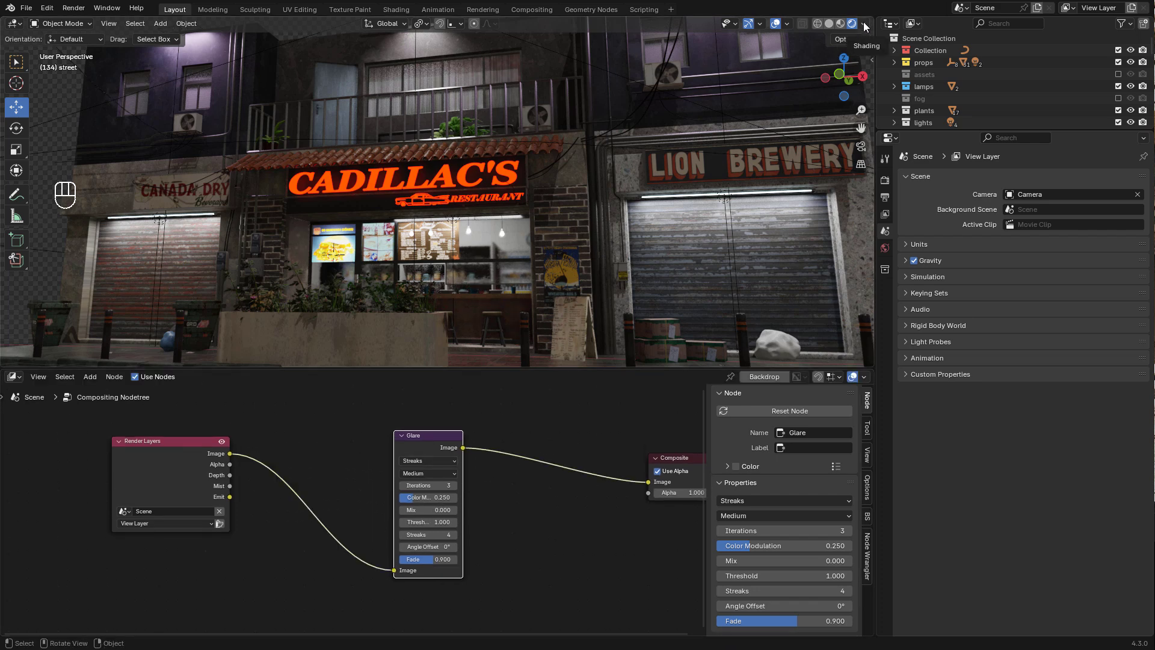
Set the viewport compositor to Always and change the Glare node's type to Bloom
click(865, 25)
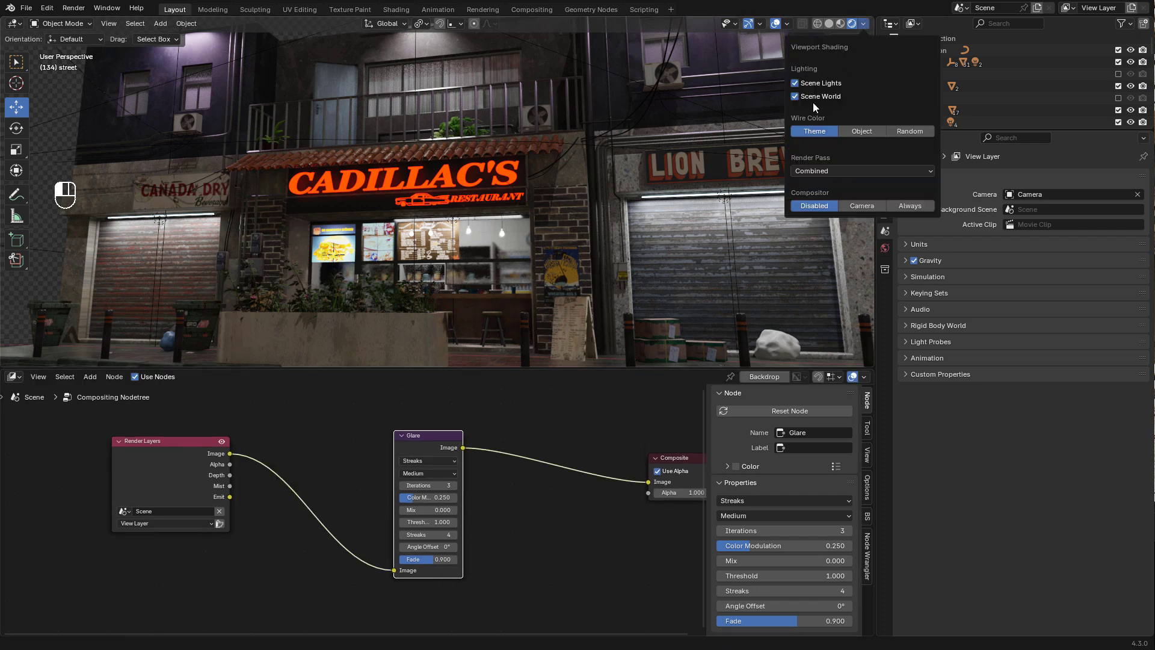
click(909, 205)
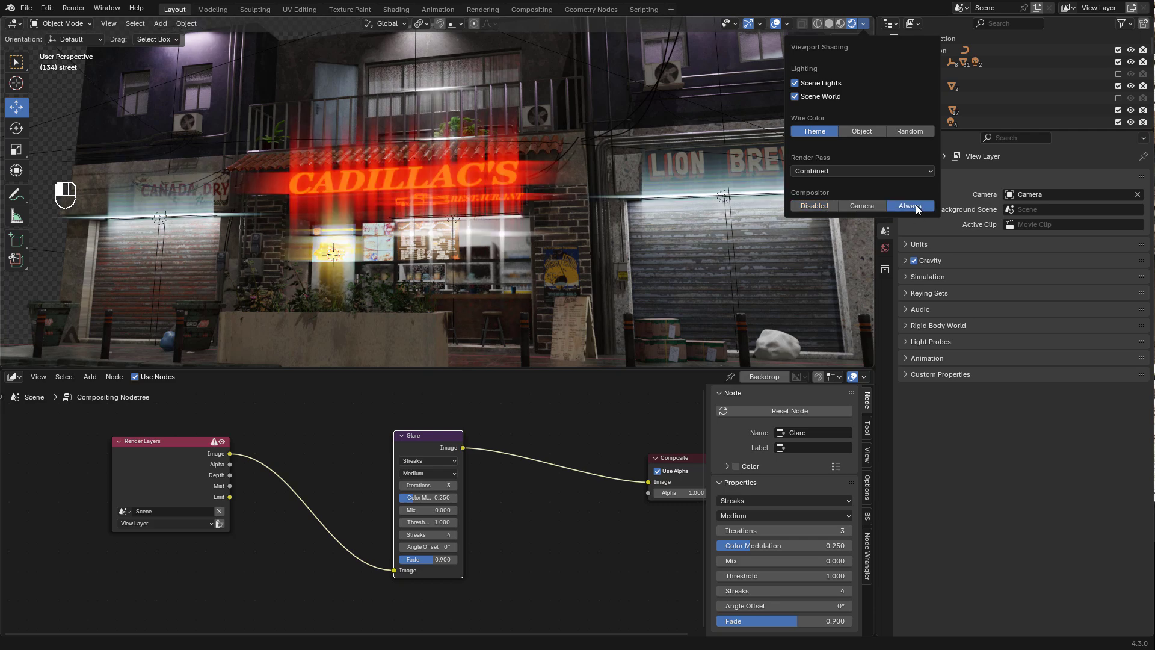
click(443, 461)
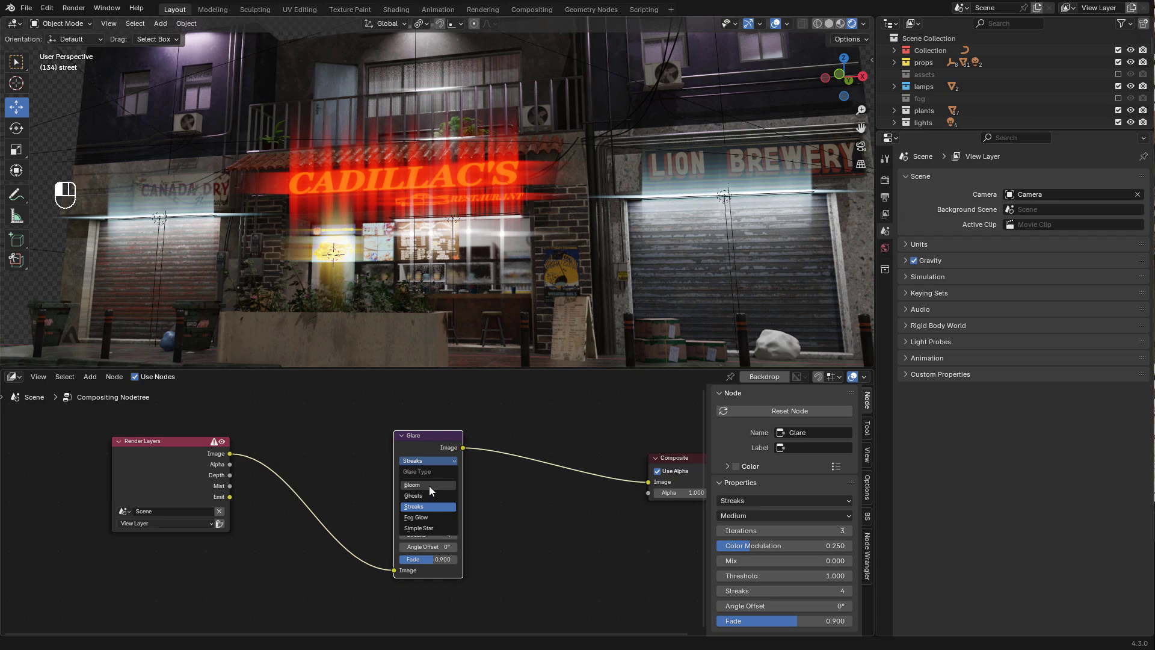
click(427, 485)
Set the Bloom glare's mix to -0.96, threshold to 0.6, size to 8 and quality to High
shift+drag(427, 485, 402, 497)
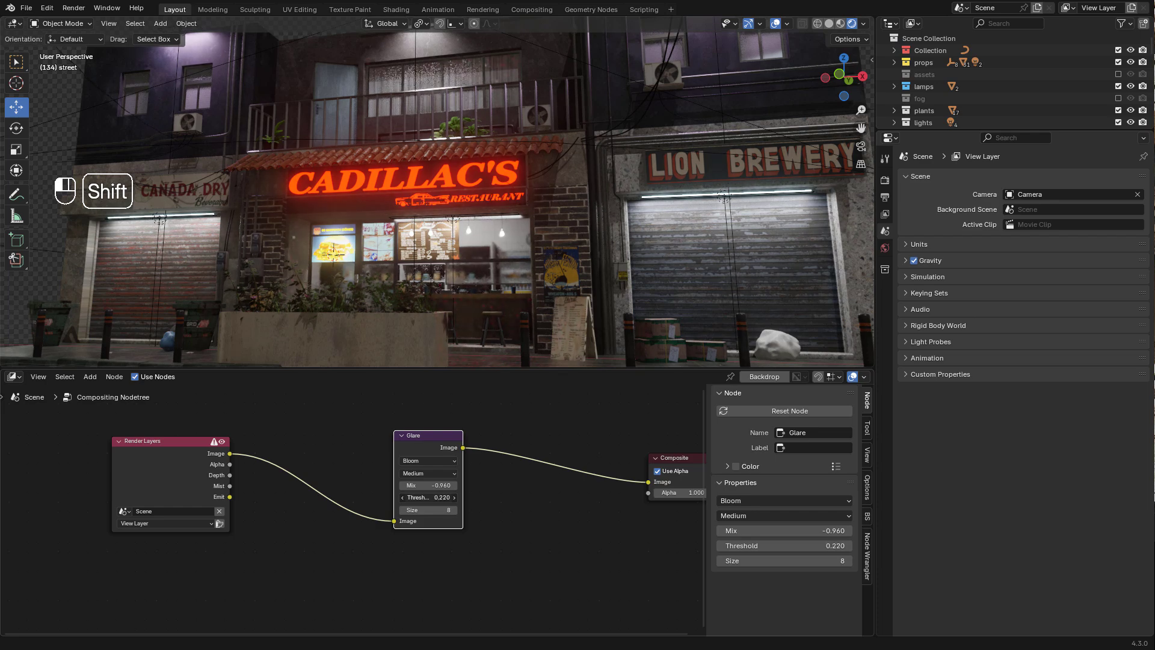
shift+drag(402, 497, 427, 511)
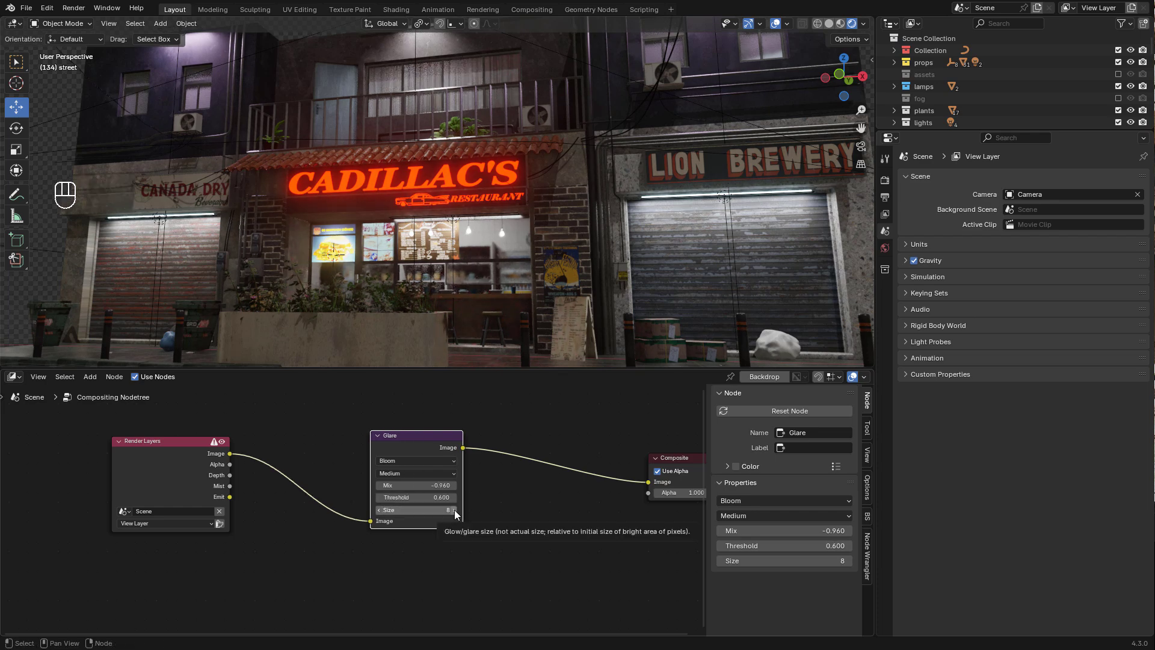
click(454, 511)
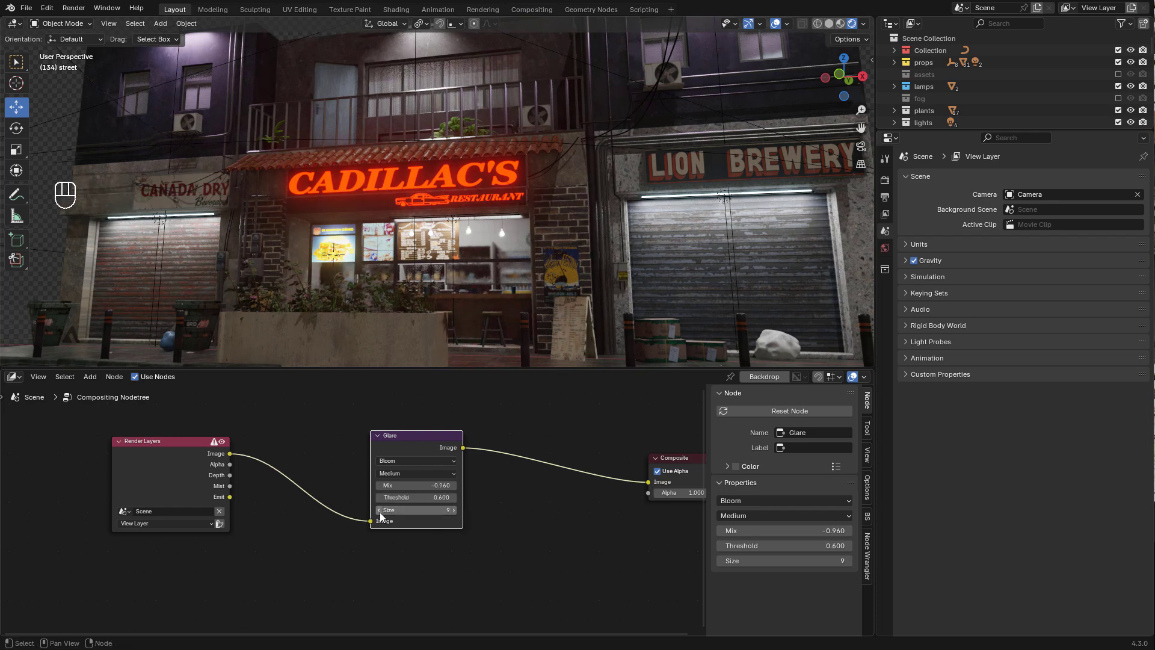
click(424, 472)
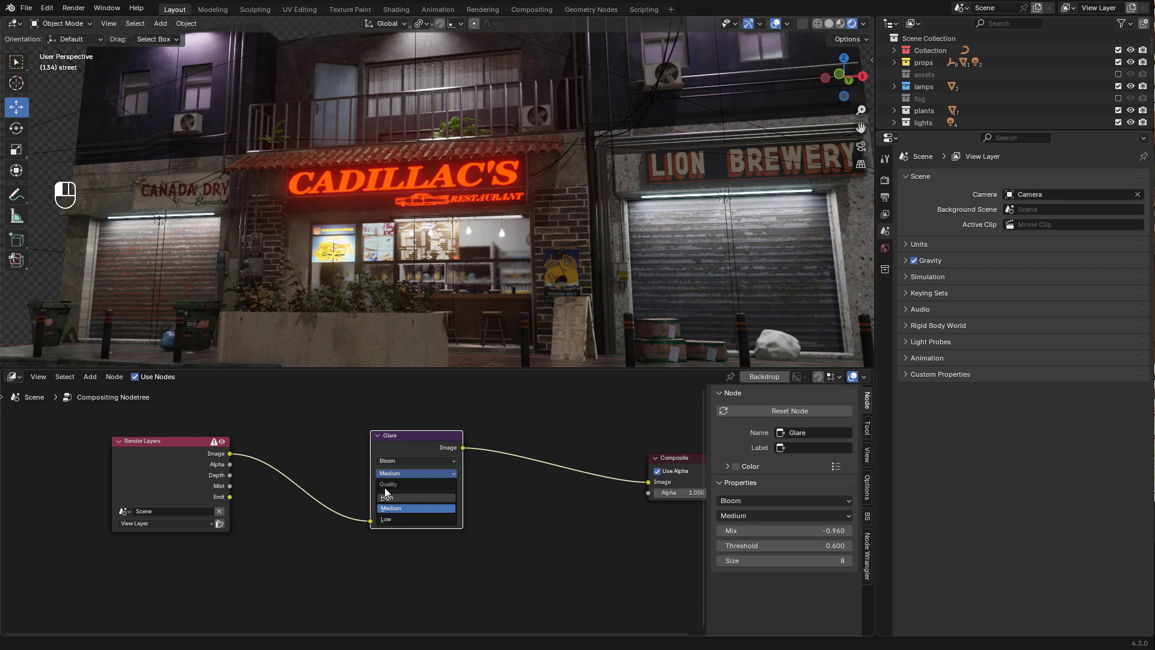
click(409, 498)
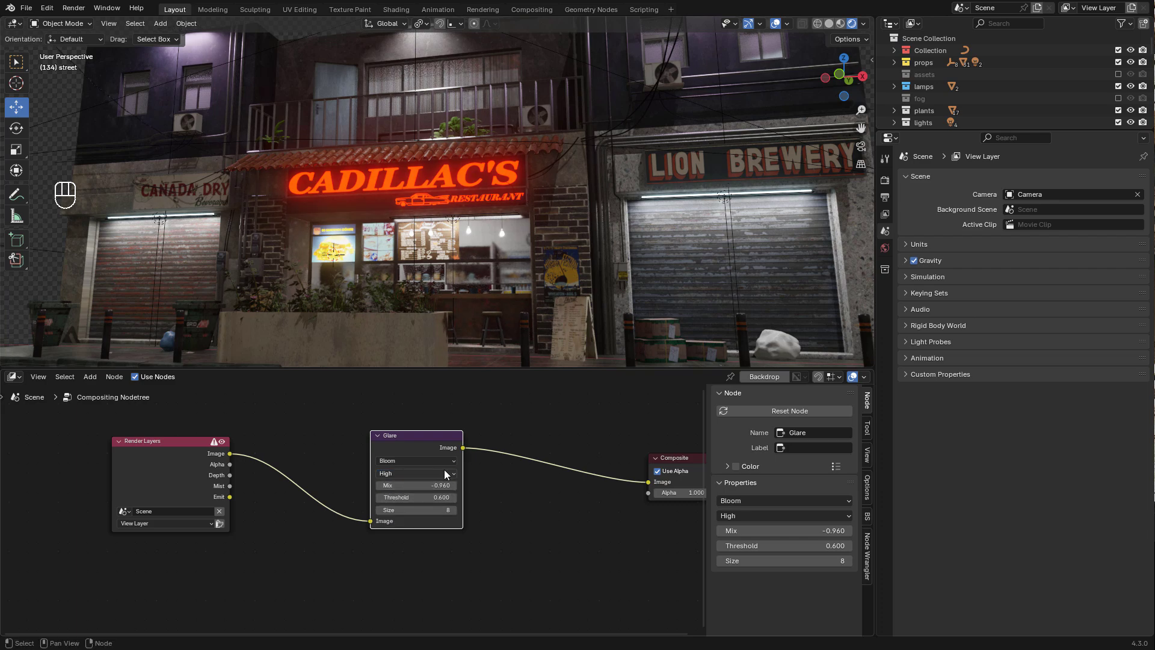
Enable the fog collection and hide the viewport overlays to preview the bloom across the foggy street
middle_drag(535, 258, 712, 200)
click(1118, 98)
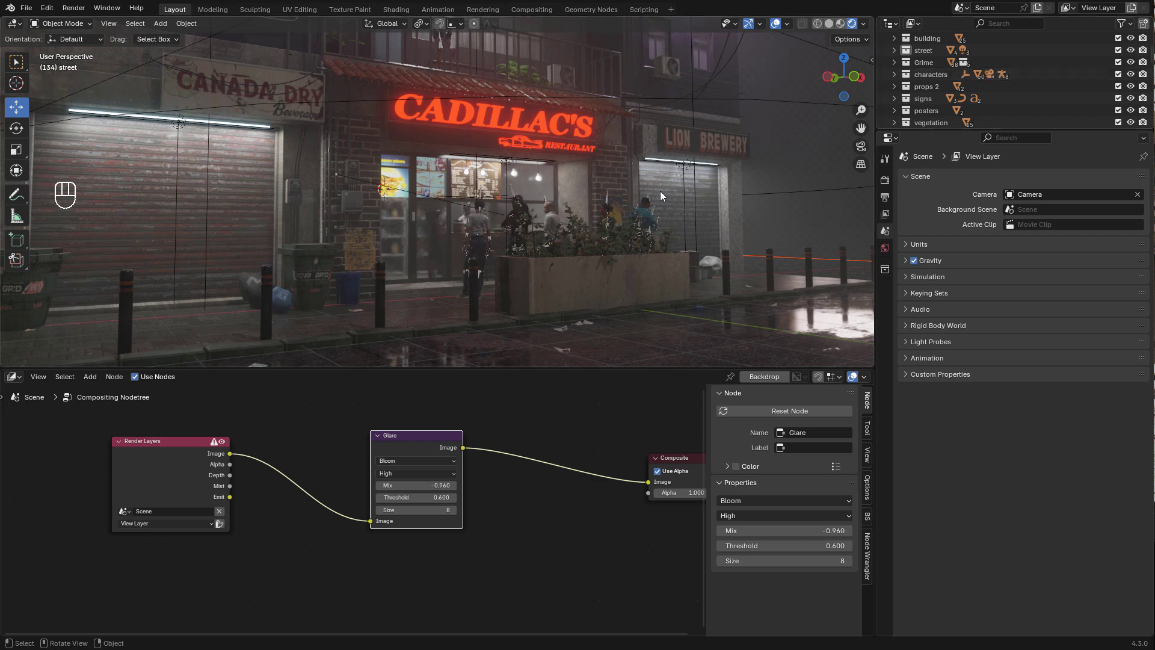
click(774, 24)
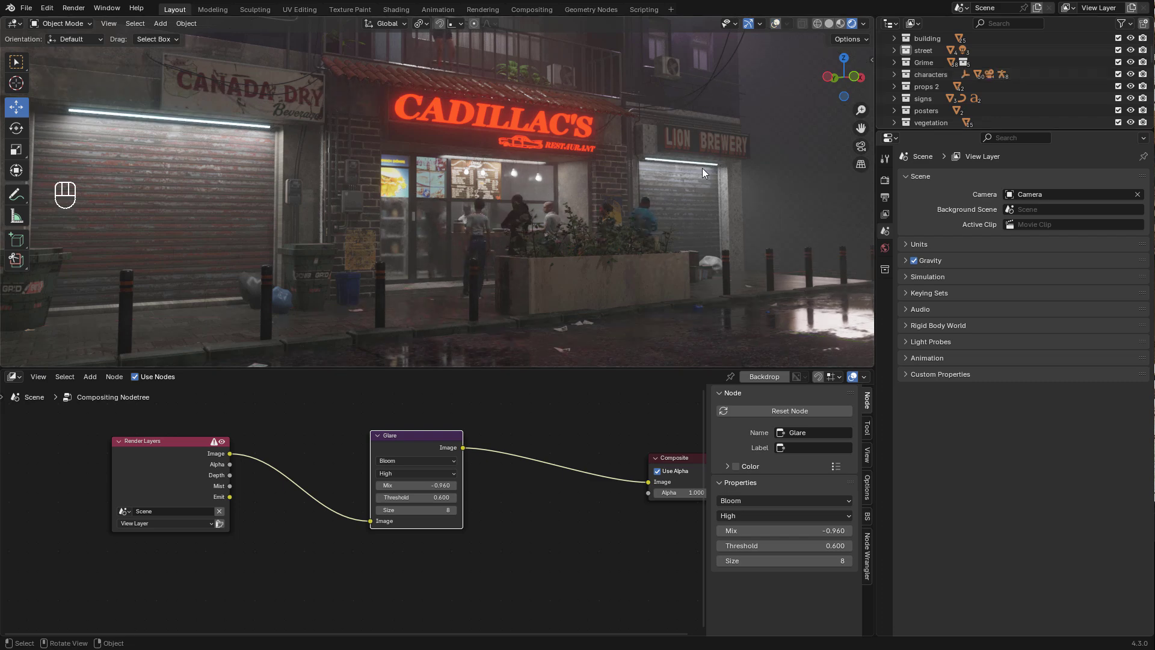
middle_drag(727, 195, 601, 203)
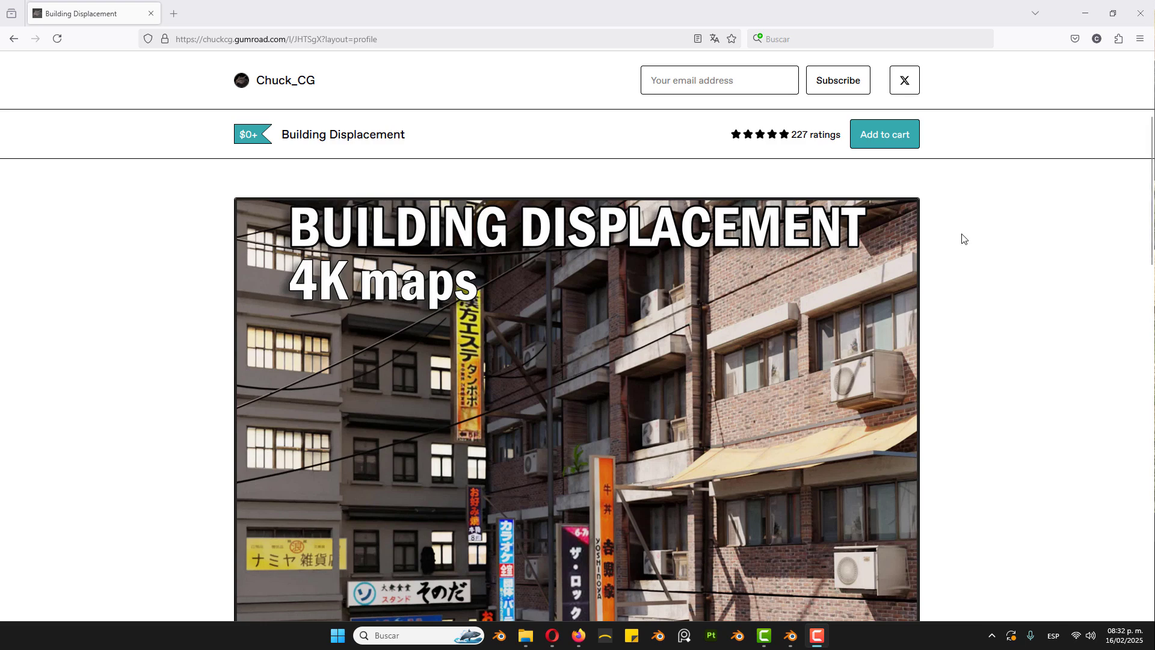
Switch to the browser and review the Building Displacement and Modular Buildings Set product pages in the Gumroad store
scroll(872, 274, down, 8)
key(alt+Left)
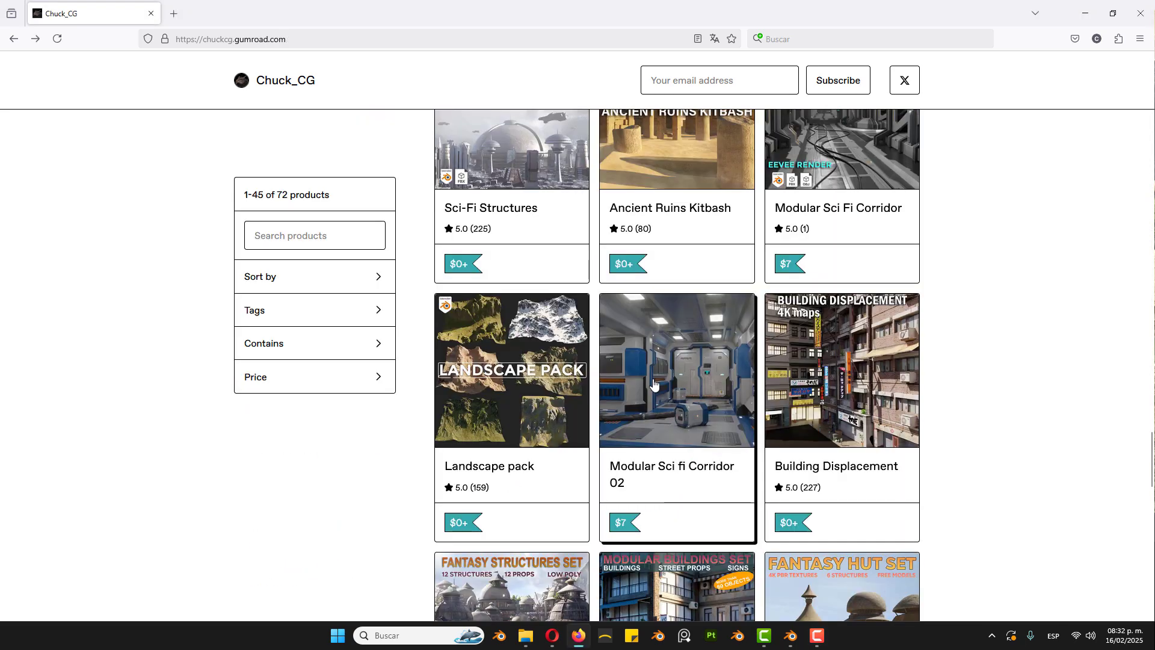
scroll(656, 382, down, 4)
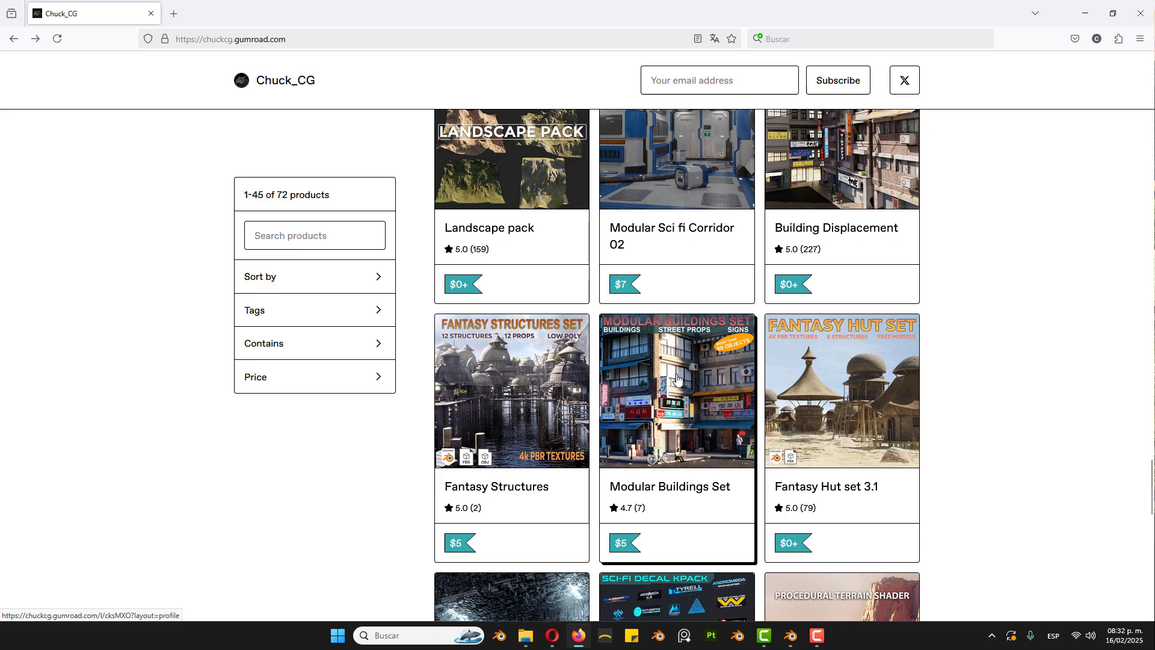
click(676, 376)
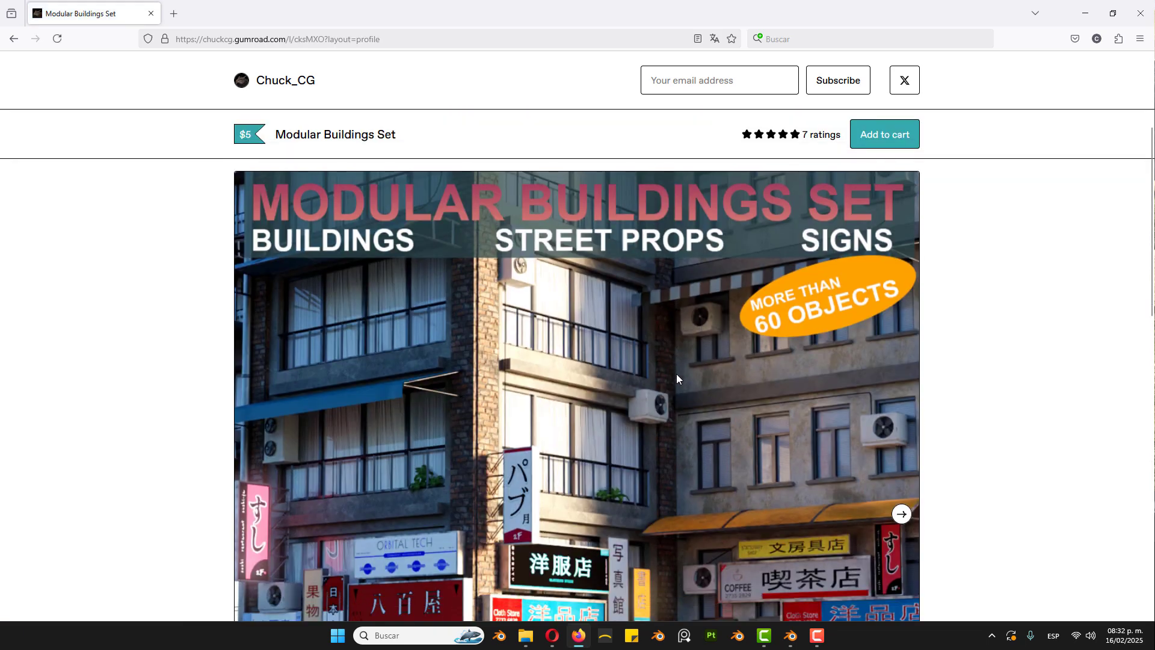
scroll(677, 375, down, 7)
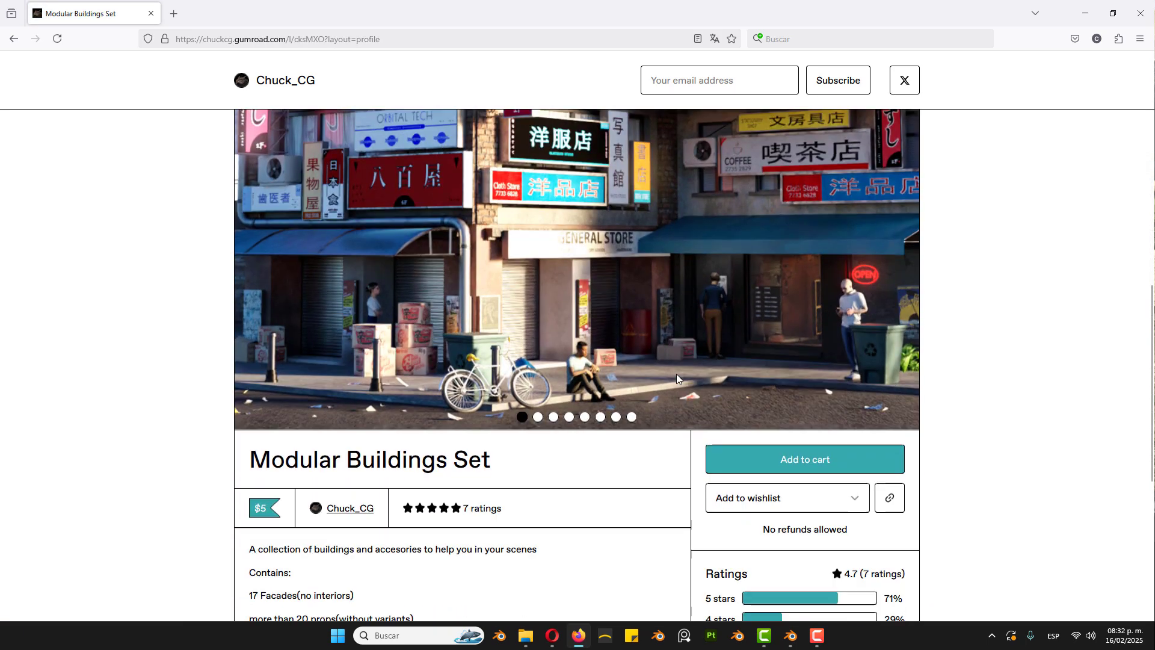